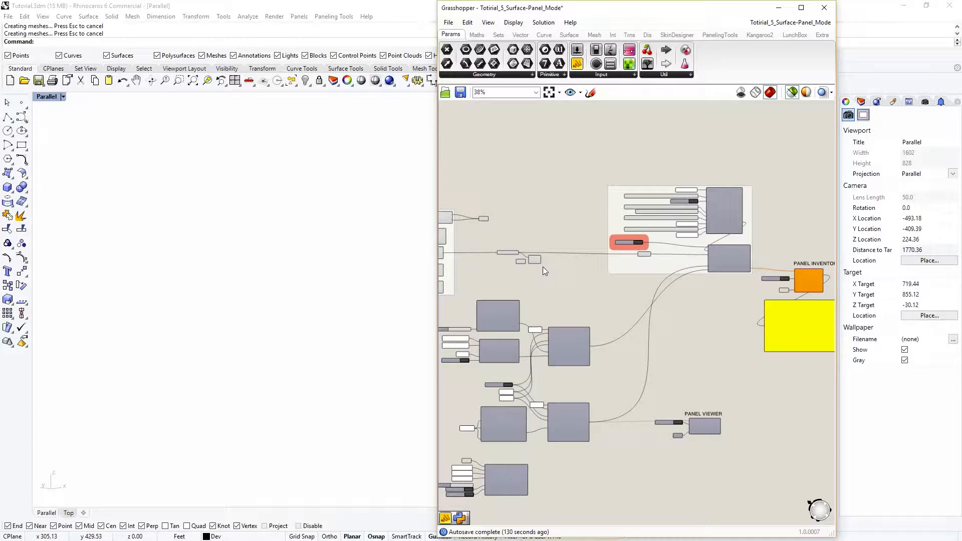
- Examine the devP1 and devP2 panel components and the inputs wired into them
{"action": "right_click_drag", "start_coordinate": [633, 260], "coordinate": [607, 229]}
{"action": "scroll", "coordinate": [603, 250], "scroll_direction": "up", "scroll_amount": 1}
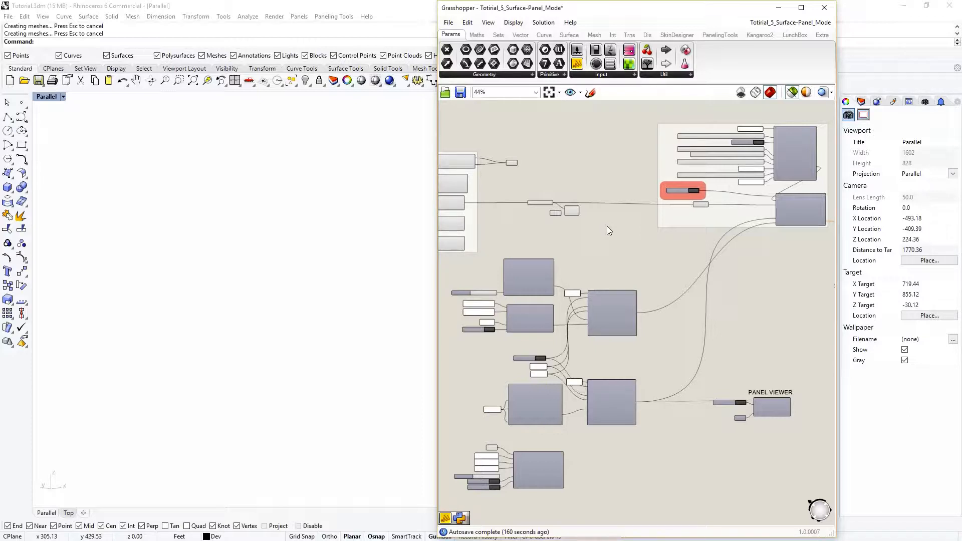
{"action": "right_click_drag", "start_coordinate": [496, 242], "coordinate": [566, 197]}
{"action": "scroll", "coordinate": [541, 287], "scroll_direction": "up", "scroll_amount": 3}
{"action": "right_click_drag", "start_coordinate": [570, 302], "coordinate": [622, 340]}
{"action": "scroll", "coordinate": [748, 305], "scroll_direction": "up", "scroll_amount": 2}
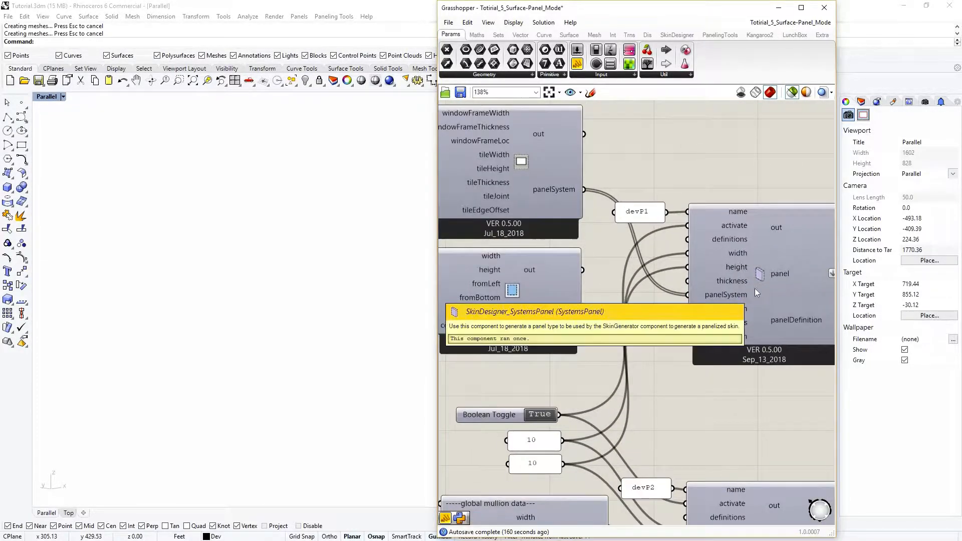
{"action": "scroll", "coordinate": [738, 298], "scroll_direction": "down", "scroll_amount": 1}
{"action": "right_click_drag", "start_coordinate": [728, 302], "coordinate": [696, 243]}
{"action": "scroll", "coordinate": [701, 272], "scroll_direction": "down", "scroll_amount": 1}
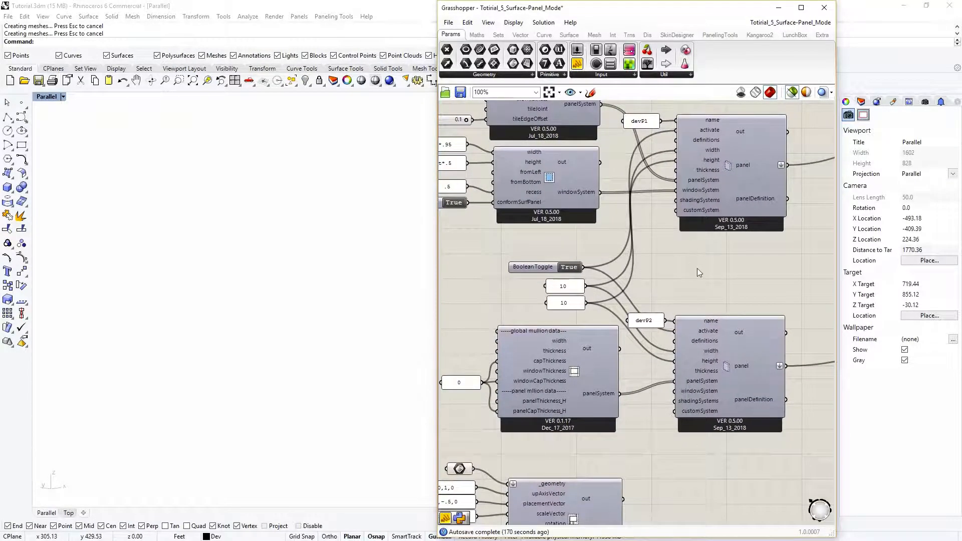
- Inspect the tile panel system, the window system with its conformSurfPanel input, and the shared panel width and height inputs
{"action": "right_click_drag", "start_coordinate": [576, 101], "coordinate": [584, 154]}
{"action": "left_click", "coordinate": [578, 142]}
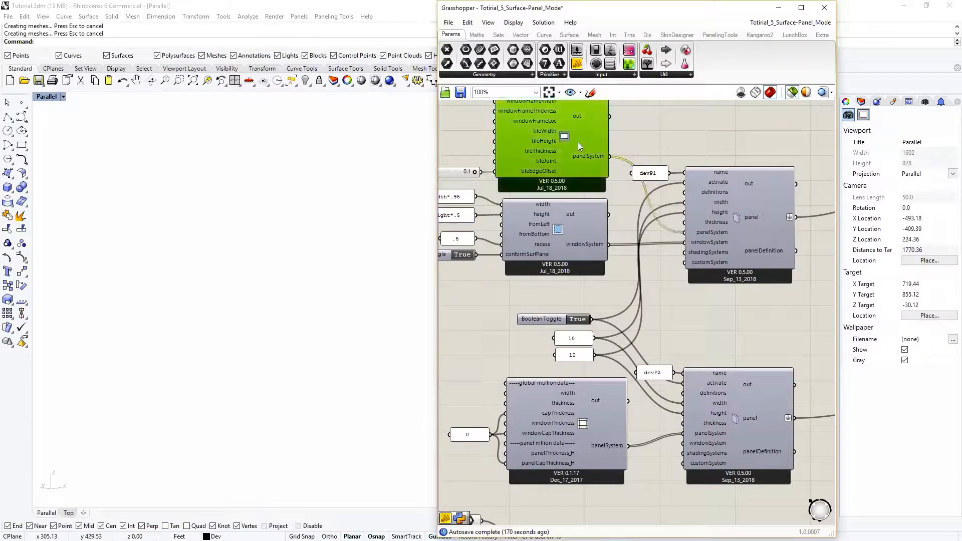
{"action": "scroll", "coordinate": [264, 285], "scroll_direction": "down", "scroll_amount": 5}
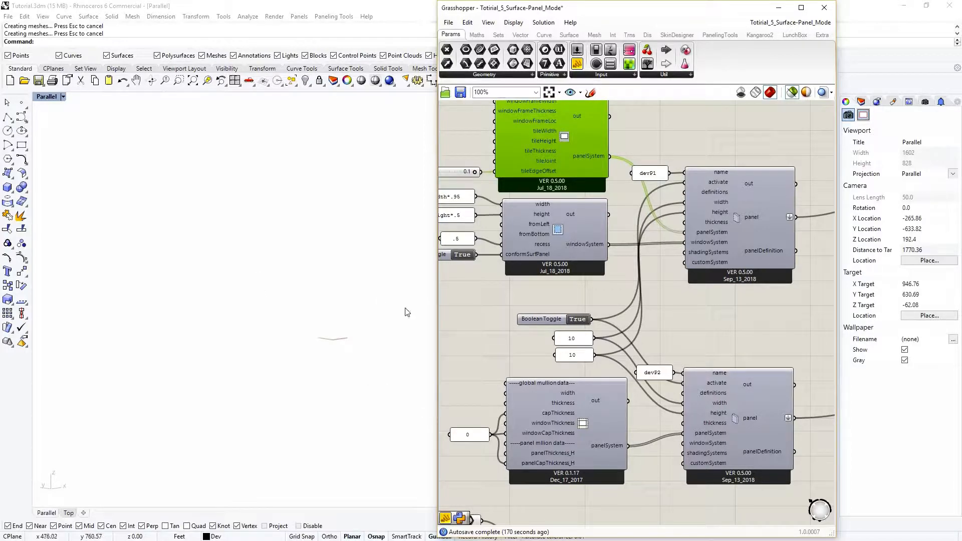
{"action": "left_click", "coordinate": [553, 238]}
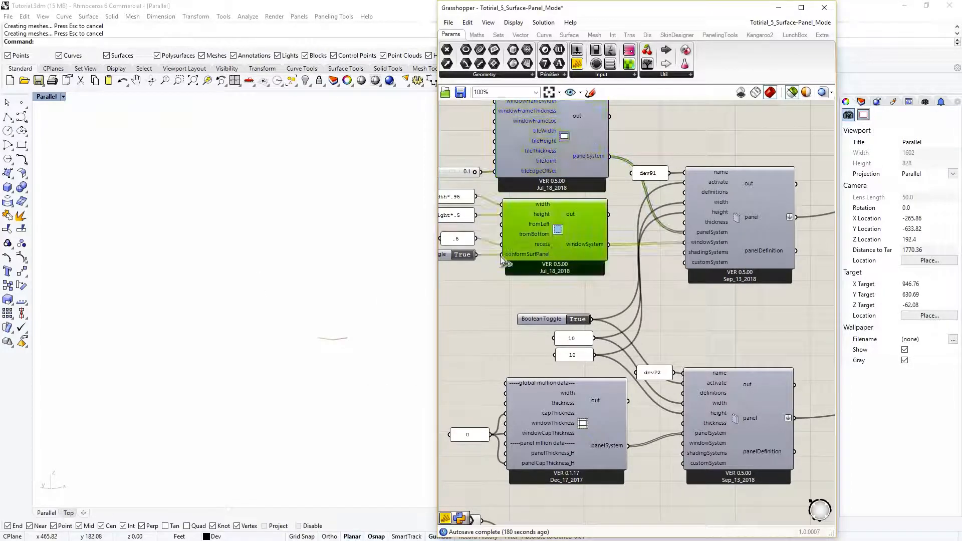
{"action": "scroll", "coordinate": [498, 255], "scroll_direction": "up", "scroll_amount": 2}
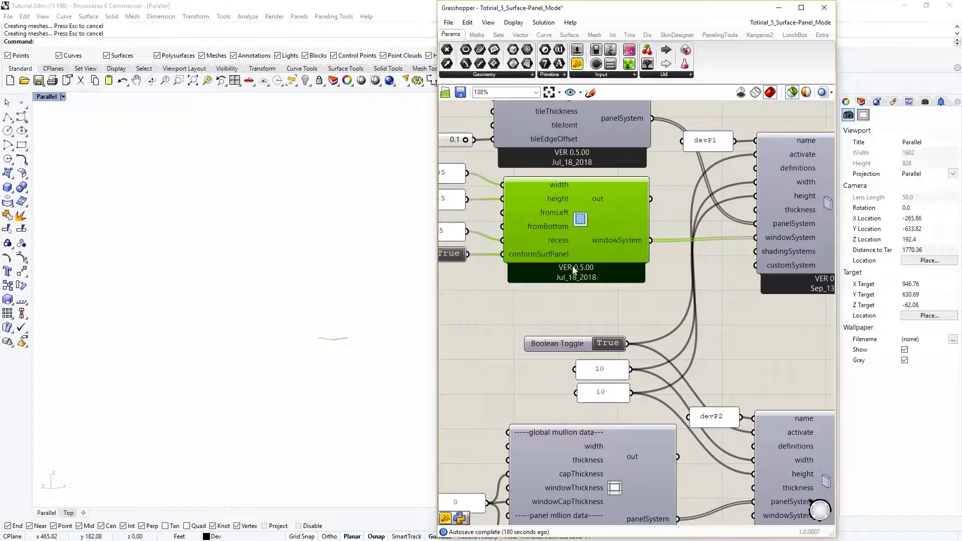
{"action": "mouse_move", "coordinate": [527, 251]}
{"action": "scroll", "coordinate": [587, 291], "scroll_direction": "down", "scroll_amount": 1}
{"action": "scroll", "coordinate": [631, 335], "scroll_direction": "down", "scroll_amount": 1}
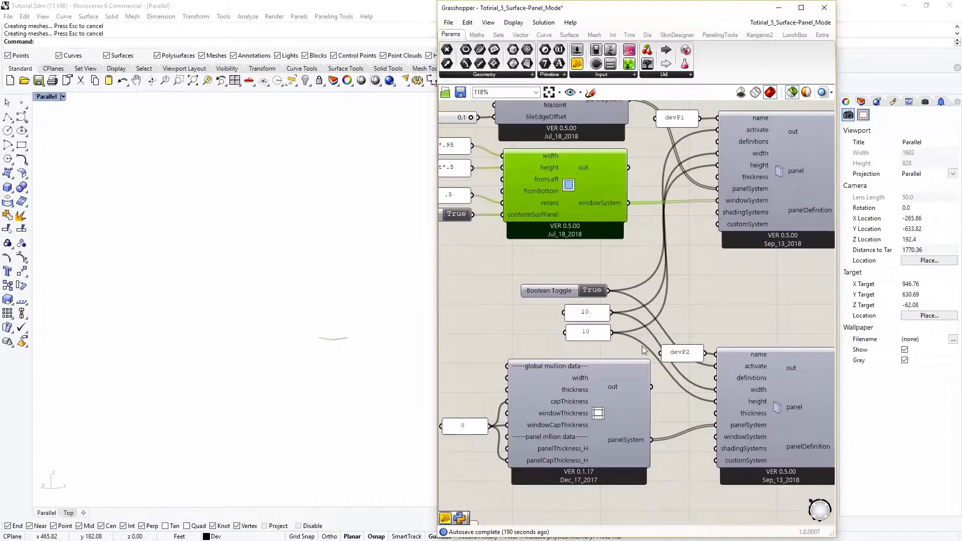
{"action": "left_click", "coordinate": [586, 313]}
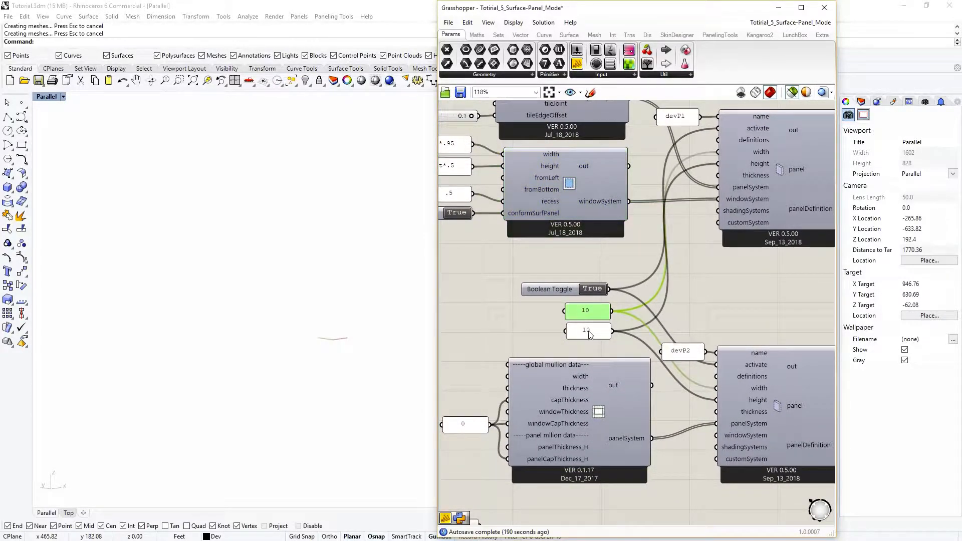
{"action": "left_click", "coordinate": [588, 332]}
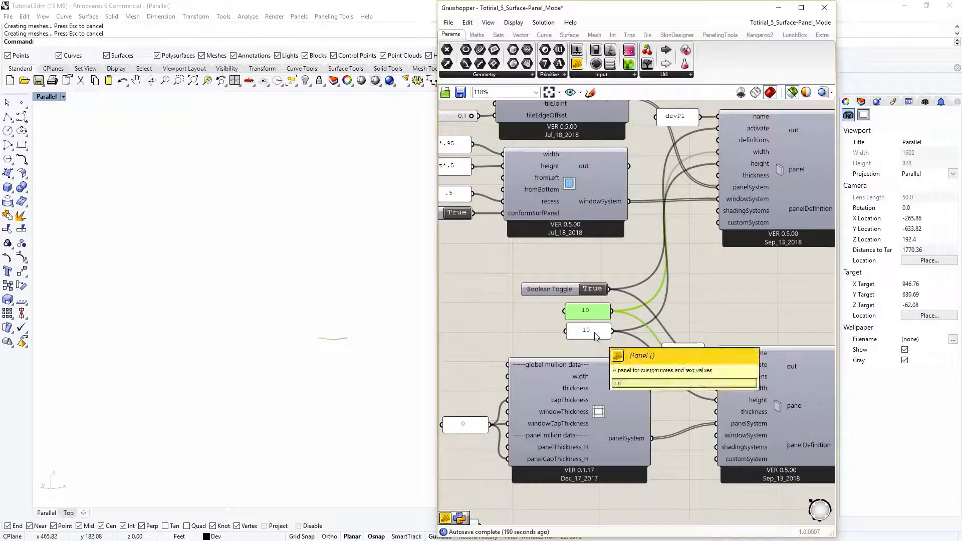
- Set the Panel Viewer's Boolean toggle to True to display the panel geometry in the Rhino viewport
{"action": "scroll", "coordinate": [777, 353], "scroll_direction": "down", "scroll_amount": 5}
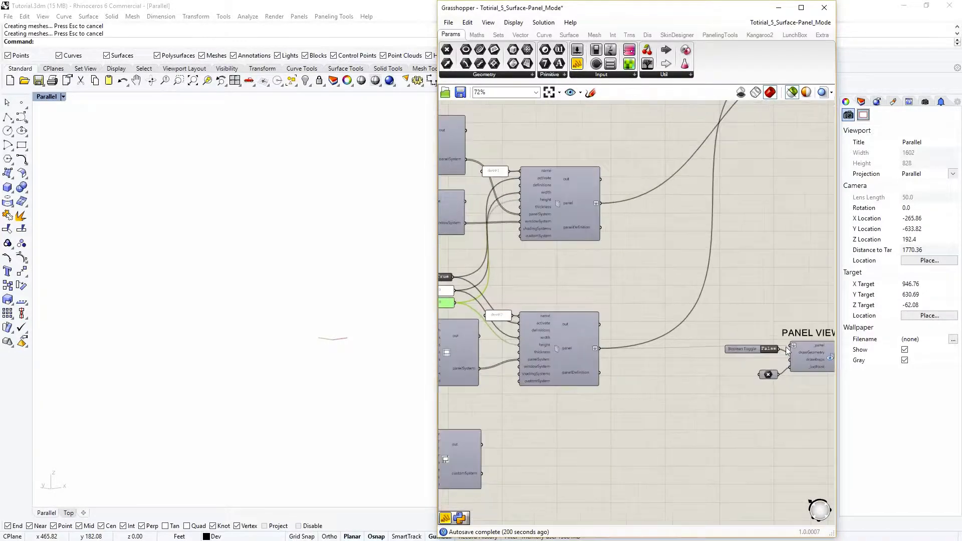
{"action": "double_click", "coordinate": [770, 350]}
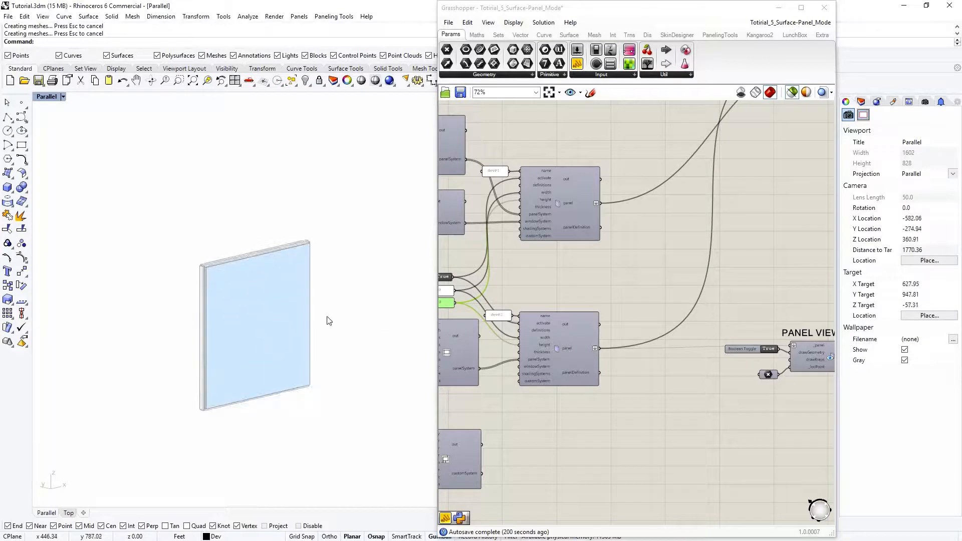
- Review the shared size inputs, the mullion system and the custom geometry component around the two panel definitions
{"action": "right_click_drag", "start_coordinate": [511, 339], "coordinate": [575, 343]}
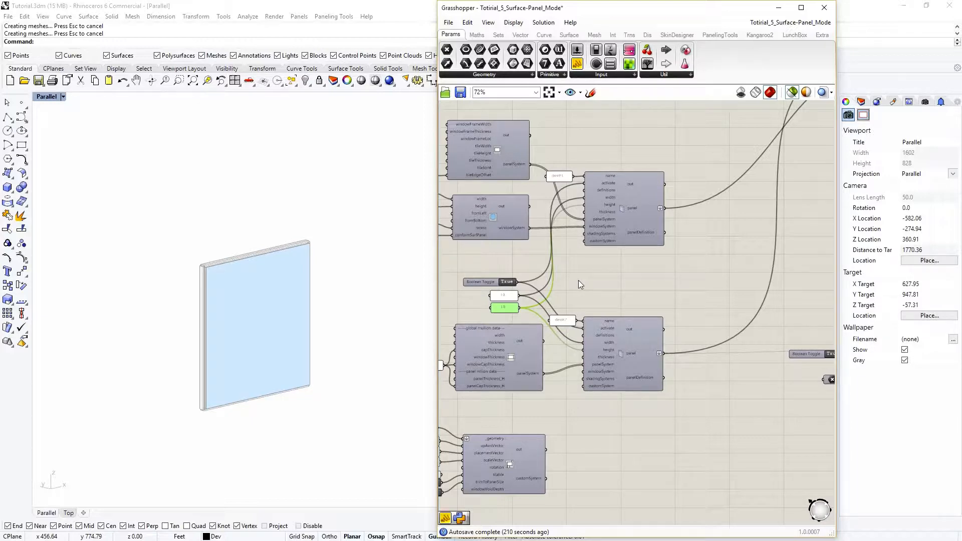
{"action": "right_click_drag", "start_coordinate": [508, 297], "coordinate": [557, 305]}
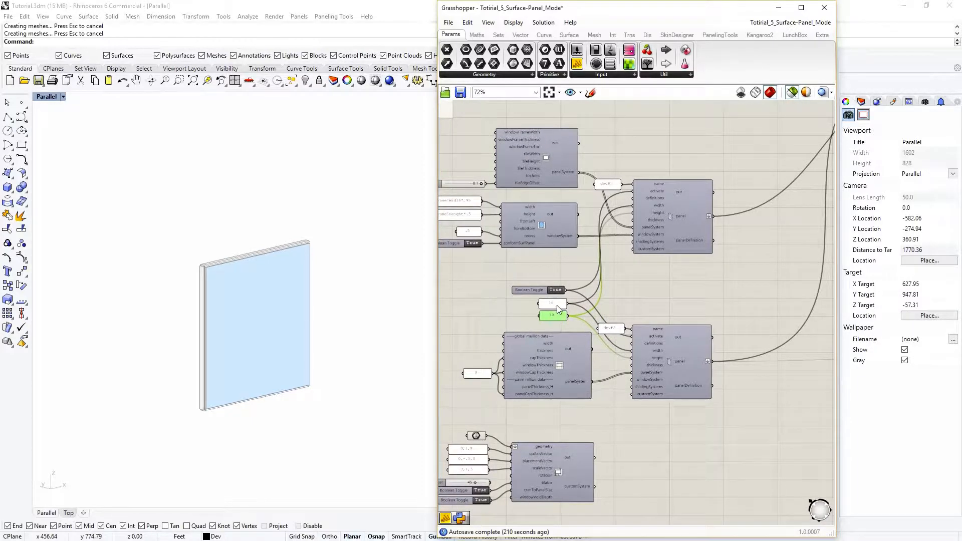
{"action": "scroll", "coordinate": [557, 305], "scroll_direction": "up", "scroll_amount": 2}
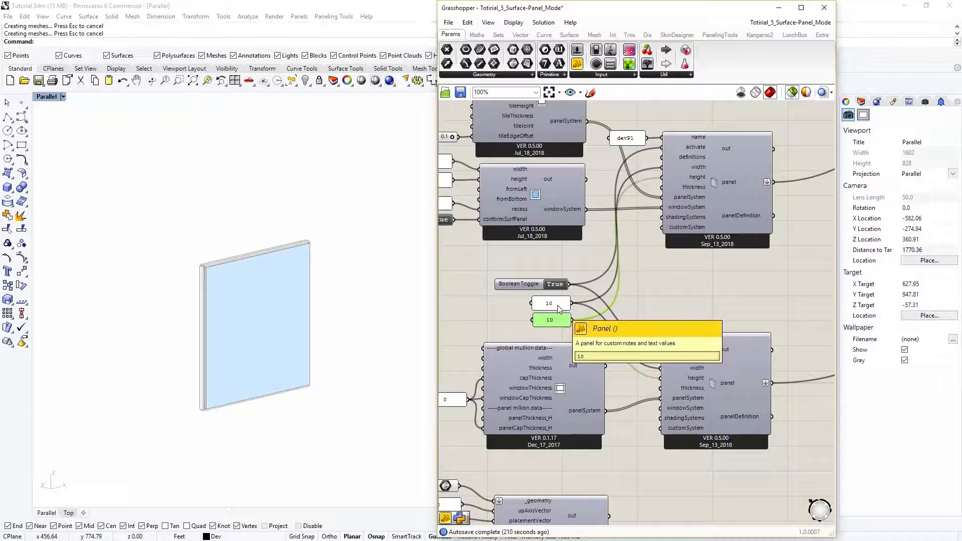
{"action": "scroll", "coordinate": [551, 305], "scroll_direction": "down", "scroll_amount": 2}
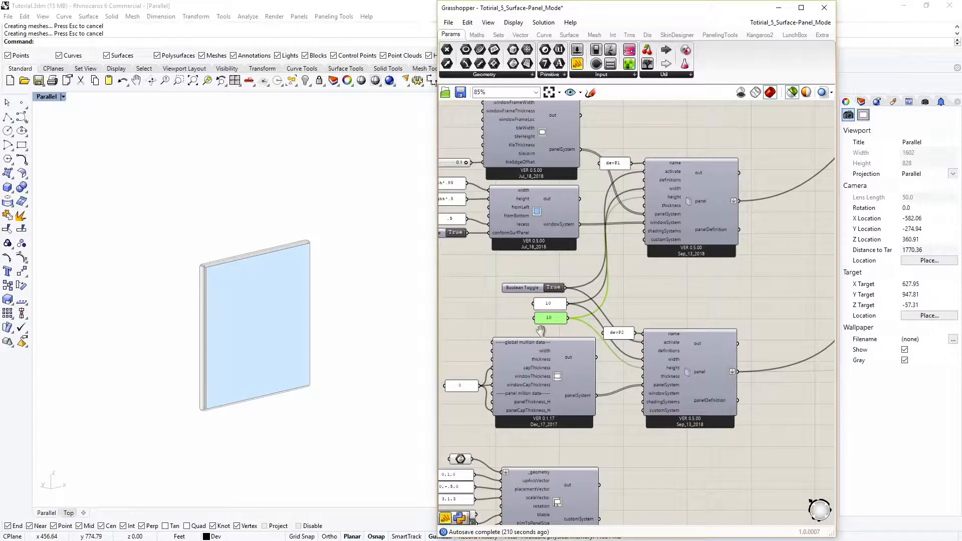
{"action": "right_click_drag", "start_coordinate": [569, 283], "coordinate": [571, 277]}
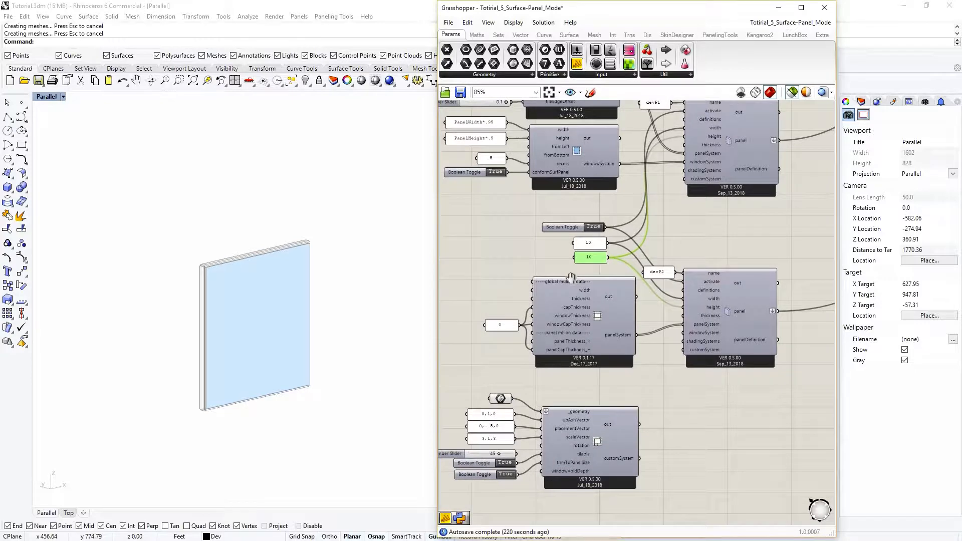
{"action": "scroll", "coordinate": [601, 343], "scroll_direction": "down", "scroll_amount": 1}
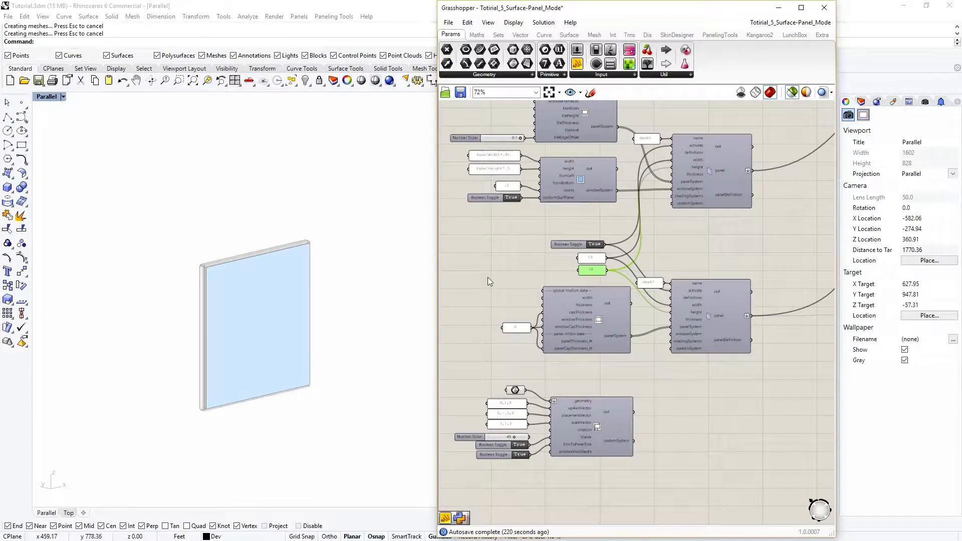
{"action": "right_click_drag", "start_coordinate": [656, 318], "coordinate": [503, 336]}
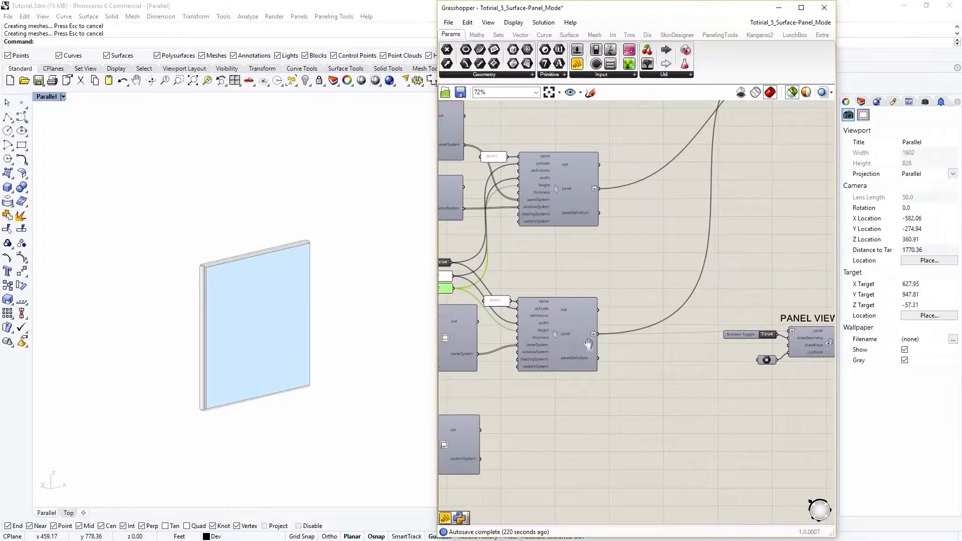
{"action": "right_click_drag", "start_coordinate": [587, 343], "coordinate": [686, 337]}
{"action": "right_click_drag", "start_coordinate": [634, 293], "coordinate": [638, 301]}
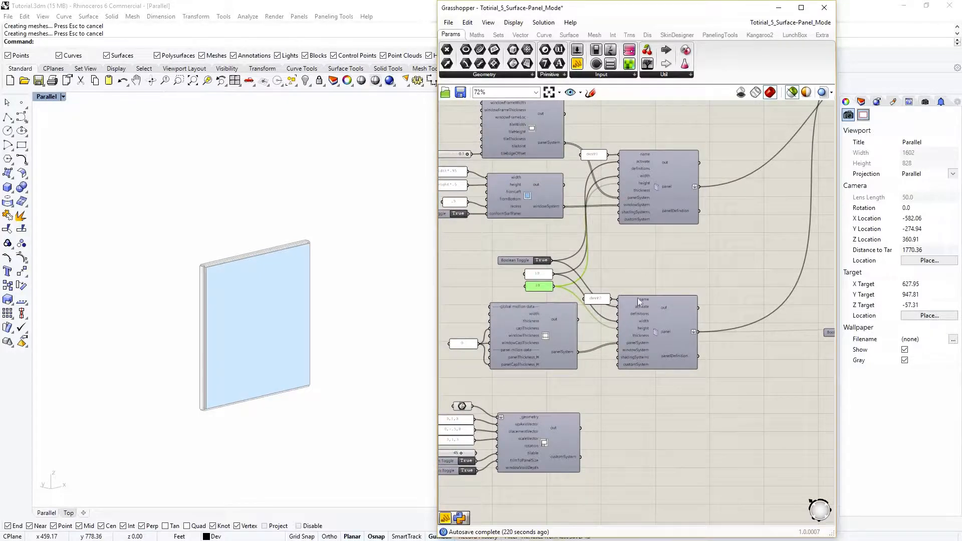
{"action": "scroll", "coordinate": [680, 347], "scroll_direction": "down", "scroll_amount": 1}
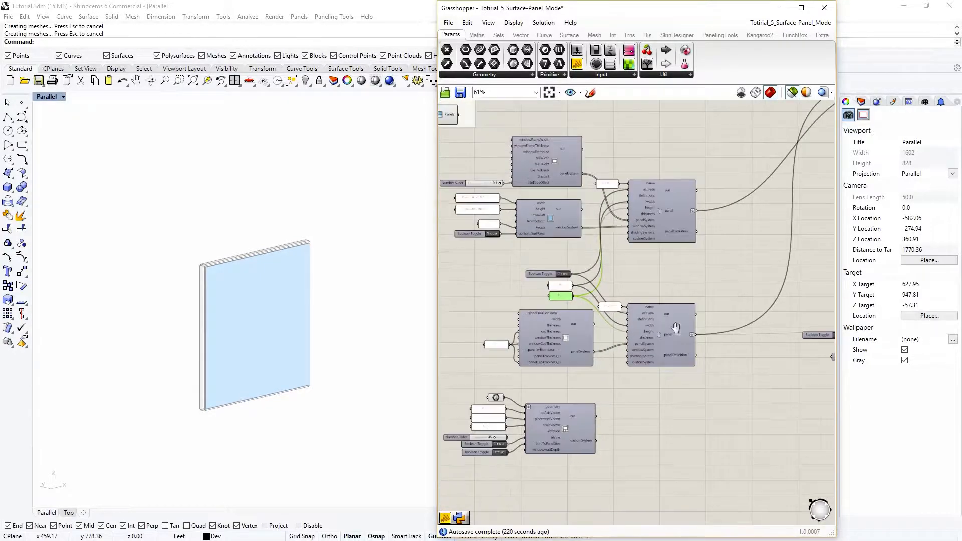
{"action": "right_click_drag", "start_coordinate": [702, 330], "coordinate": [675, 327]}
{"action": "right_click_drag", "start_coordinate": [624, 306], "coordinate": [620, 319]}
{"action": "scroll", "coordinate": [621, 319], "scroll_direction": "down", "scroll_amount": 3}
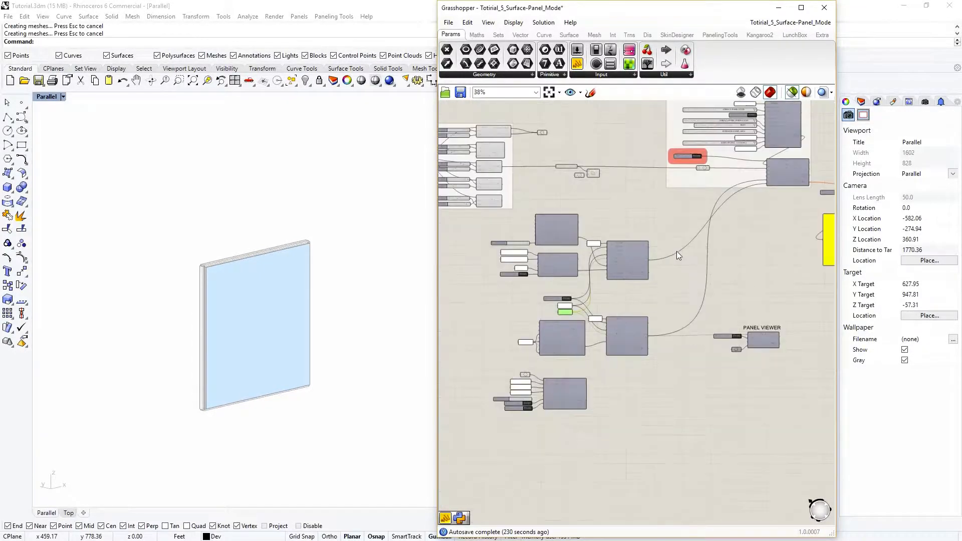
- Examine the skin parameters group, including surface panel mode, orientation, minimum panel area and profile tolerance, and the skin generator inputs
{"action": "right_click_drag", "start_coordinate": [681, 284], "coordinate": [669, 387]}
{"action": "scroll", "coordinate": [572, 293], "scroll_direction": "up", "scroll_amount": 3}
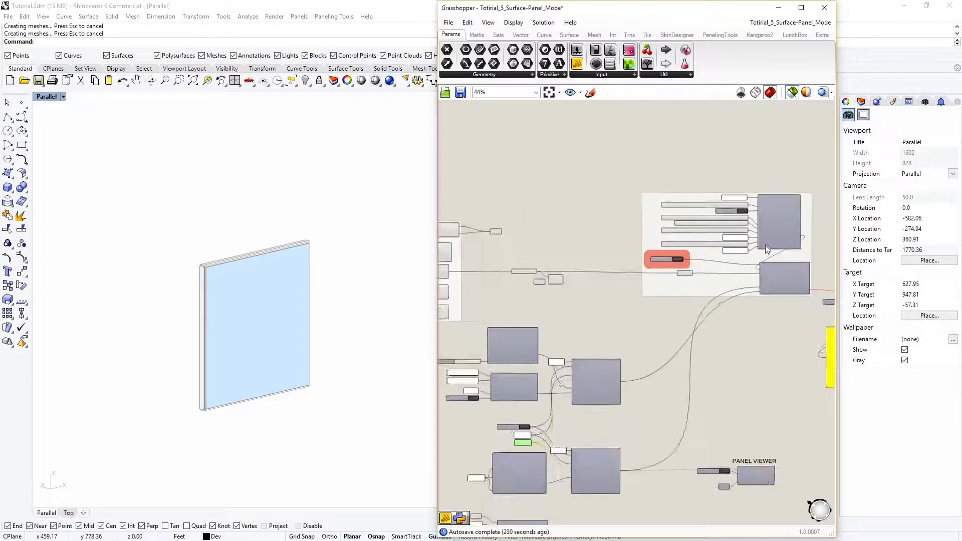
{"action": "right_click_drag", "start_coordinate": [678, 277], "coordinate": [599, 283]}
{"action": "scroll", "coordinate": [636, 284], "scroll_direction": "up", "scroll_amount": 5}
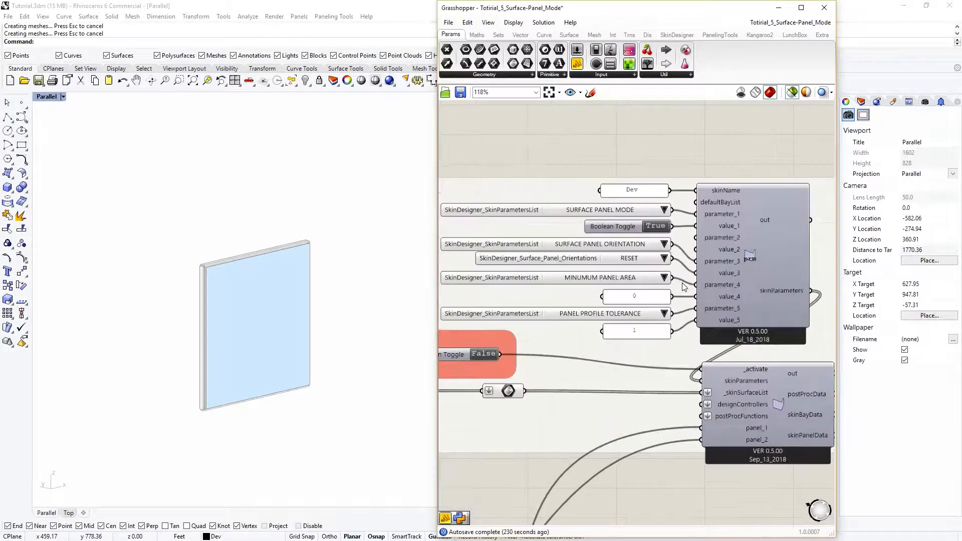
{"action": "scroll", "coordinate": [685, 285], "scroll_direction": "up", "scroll_amount": 1}
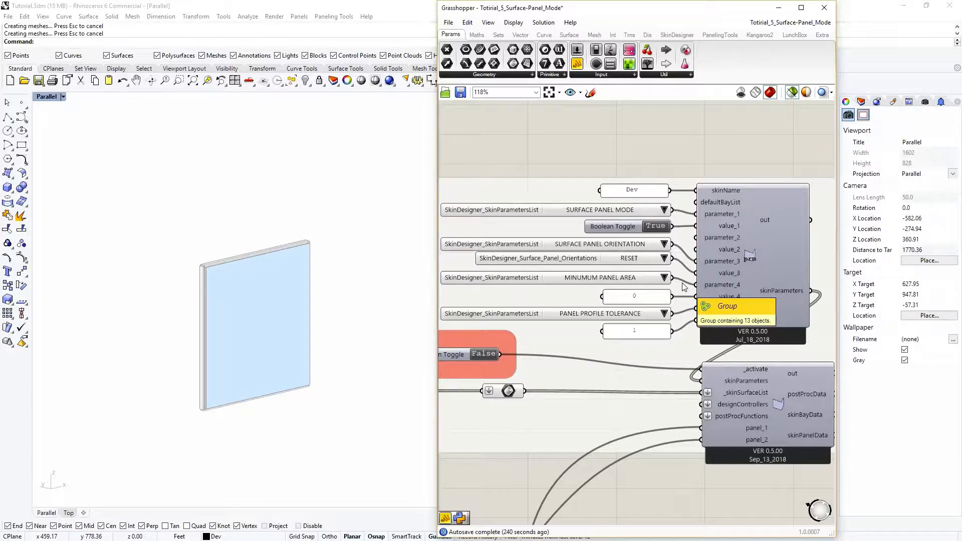
- Select the uppermost source surface container feeding the paneling components and view its surface in the Rhino viewport
{"action": "scroll", "coordinate": [684, 286], "scroll_direction": "down", "scroll_amount": 5}
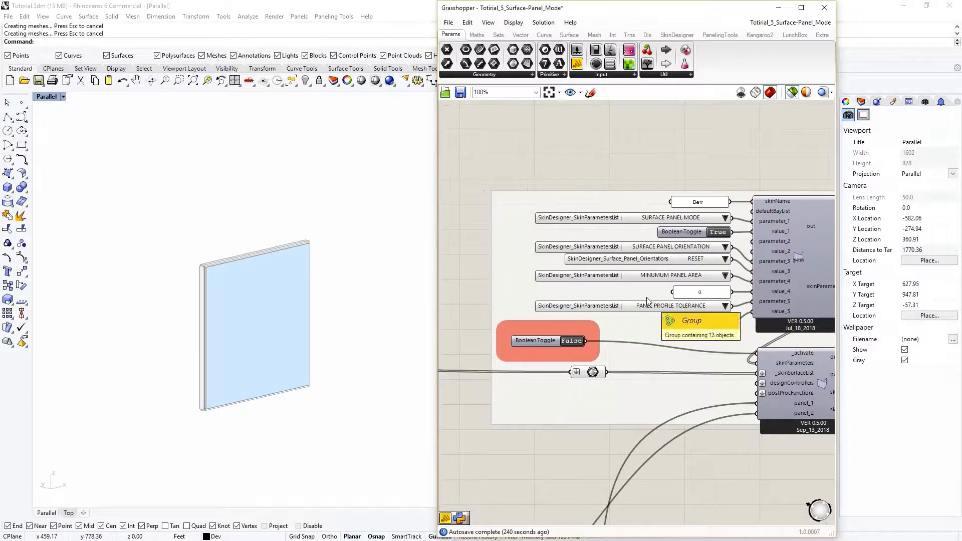
{"action": "scroll", "coordinate": [646, 297], "scroll_direction": "down", "scroll_amount": 4}
{"action": "right_click_drag", "start_coordinate": [509, 303], "coordinate": [659, 299]}
{"action": "scroll", "coordinate": [523, 316], "scroll_direction": "up", "scroll_amount": 8}
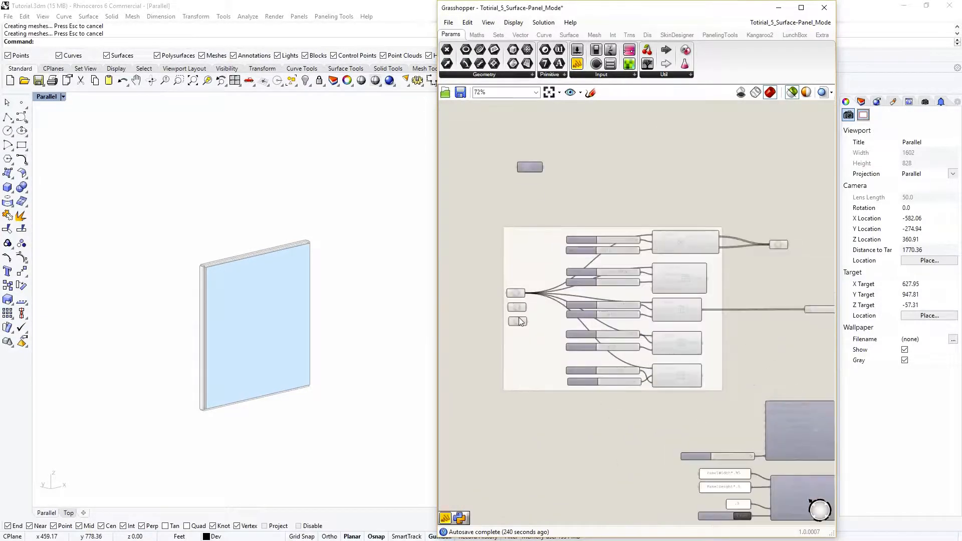
{"action": "left_click", "coordinate": [514, 278]}
{"action": "scroll", "coordinate": [275, 239], "scroll_direction": "down", "scroll_amount": 10}
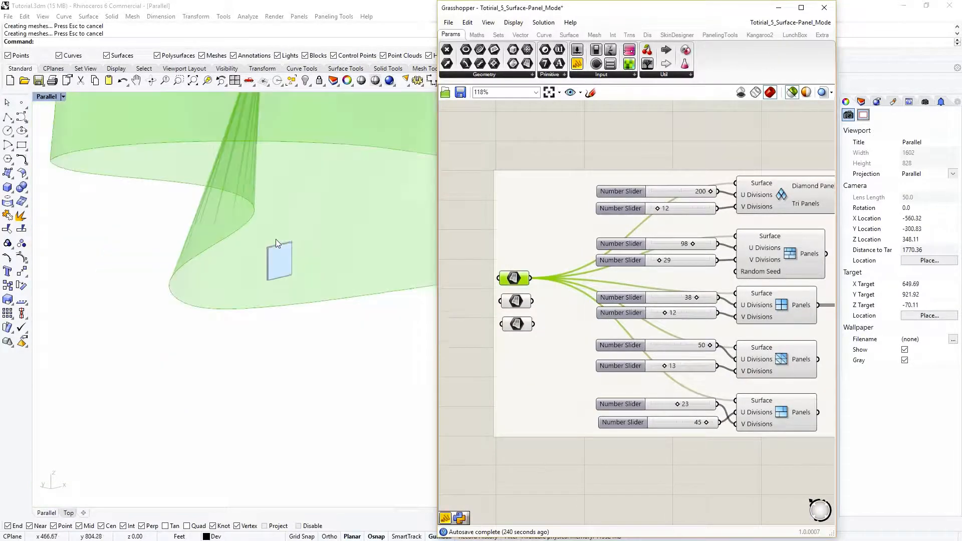
{"action": "right_click_drag", "start_coordinate": [316, 224], "coordinate": [342, 235]}
{"action": "scroll", "coordinate": [271, 240], "scroll_direction": "up", "scroll_amount": 4}
{"action": "scroll", "coordinate": [342, 234], "scroll_direction": "up", "scroll_amount": 3}
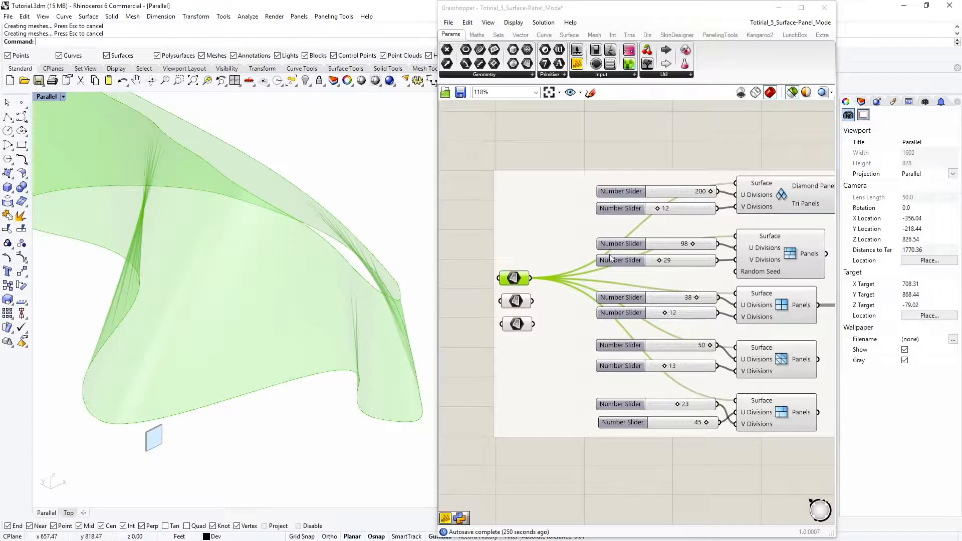
{"action": "scroll", "coordinate": [609, 257], "scroll_direction": "down", "scroll_amount": 1}
{"action": "mouse_move", "coordinate": [337, 209]}
{"action": "right_mouse_down"}
{"action": "mouse_move", "coordinate": [264, 208]}
{"action": "mouse_move", "coordinate": [302, 221]}
{"action": "mouse_move", "coordinate": [321, 216]}
{"action": "right_mouse_up"}
- Preview each of the five paneling components' patterns on the surface, from the lowest component up to Diamond Panels
{"action": "right_click_drag", "start_coordinate": [772, 213], "coordinate": [616, 223]}
{"action": "mouse_move", "coordinate": [616, 223]}
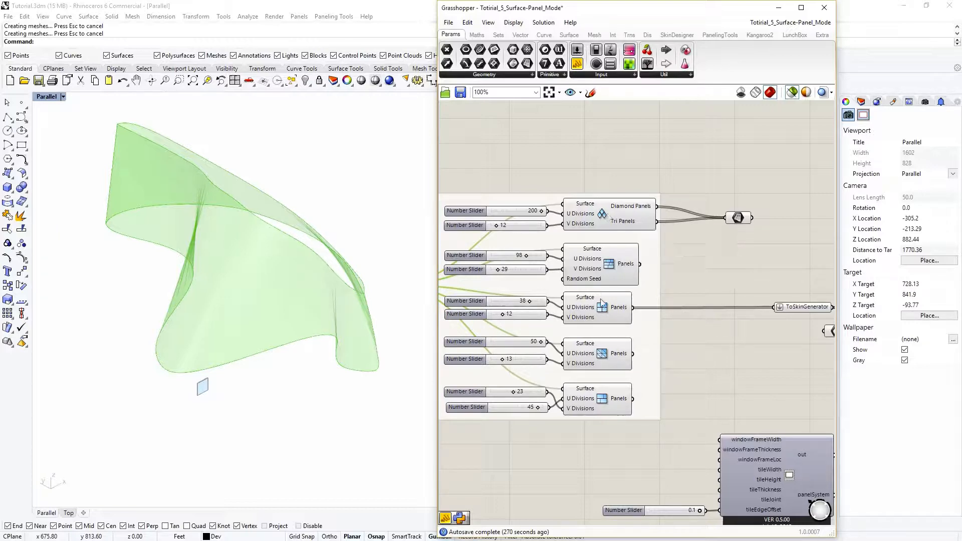
{"action": "left_click", "coordinate": [611, 398]}
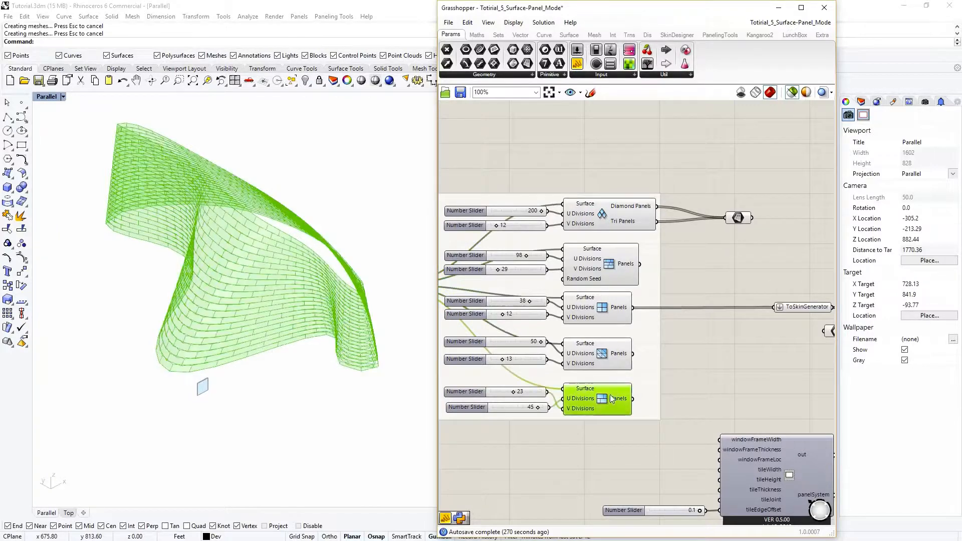
{"action": "left_click", "coordinate": [603, 356]}
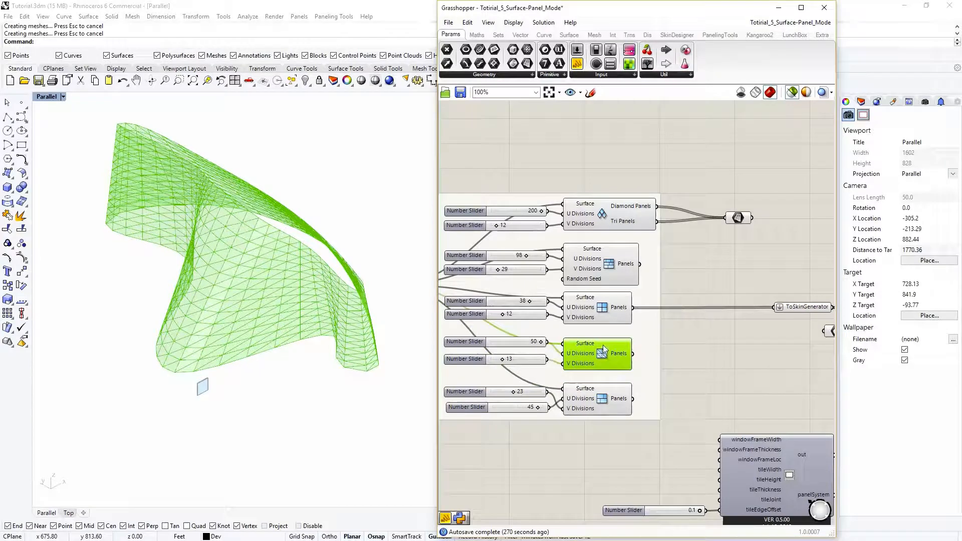
{"action": "left_click", "coordinate": [603, 308]}
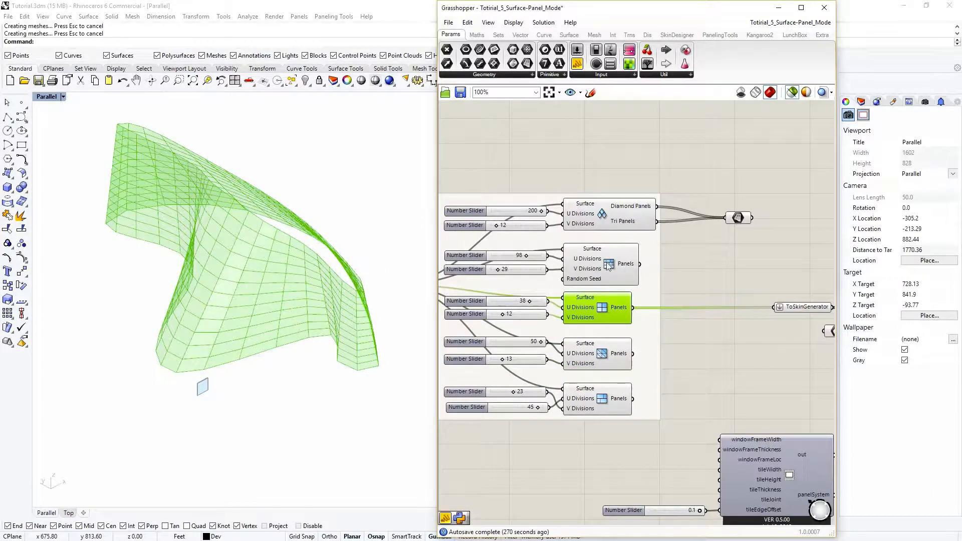
{"action": "left_click", "coordinate": [608, 265]}
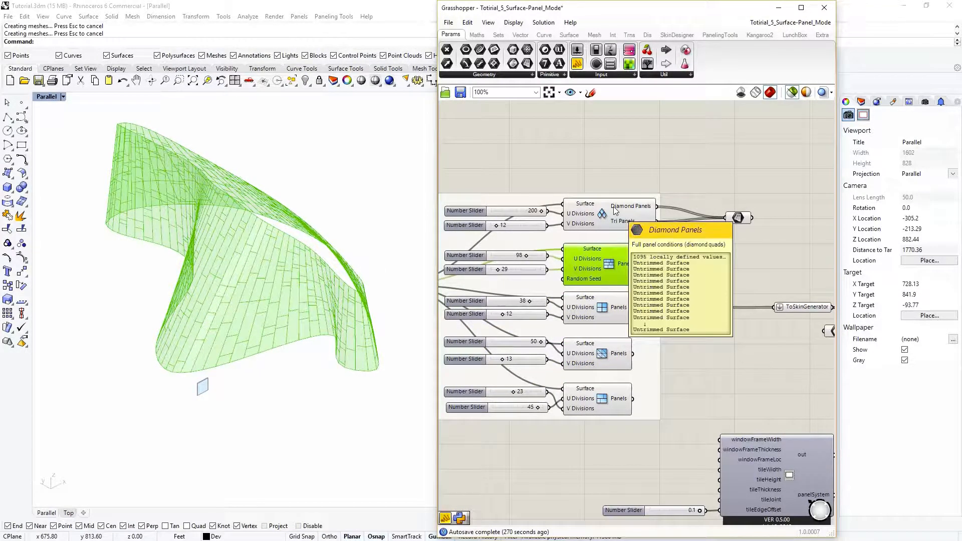
{"action": "left_click", "coordinate": [603, 220]}
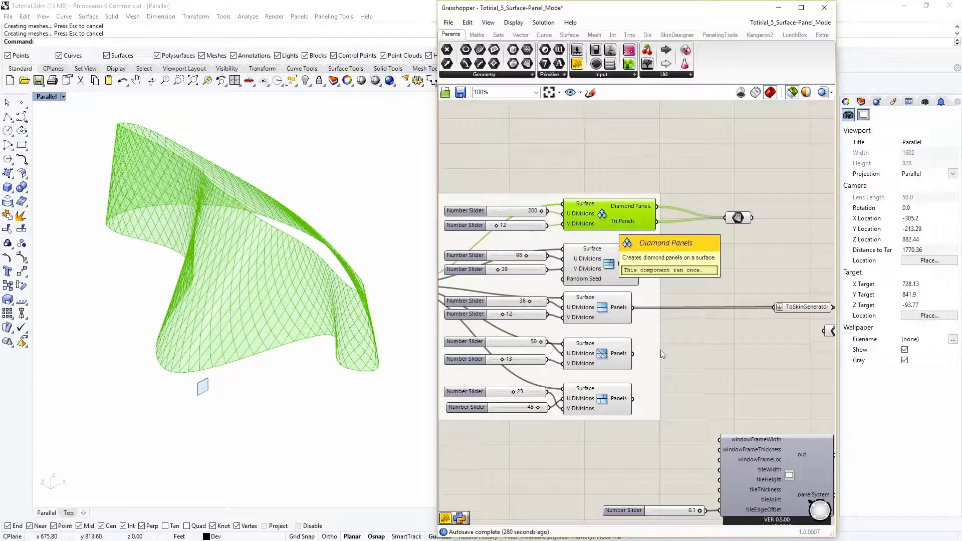
- Select the paneling component wired to ToSkinGenerator and preview its pattern on the surface
{"action": "right_click_drag", "start_coordinate": [704, 345], "coordinate": [648, 360]}
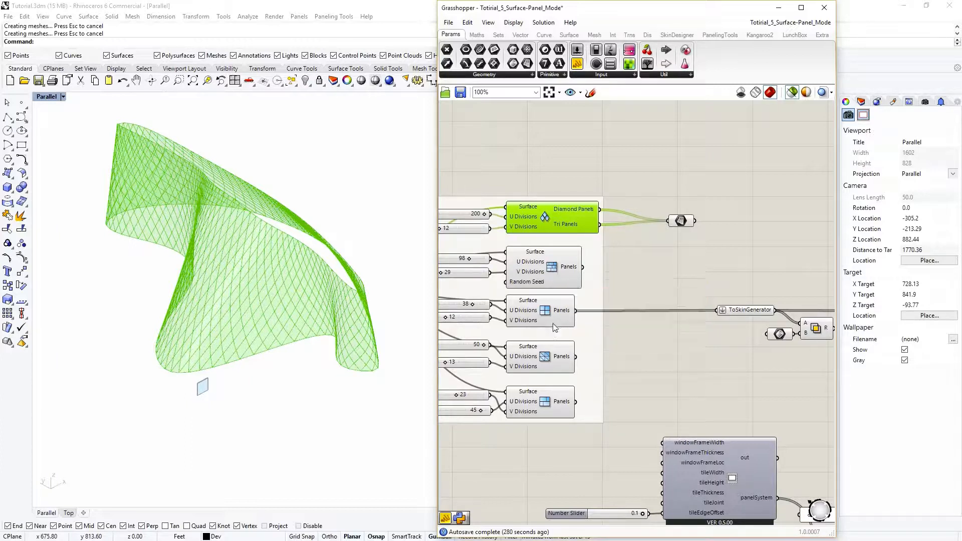
{"action": "mouse_move", "coordinate": [640, 346]}
{"action": "right_mouse_down"}
{"action": "mouse_move", "coordinate": [624, 347]}
{"action": "mouse_move", "coordinate": [627, 339]}
{"action": "right_mouse_up"}
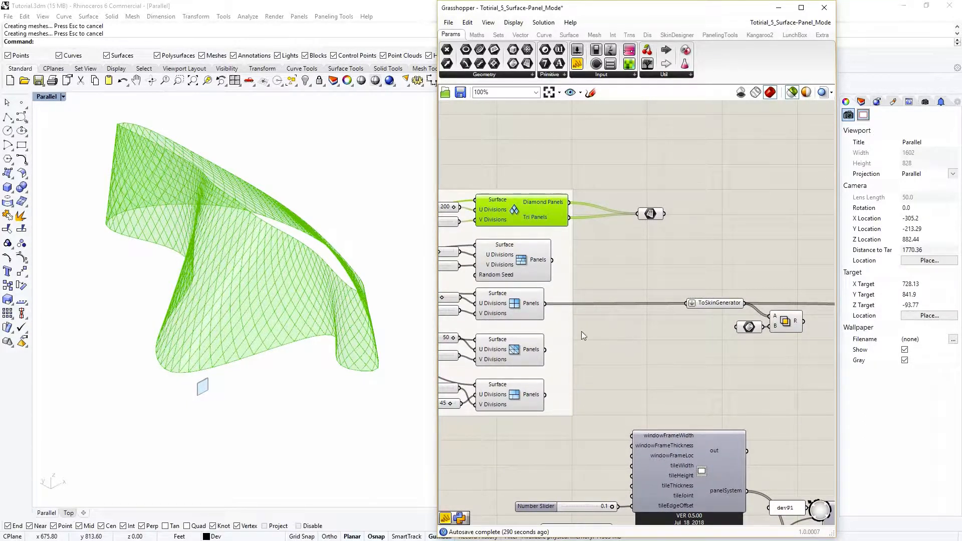
{"action": "left_click", "coordinate": [536, 314]}
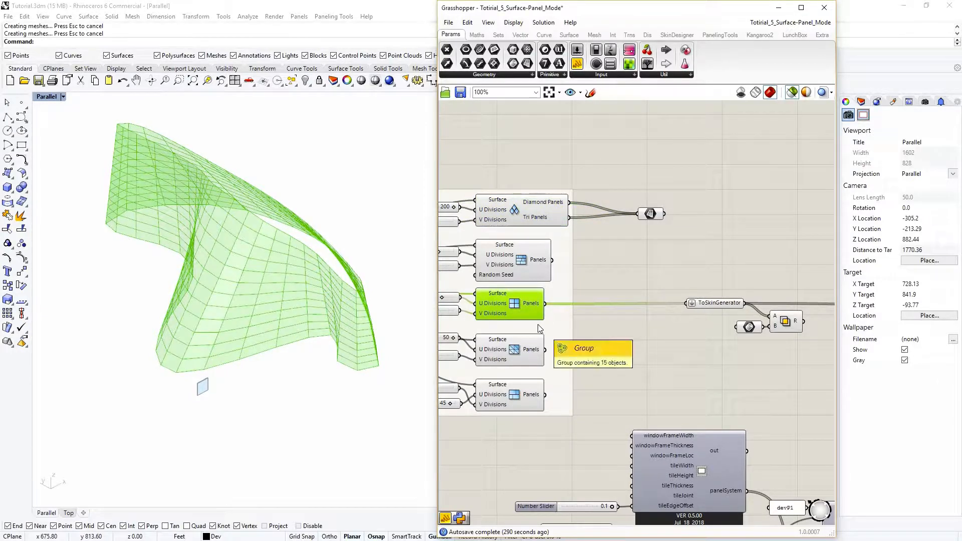
- Activate the skin generator by setting the Boolean toggle in the red group to True
{"action": "scroll", "coordinate": [540, 328], "scroll_direction": "down", "scroll_amount": 4}
{"action": "right_click_drag", "start_coordinate": [679, 351], "coordinate": [595, 365]}
{"action": "scroll", "coordinate": [691, 358], "scroll_direction": "up", "scroll_amount": 3}
{"action": "right_click_drag", "start_coordinate": [699, 356], "coordinate": [526, 364]}
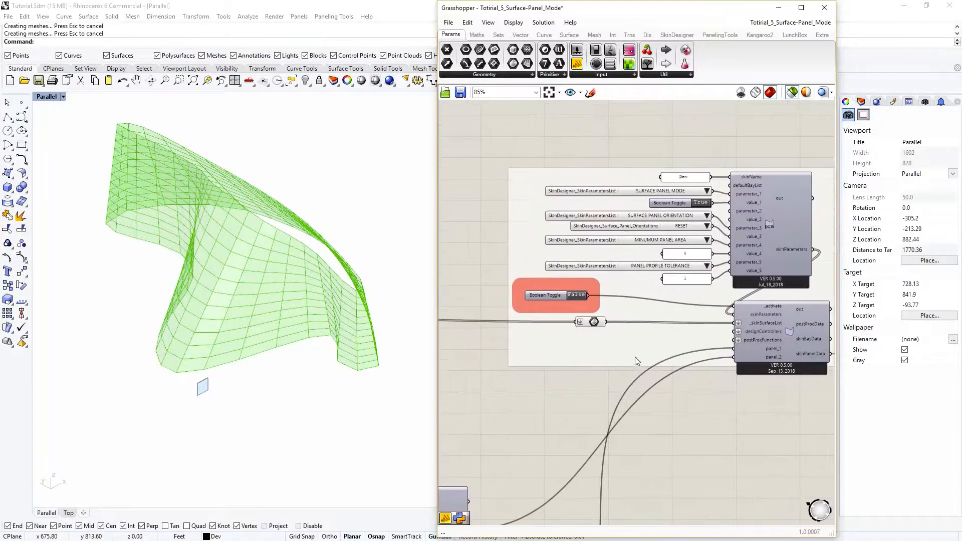
{"action": "right_click_drag", "start_coordinate": [668, 352], "coordinate": [643, 372]}
{"action": "right_click_drag", "start_coordinate": [568, 344], "coordinate": [601, 326]}
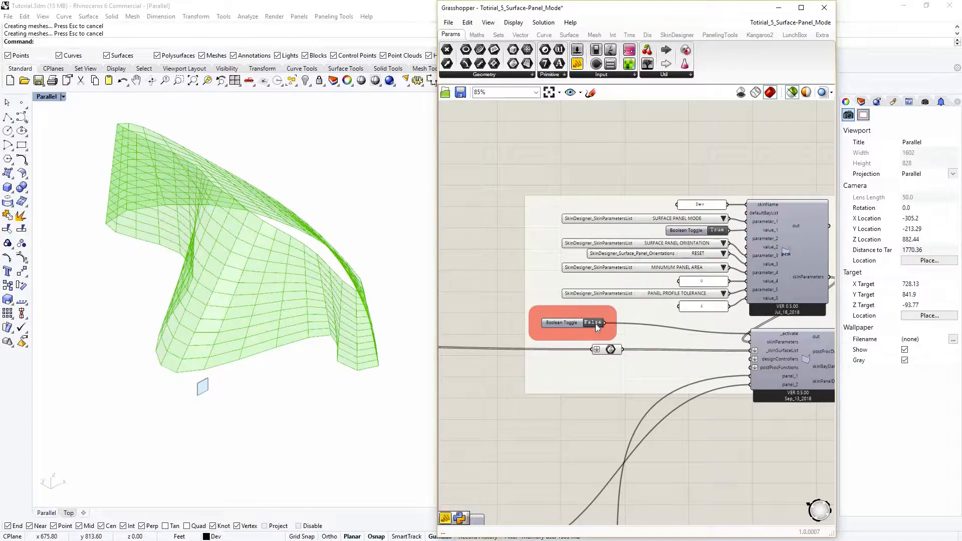
{"action": "double_click", "coordinate": [595, 323]}
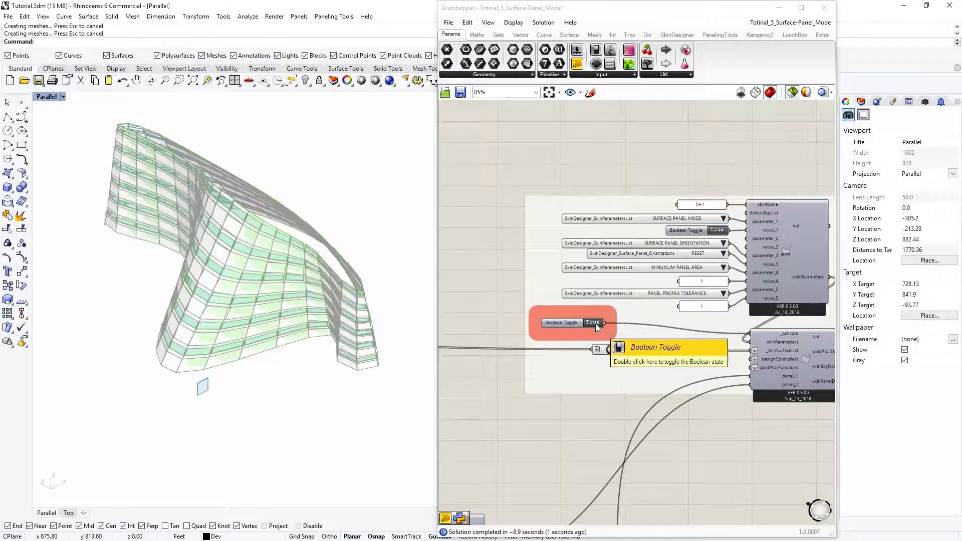
- Inspect the generated facade panels up close and from a lower angle in the Rhino viewport
{"action": "scroll", "coordinate": [298, 277], "scroll_direction": "up", "scroll_amount": 1}
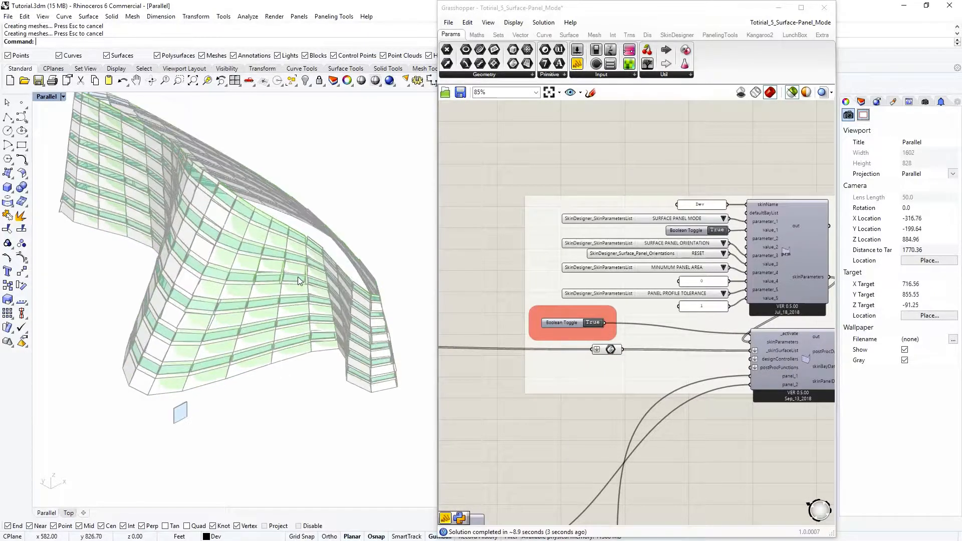
{"action": "scroll", "coordinate": [297, 277], "scroll_direction": "up", "scroll_amount": 3}
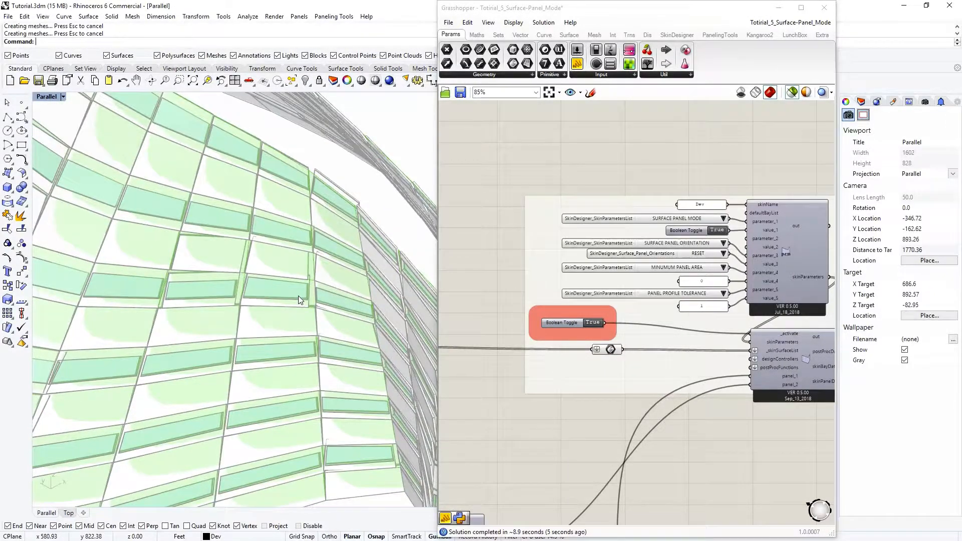
{"action": "scroll", "coordinate": [299, 296], "scroll_direction": "down", "scroll_amount": 5}
{"action": "right_click_drag", "start_coordinate": [292, 305], "coordinate": [296, 272]}
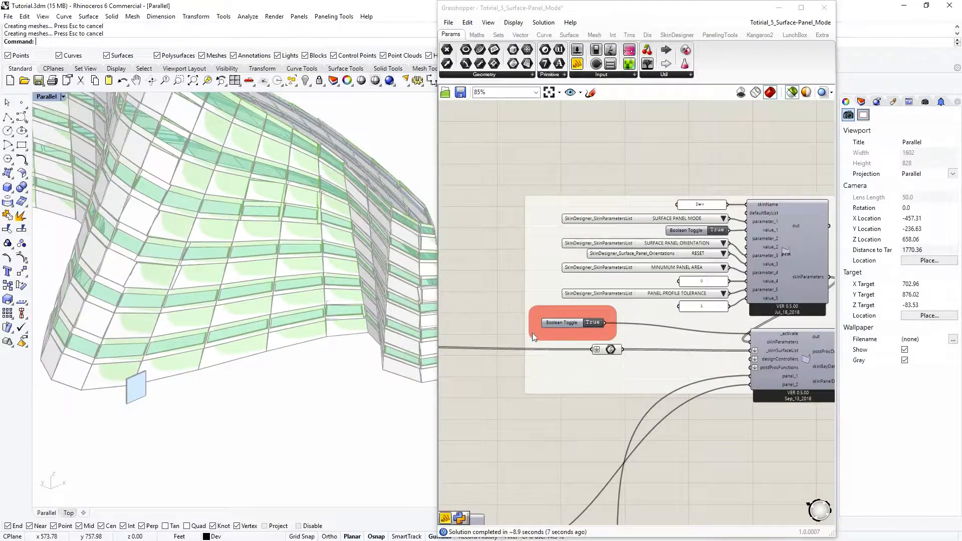
- Set the panel profile tolerance value of the skin parameters to 0
{"action": "right_click_drag", "start_coordinate": [531, 332], "coordinate": [655, 335]}
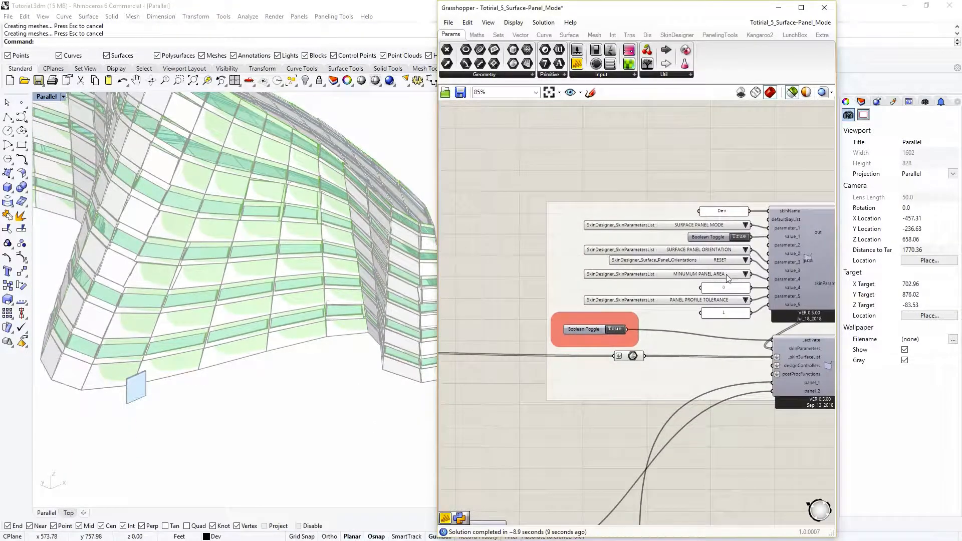
{"action": "left_click", "coordinate": [725, 312]}
{"action": "double_click", "coordinate": [725, 312]}
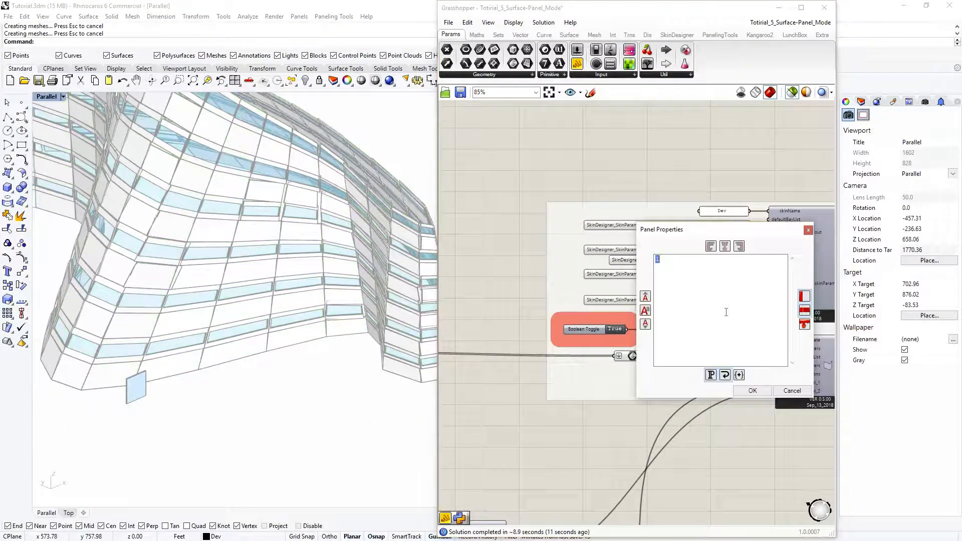
{"action": "type", "text": "0"}
{"action": "left_click", "coordinate": [752, 390]}
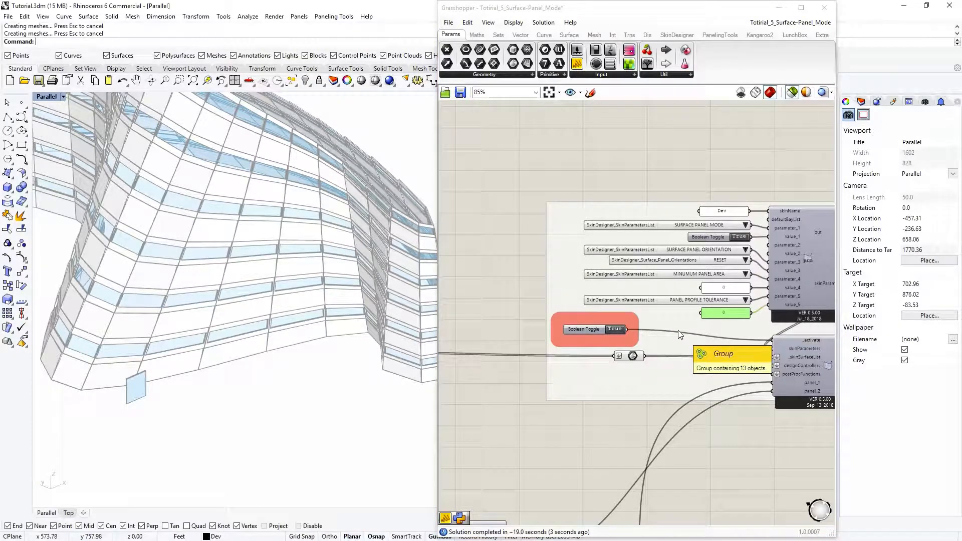
- Examine the Panel Inventory component's output for the numbers of panel types and total panels
{"action": "scroll", "coordinate": [676, 337], "scroll_direction": "down", "scroll_amount": 3}
{"action": "scroll", "coordinate": [681, 331], "scroll_direction": "up", "scroll_amount": 1}
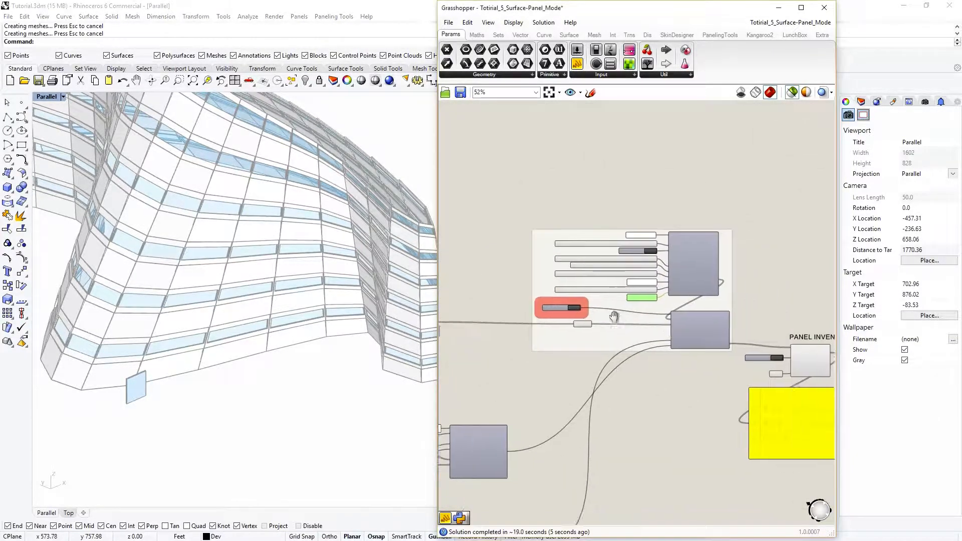
{"action": "scroll", "coordinate": [681, 329], "scroll_direction": "up", "scroll_amount": 3}
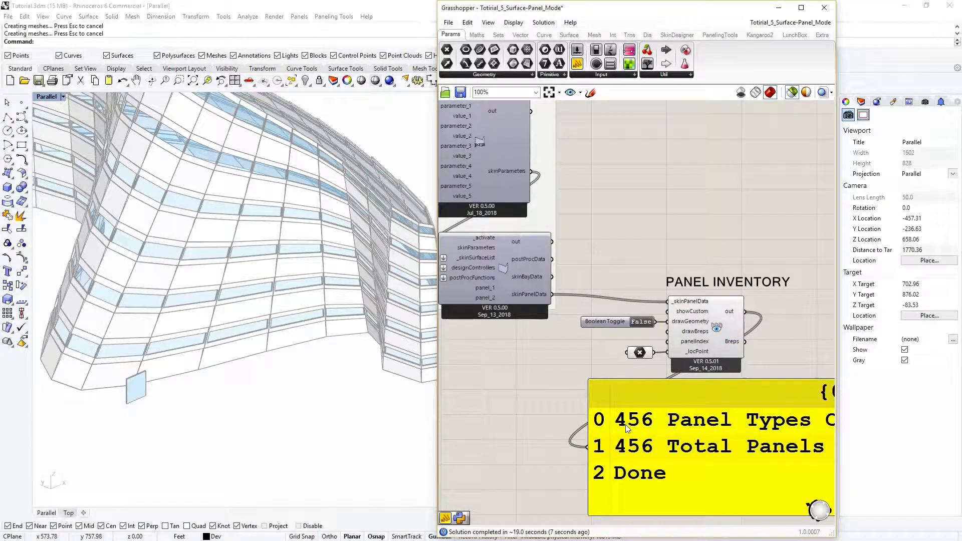
{"action": "right_click_drag", "start_coordinate": [657, 415], "coordinate": [595, 376]}
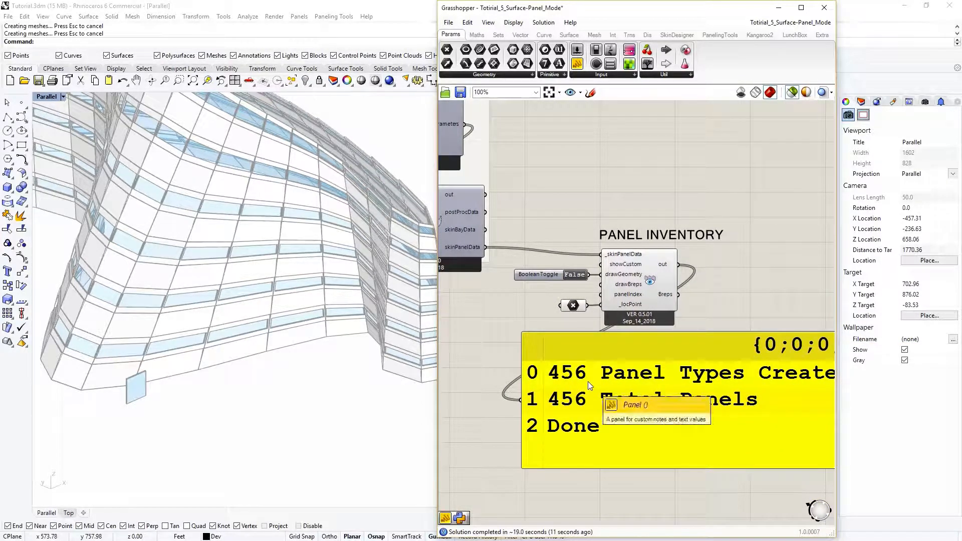
{"action": "right_click_drag", "start_coordinate": [569, 370], "coordinate": [522, 362]}
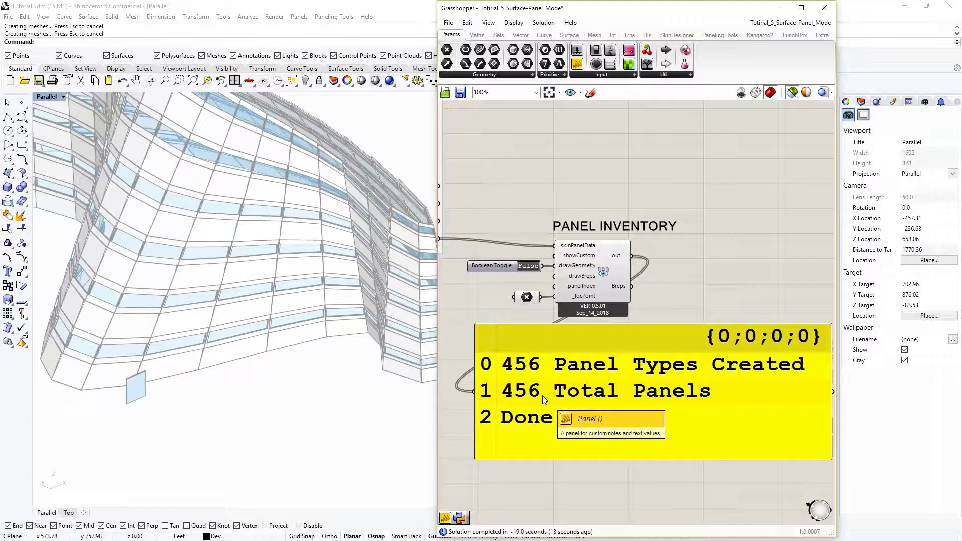
{"action": "scroll", "coordinate": [541, 396], "scroll_direction": "down", "scroll_amount": 1}
{"action": "scroll", "coordinate": [542, 395], "scroll_direction": "up", "scroll_amount": 1}
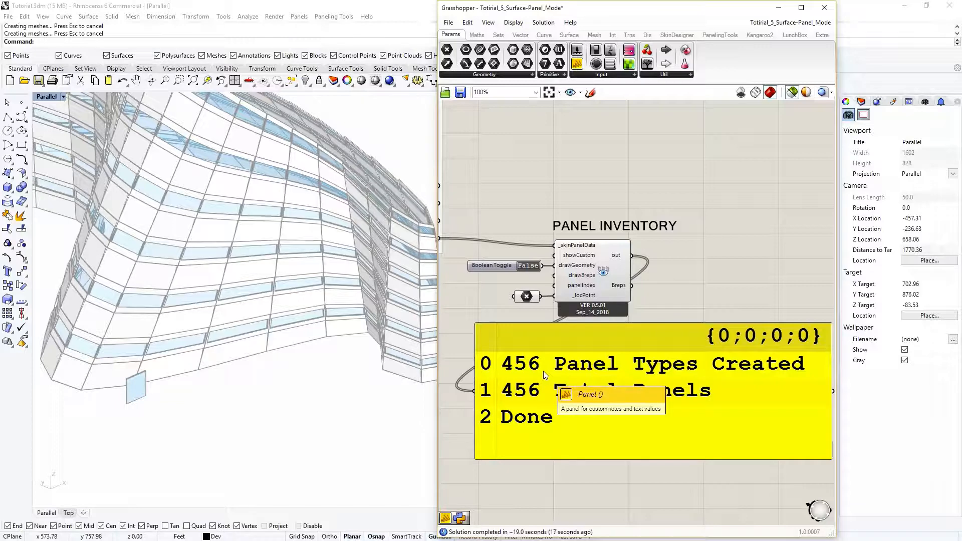
{"action": "scroll", "coordinate": [549, 372], "scroll_direction": "down", "scroll_amount": 1}
- Return to the skin parameters group and inspect the regenerated facade from several angles in the Rhino viewport
{"action": "right_click_drag", "start_coordinate": [549, 286], "coordinate": [672, 317]}
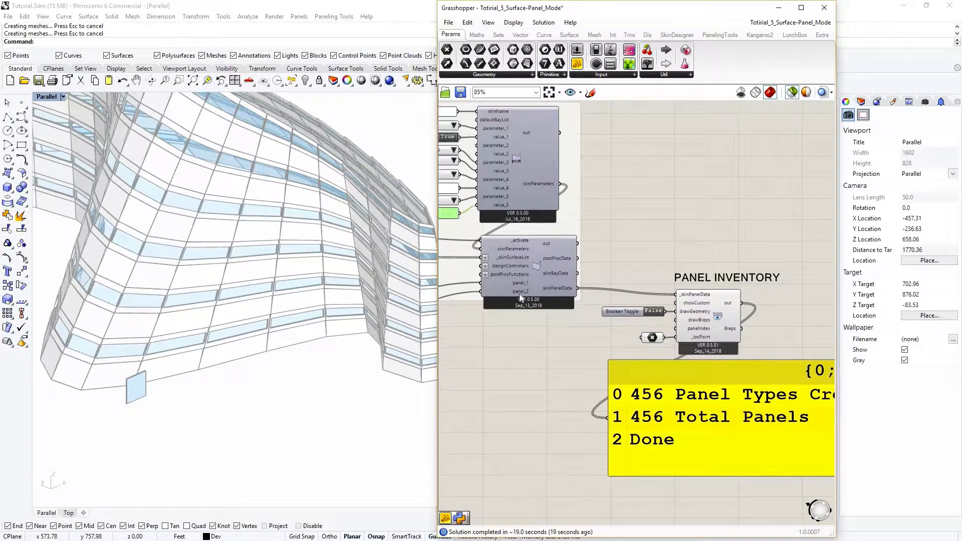
{"action": "right_click_drag", "start_coordinate": [519, 293], "coordinate": [672, 354]}
{"action": "right_click_drag", "start_coordinate": [475, 289], "coordinate": [552, 301]}
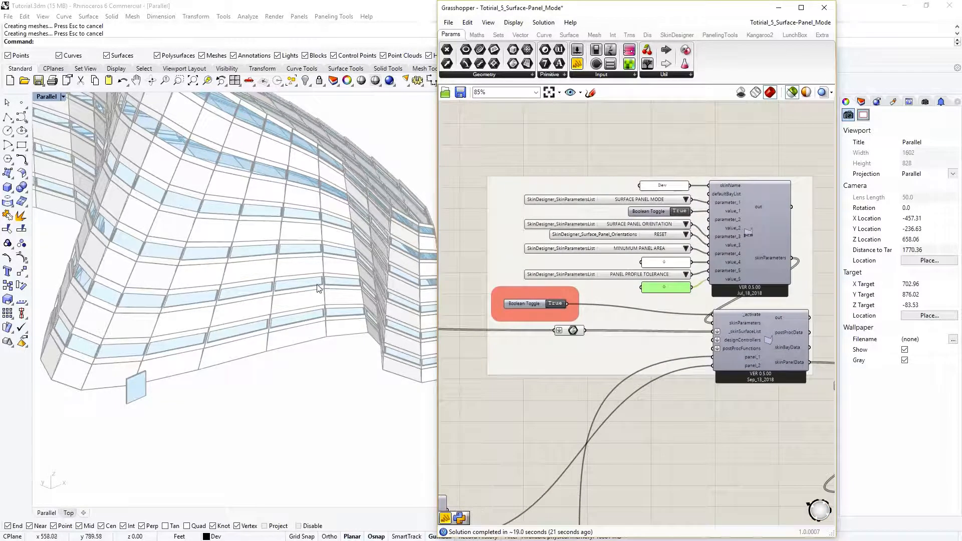
{"action": "right_click_drag", "start_coordinate": [311, 273], "coordinate": [293, 230]}
{"action": "scroll", "coordinate": [228, 152], "scroll_direction": "up", "scroll_amount": 9}
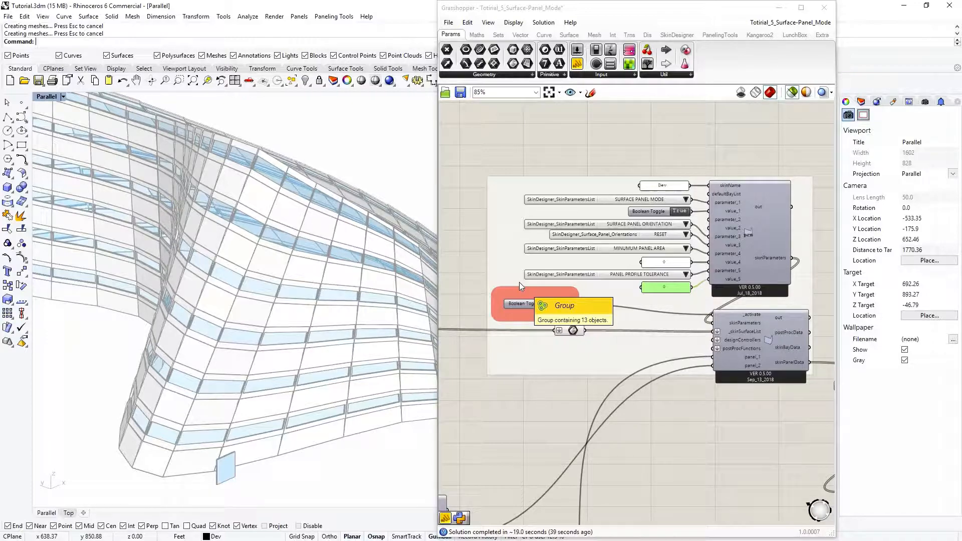
{"action": "right_click_drag", "start_coordinate": [333, 247], "coordinate": [405, 281]}
- Examine the skin generator inputs and open the list of available parameters on the Surface Panel Mode selector
{"action": "right_click_drag", "start_coordinate": [531, 332], "coordinate": [589, 337]}
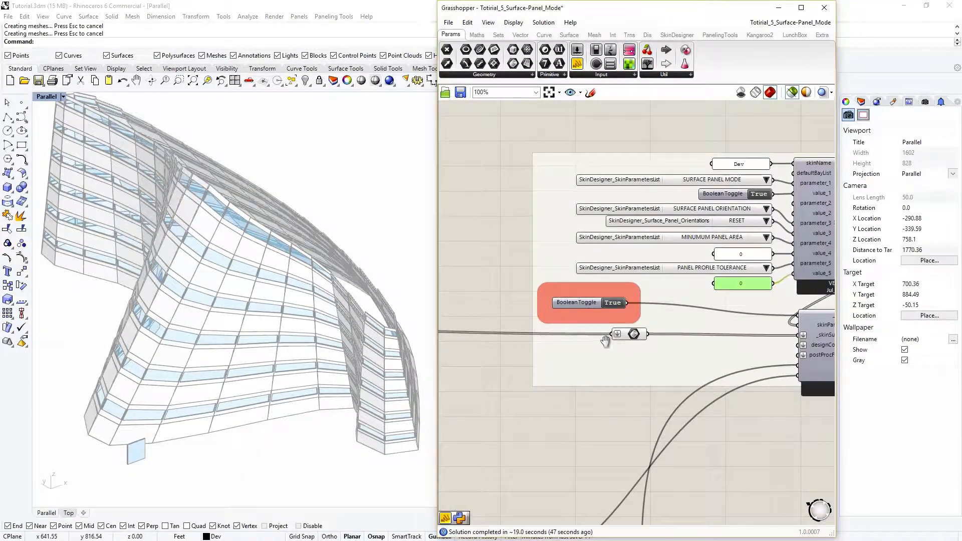
{"action": "scroll", "coordinate": [605, 340], "scroll_direction": "up", "scroll_amount": 1}
{"action": "scroll", "coordinate": [597, 345], "scroll_direction": "up", "scroll_amount": 2}
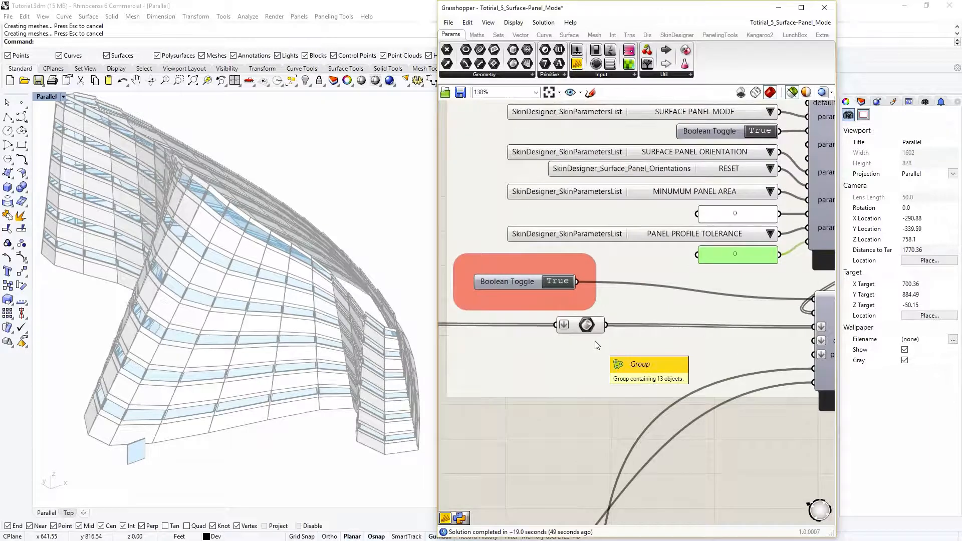
{"action": "right_click_drag", "start_coordinate": [596, 344], "coordinate": [656, 373]}
{"action": "scroll", "coordinate": [666, 370], "scroll_direction": "down", "scroll_amount": 1}
{"action": "scroll", "coordinate": [715, 316], "scroll_direction": "down", "scroll_amount": 1}
{"action": "right_click_drag", "start_coordinate": [702, 295], "coordinate": [590, 361]}
{"action": "scroll", "coordinate": [676, 284], "scroll_direction": "up", "scroll_amount": 4}
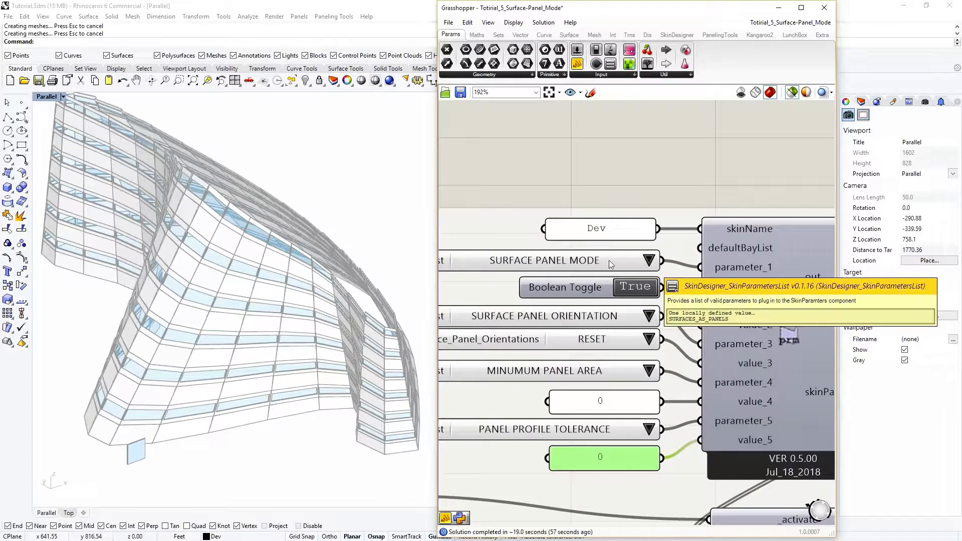
{"action": "right_click_drag", "start_coordinate": [650, 271], "coordinate": [726, 273]}
{"action": "scroll", "coordinate": [727, 272], "scroll_direction": "down", "scroll_amount": 1}
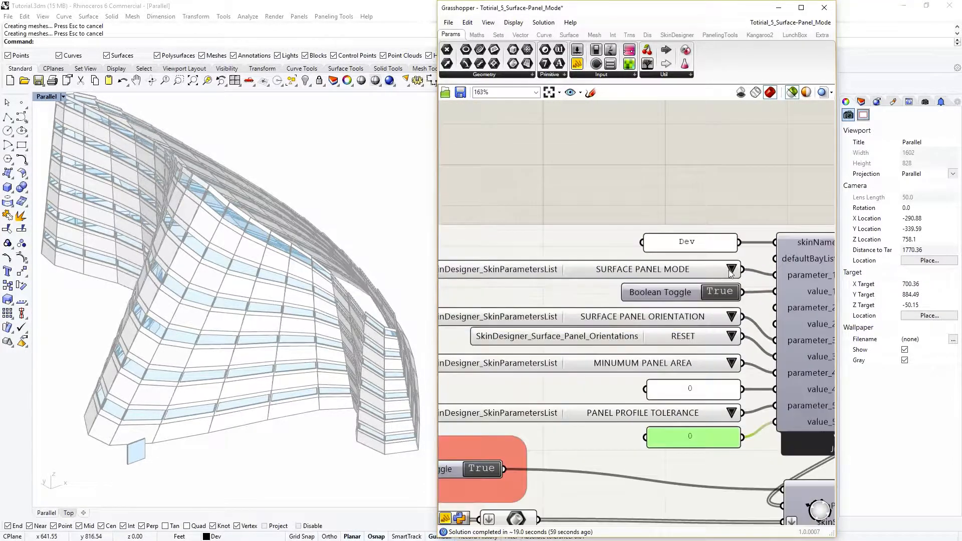
{"action": "left_click", "coordinate": [730, 272]}
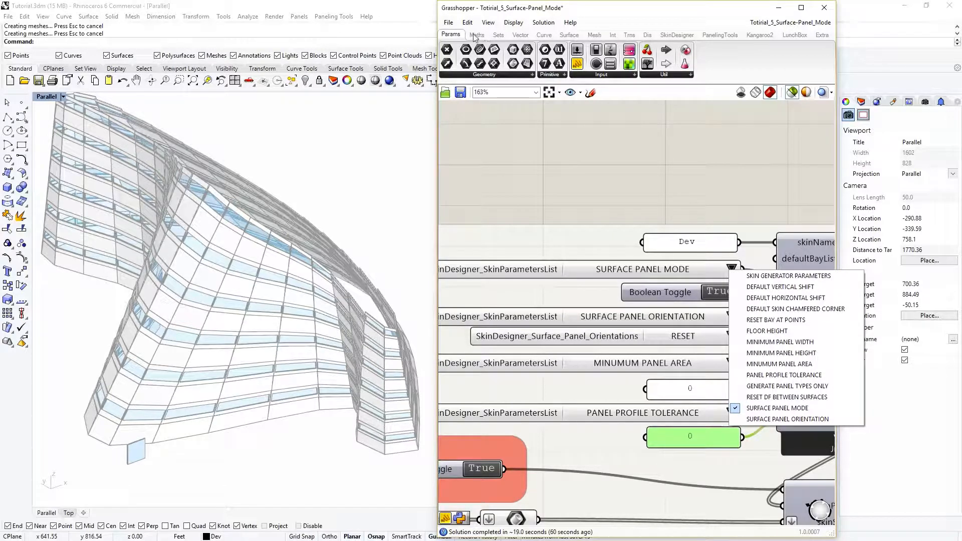
- Widen the Grasshopper window and find the SkinParametersList component among the SkinDesigner construction components
{"action": "left_click", "coordinate": [793, 35]}
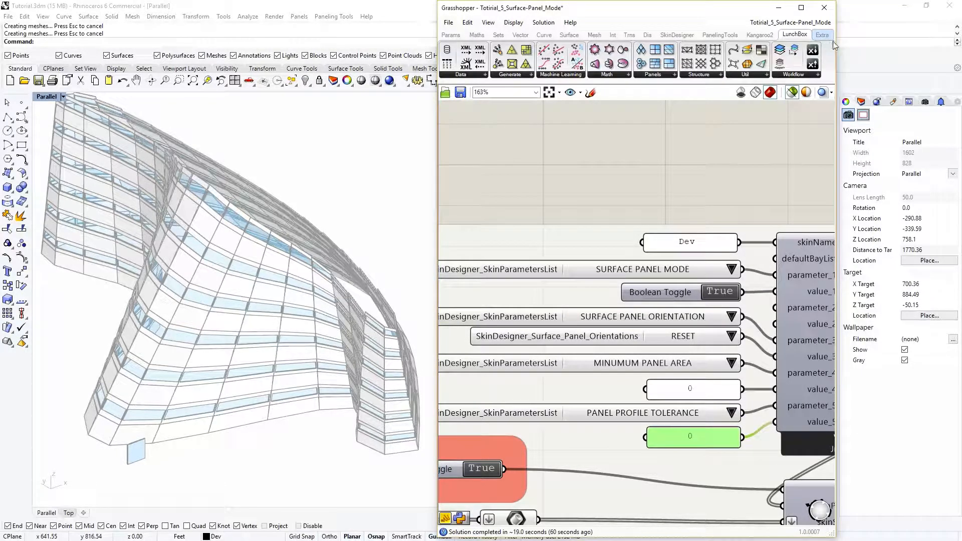
{"action": "left_click_drag", "start_coordinate": [834, 41], "coordinate": [866, 46]}
{"action": "left_click", "coordinate": [707, 34]}
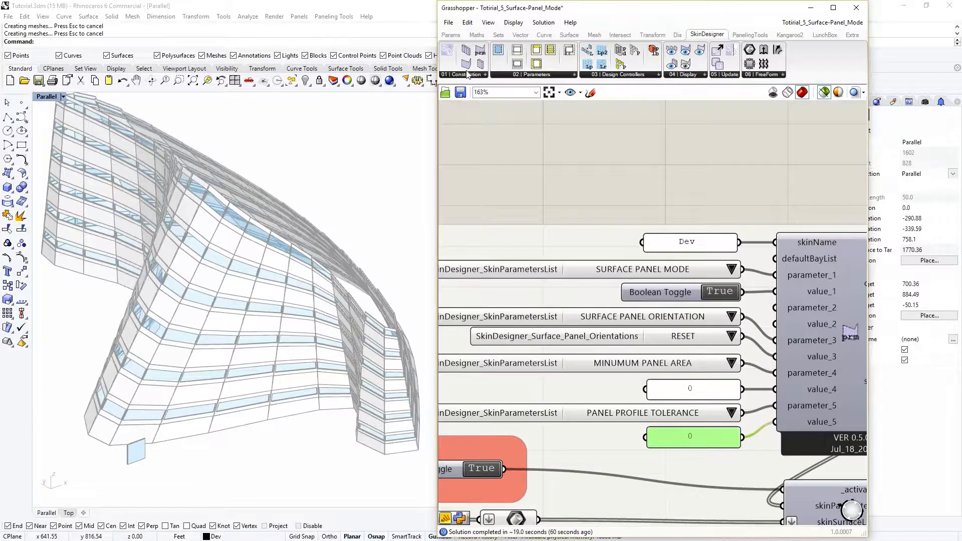
{"action": "left_click", "coordinate": [467, 74]}
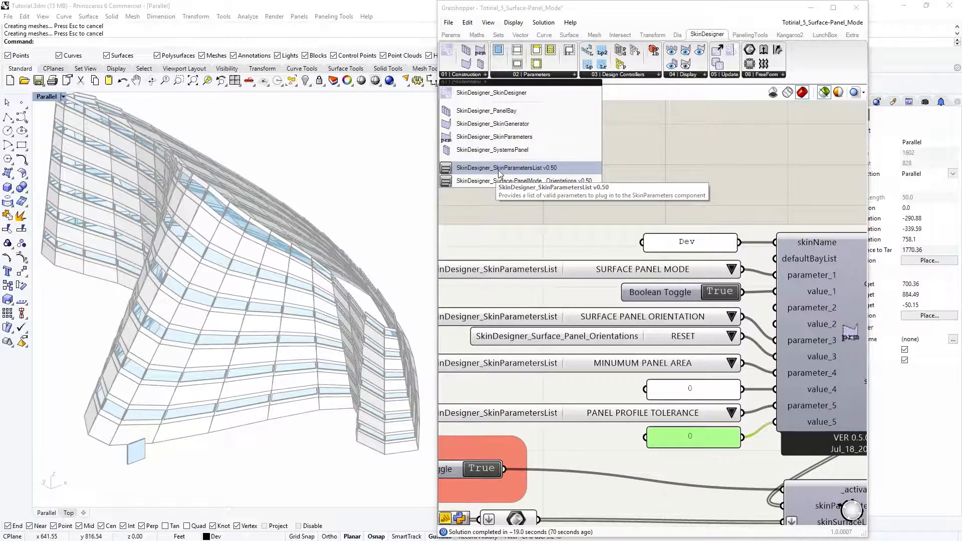
{"action": "left_click", "coordinate": [613, 219]}
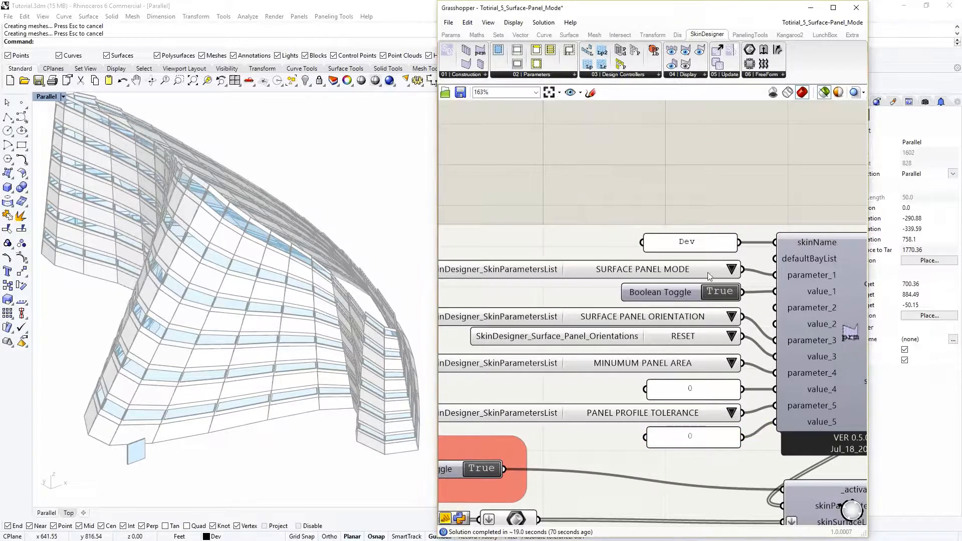
- Select the Boolean toggle of Surface Panel Mode and examine the Surface Panel Orientation parameter with its RESET option
{"action": "scroll", "coordinate": [709, 276], "scroll_direction": "down", "scroll_amount": 2}
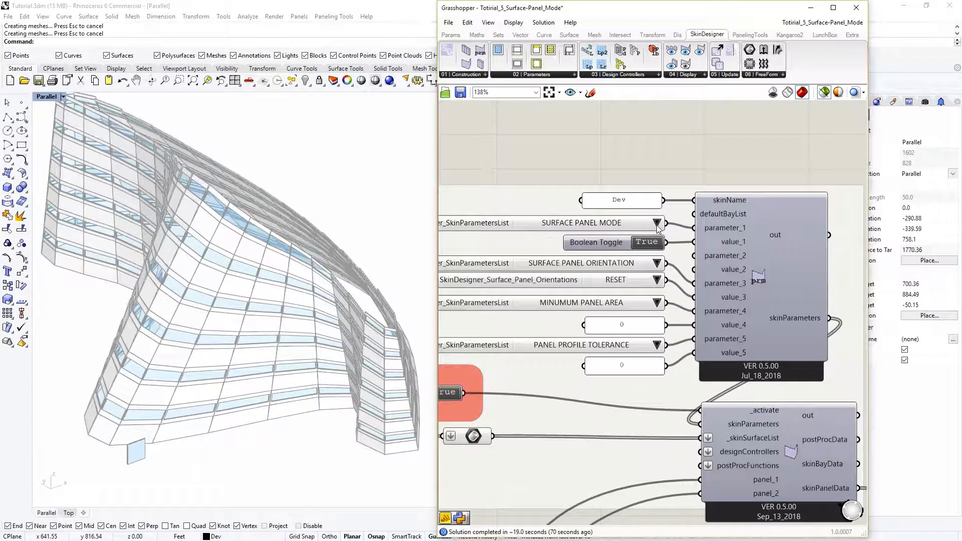
{"action": "left_click", "coordinate": [656, 224]}
{"action": "left_click", "coordinate": [654, 243]}
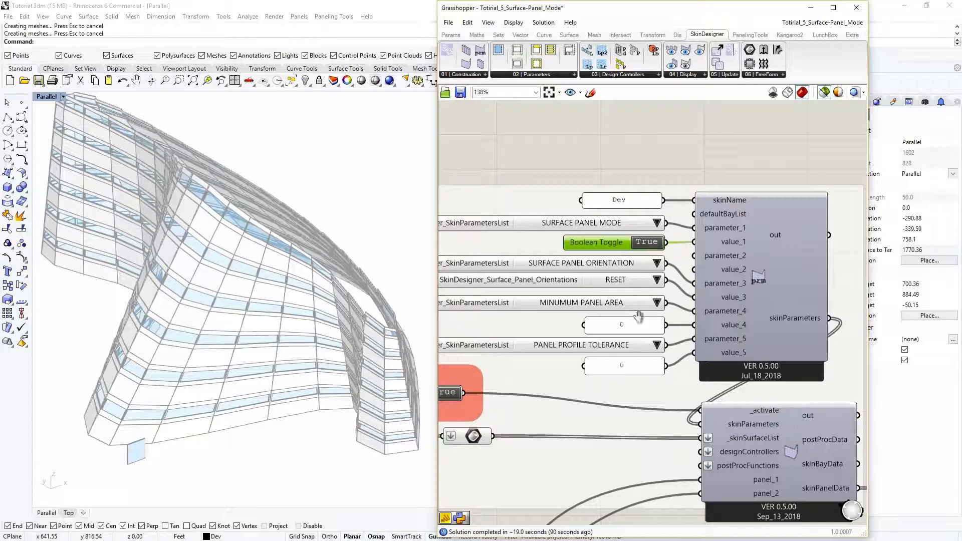
{"action": "right_click_drag", "start_coordinate": [634, 313], "coordinate": [644, 307]}
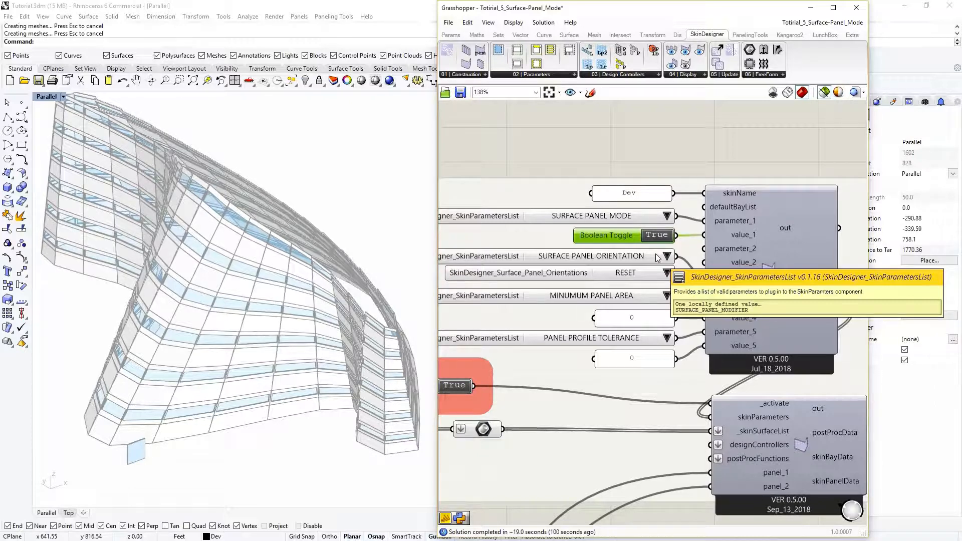
{"action": "right_click_drag", "start_coordinate": [656, 267], "coordinate": [701, 266]}
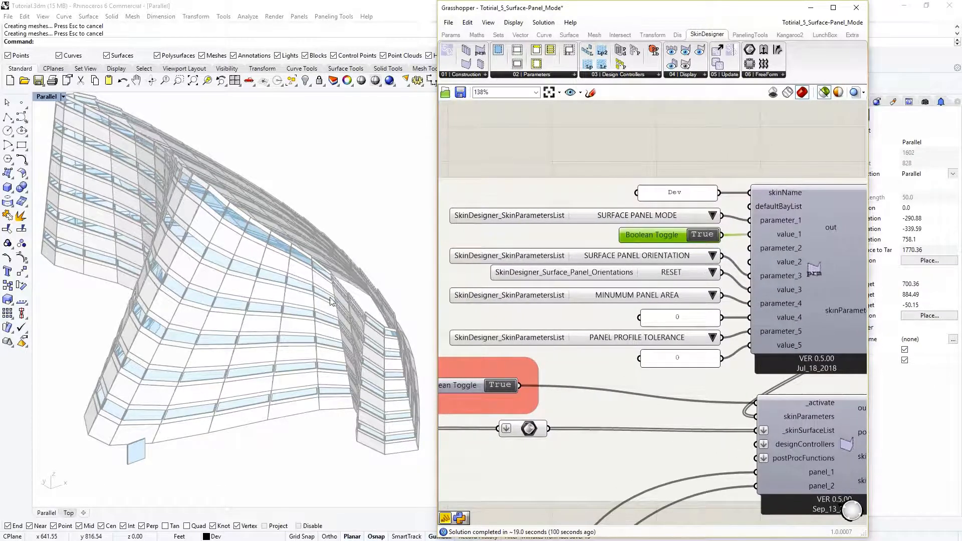
- Select the component with inputs A and B fed by ToSkinGenerator and inspect its previewed surfaces on the facade
{"action": "right_click_drag", "start_coordinate": [304, 310], "coordinate": [323, 299]}
{"action": "scroll", "coordinate": [568, 307], "scroll_direction": "down", "scroll_amount": 5}
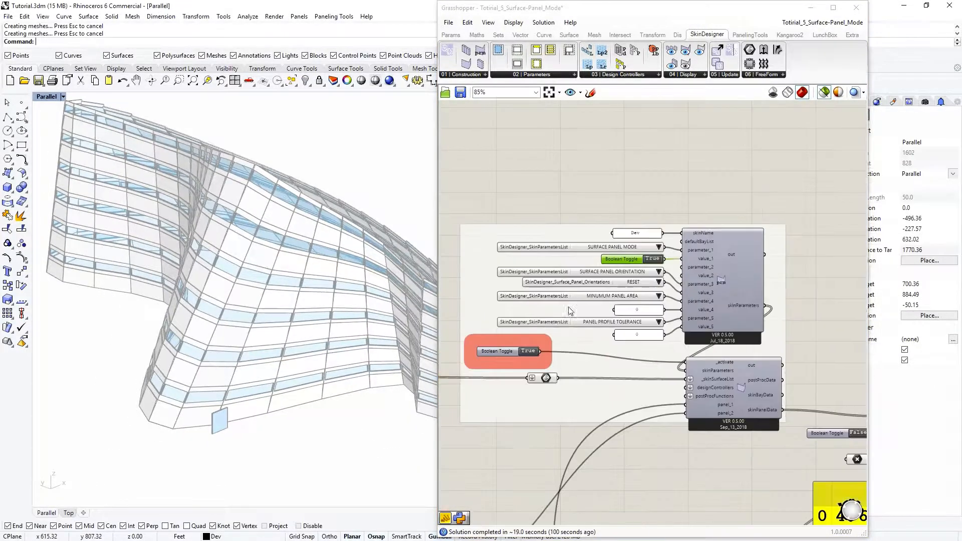
{"action": "right_click_drag", "start_coordinate": [647, 317], "coordinate": [797, 297]}
{"action": "right_click_drag", "start_coordinate": [557, 332], "coordinate": [529, 330]}
{"action": "scroll", "coordinate": [603, 336], "scroll_direction": "up", "scroll_amount": 6}
{"action": "scroll", "coordinate": [608, 327], "scroll_direction": "down", "scroll_amount": 3}
{"action": "left_click", "coordinate": [600, 337]}
{"action": "scroll", "coordinate": [389, 296], "scroll_direction": "down", "scroll_amount": 8}
{"action": "right_click_drag", "start_coordinate": [389, 308], "coordinate": [339, 292], "text": "shift"}
{"action": "scroll", "coordinate": [361, 300], "scroll_direction": "up", "scroll_amount": 8}
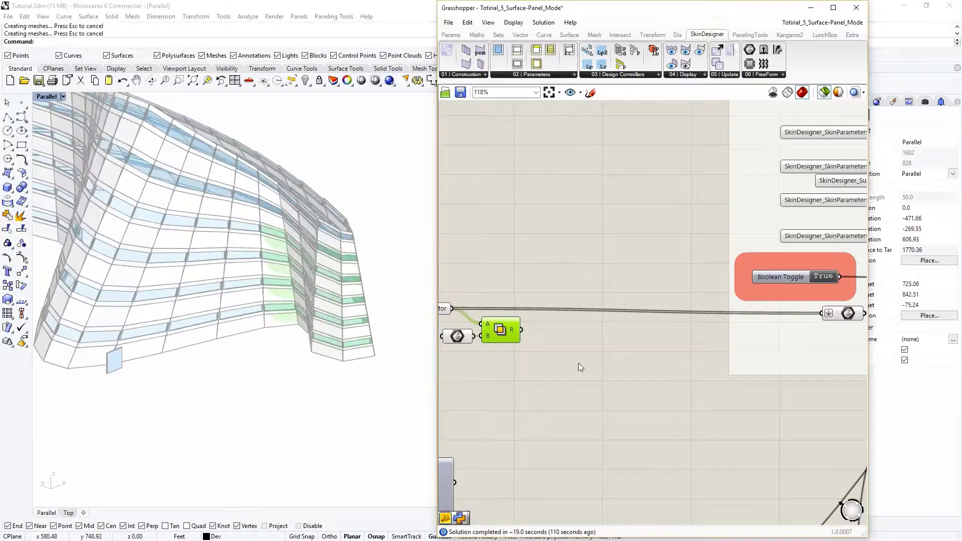
- Feed the R output of the component with inputs A and B into the Brep parameter that supplies the skin generator
{"action": "right_click_drag", "start_coordinate": [526, 349], "coordinate": [505, 365]}
{"action": "left_click_drag", "start_coordinate": [500, 345], "coordinate": [799, 331]}
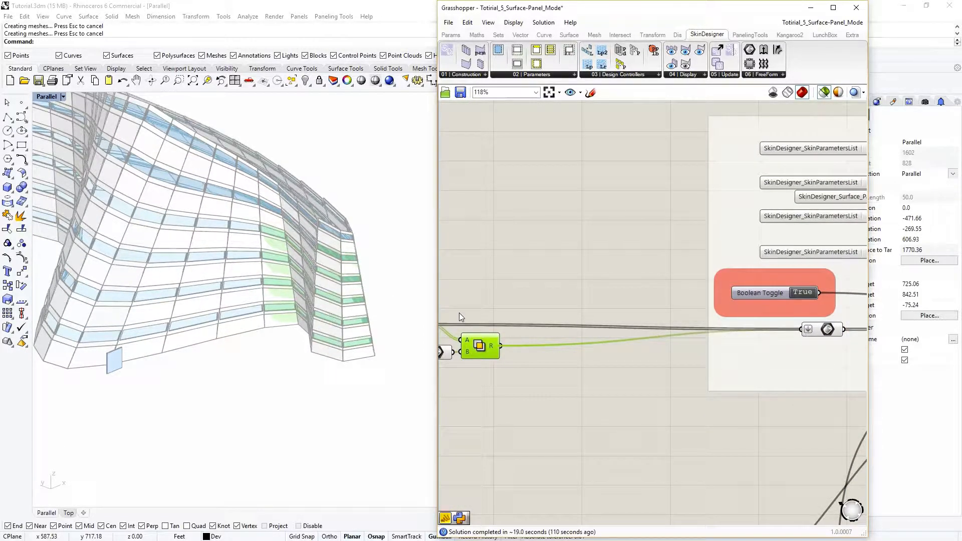
{"action": "left_click", "coordinate": [370, 352]}
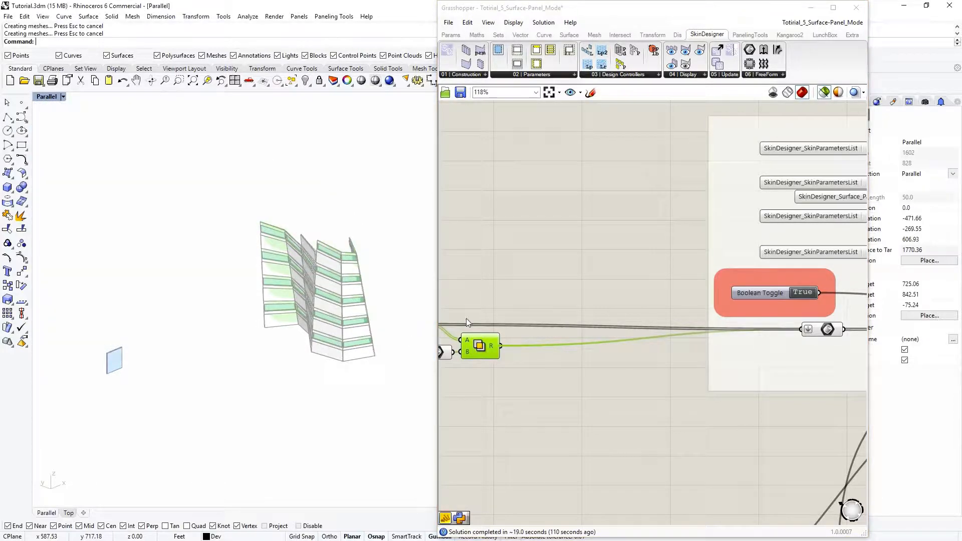
{"action": "scroll", "coordinate": [611, 372], "scroll_direction": "down", "scroll_amount": 5}
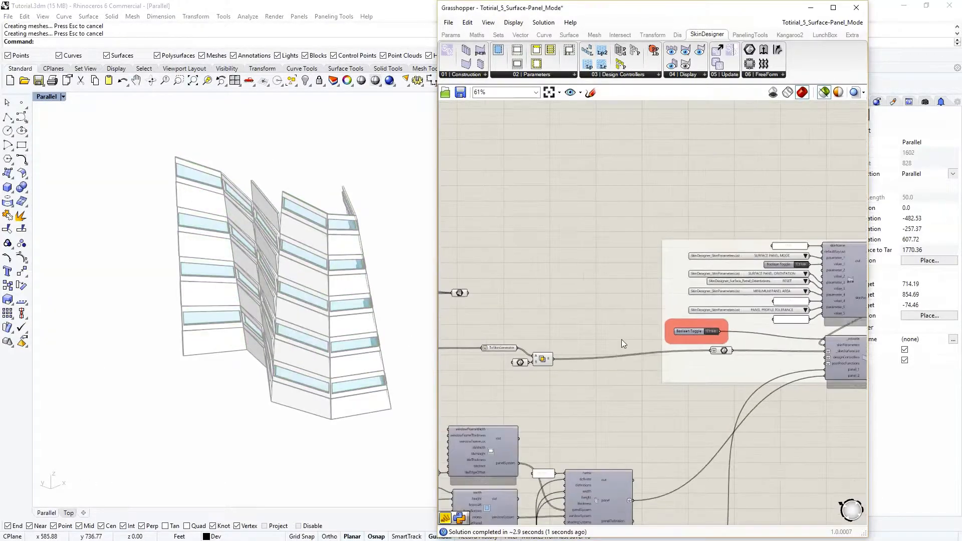
- Feed ToSkinGenerator with the Random Seed panels and then with the triangular panels instead, examining the facade generated on the model
{"action": "scroll", "coordinate": [533, 329], "scroll_direction": "up", "scroll_amount": 4}
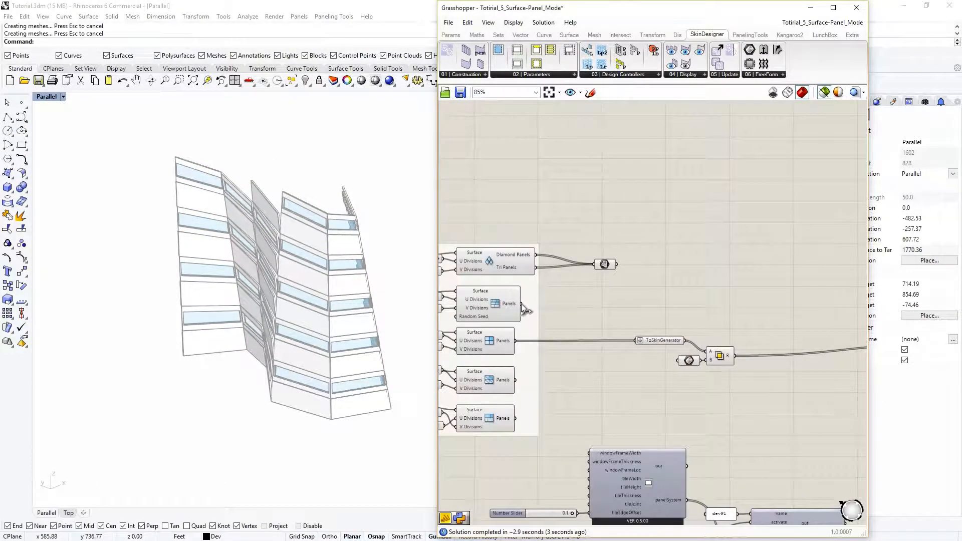
{"action": "left_click_drag", "start_coordinate": [622, 338], "coordinate": [633, 340], "text": "shift"}
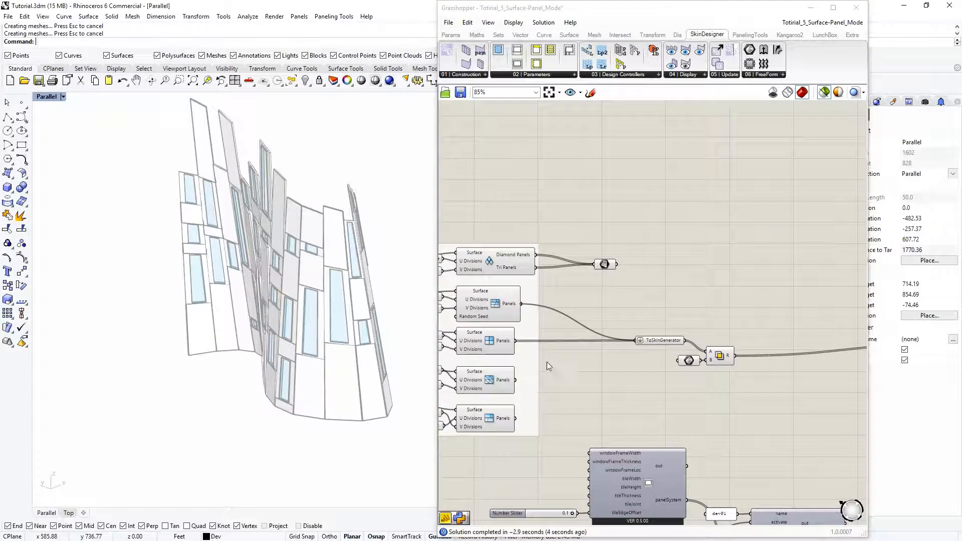
{"action": "left_click_drag", "start_coordinate": [515, 380], "coordinate": [636, 341], "text": "shift"}
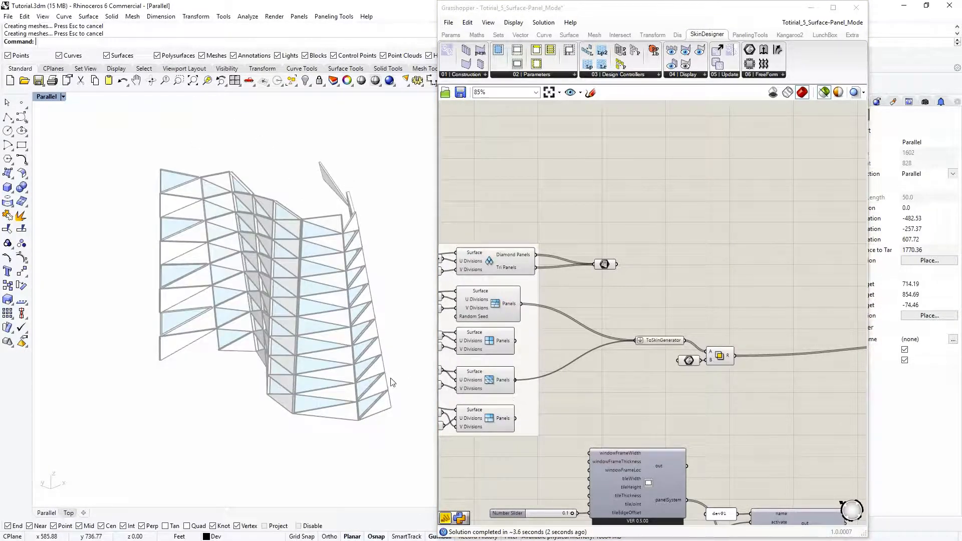
{"action": "scroll", "coordinate": [330, 356], "scroll_direction": "up", "scroll_amount": 3}
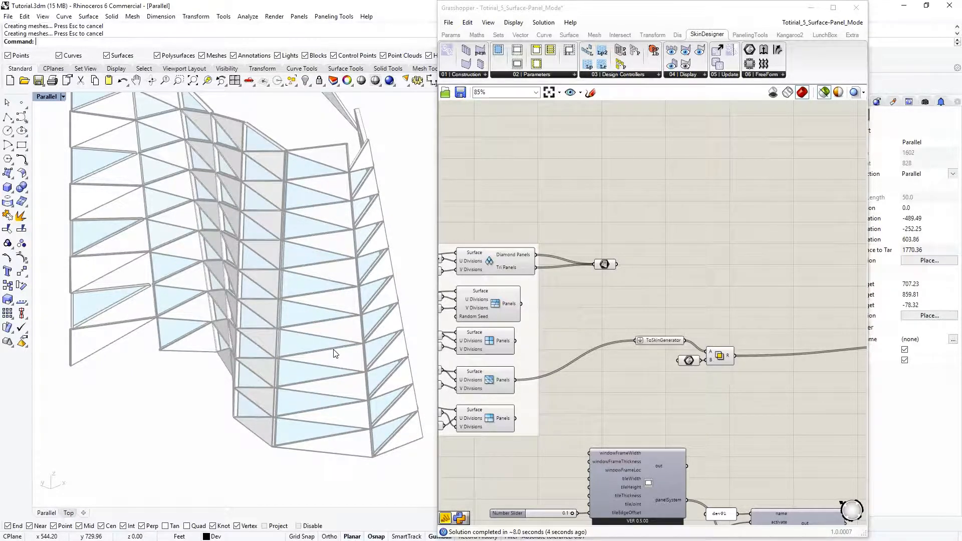
{"action": "scroll", "coordinate": [335, 353], "scroll_direction": "up", "scroll_amount": 1}
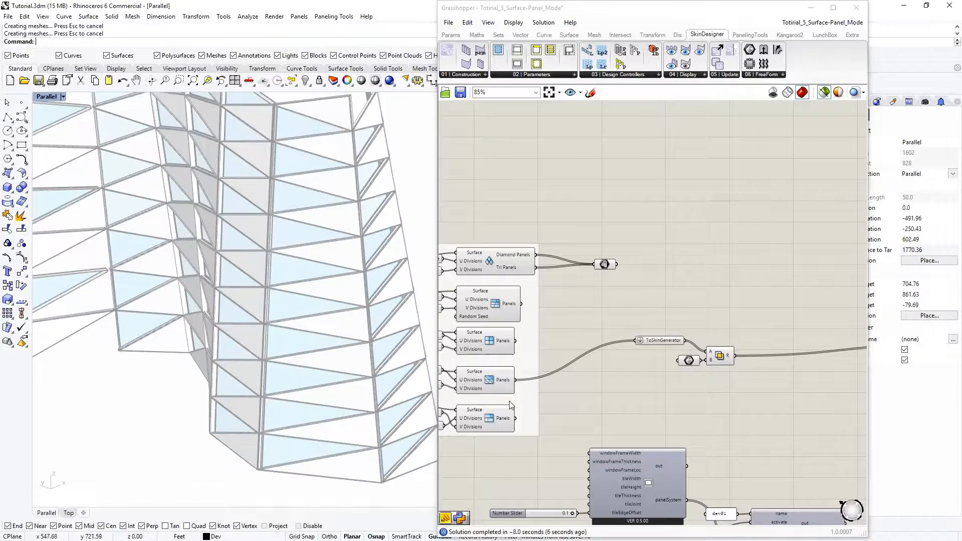
{"action": "scroll", "coordinate": [327, 338], "scroll_direction": "down", "scroll_amount": 1}
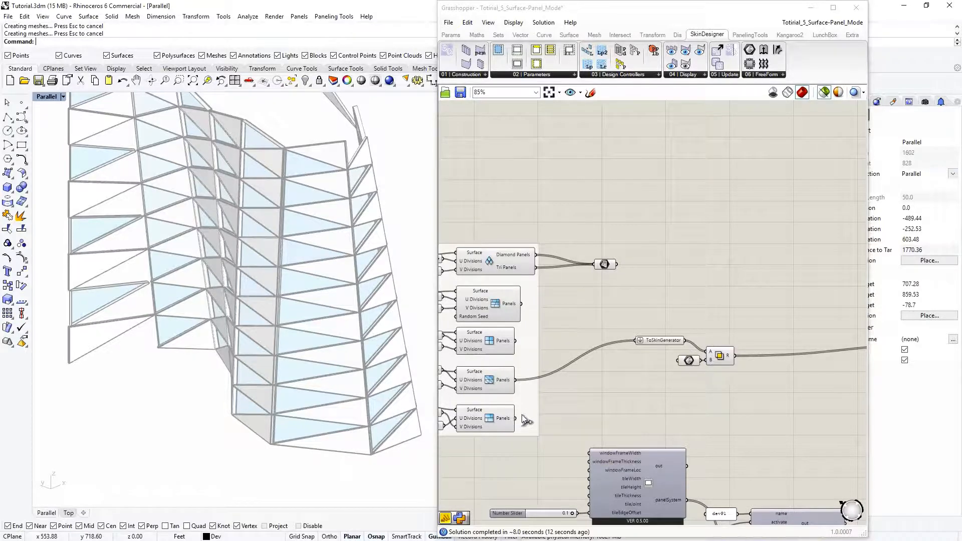
- Replace ToSkinGenerator's source with the staggered quad panels and inspect that panel component's U and V division inputs
{"action": "left_click_drag", "start_coordinate": [516, 417], "coordinate": [640, 343], "text": "shift"}
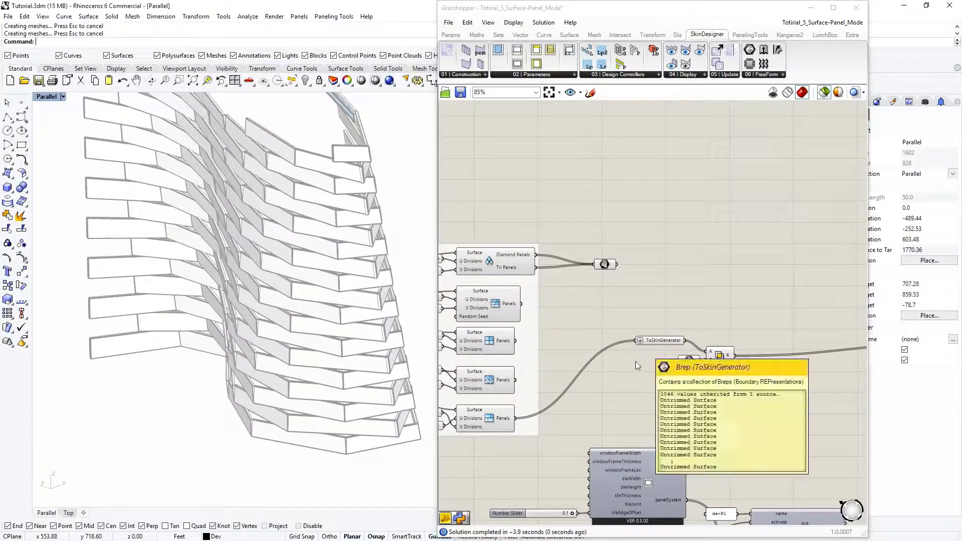
{"action": "right_click_drag", "start_coordinate": [482, 429], "coordinate": [534, 419]}
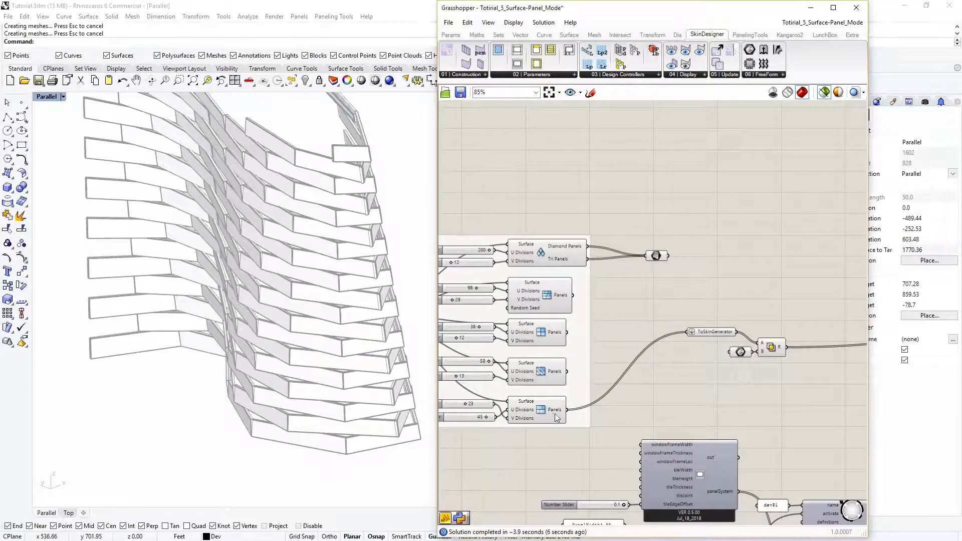
{"action": "right_click_drag", "start_coordinate": [594, 377], "coordinate": [490, 376]}
{"action": "scroll", "coordinate": [528, 370], "scroll_direction": "down", "scroll_amount": 2}
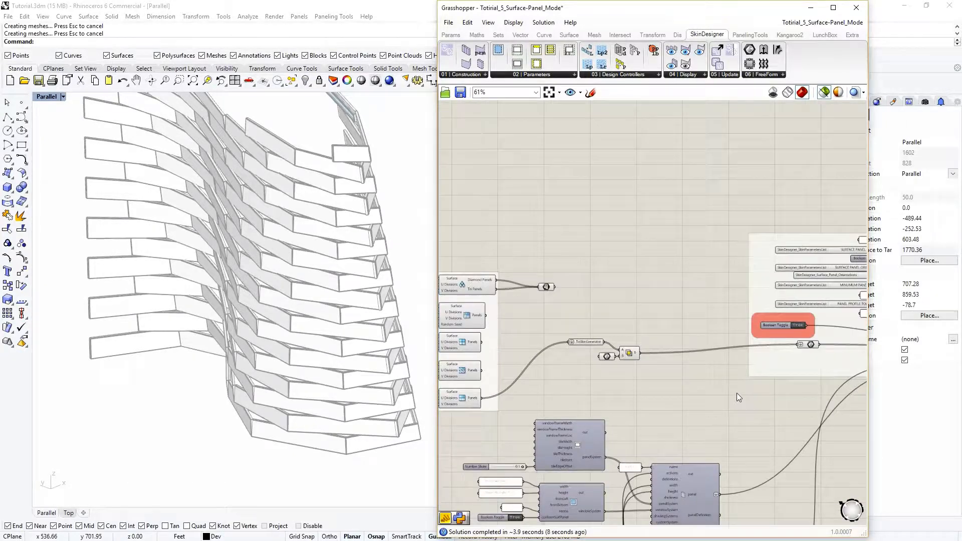
{"action": "right_click_drag", "start_coordinate": [738, 391], "coordinate": [709, 370]}
{"action": "right_click_drag", "start_coordinate": [465, 404], "coordinate": [539, 381]}
{"action": "scroll", "coordinate": [483, 380], "scroll_direction": "up", "scroll_amount": 2}
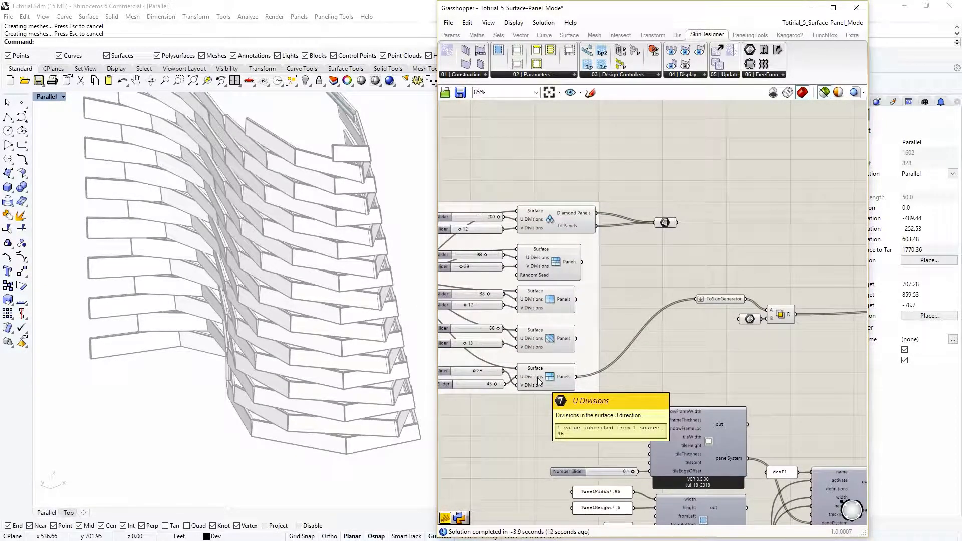
- Set the skin generator's red-highlighted Boolean toggle to False and select the Brep parameter below it to preview the source surfaces
{"action": "scroll", "coordinate": [537, 377], "scroll_direction": "down", "scroll_amount": 3}
{"action": "right_click_drag", "start_coordinate": [832, 320], "coordinate": [755, 332]}
{"action": "scroll", "coordinate": [753, 329], "scroll_direction": "up", "scroll_amount": 2}
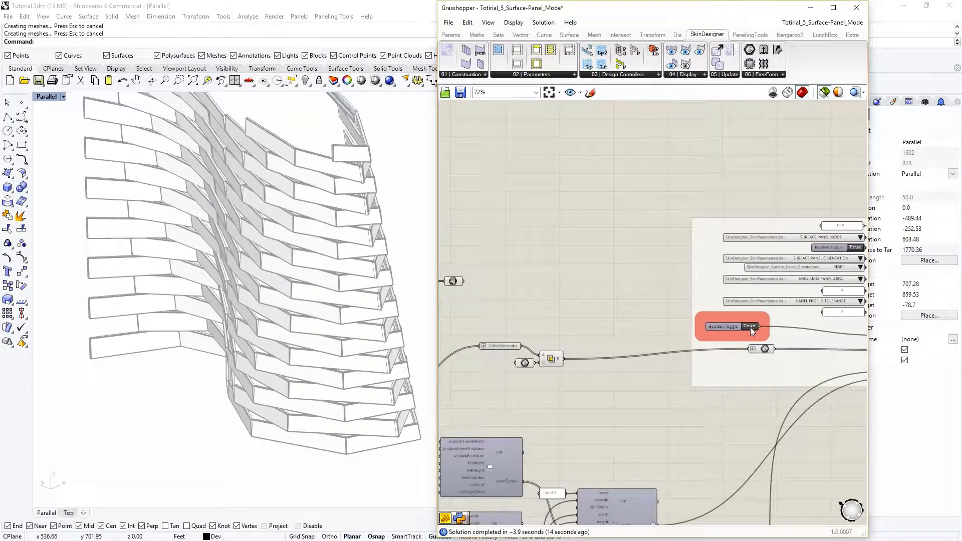
{"action": "left_click", "coordinate": [749, 326]}
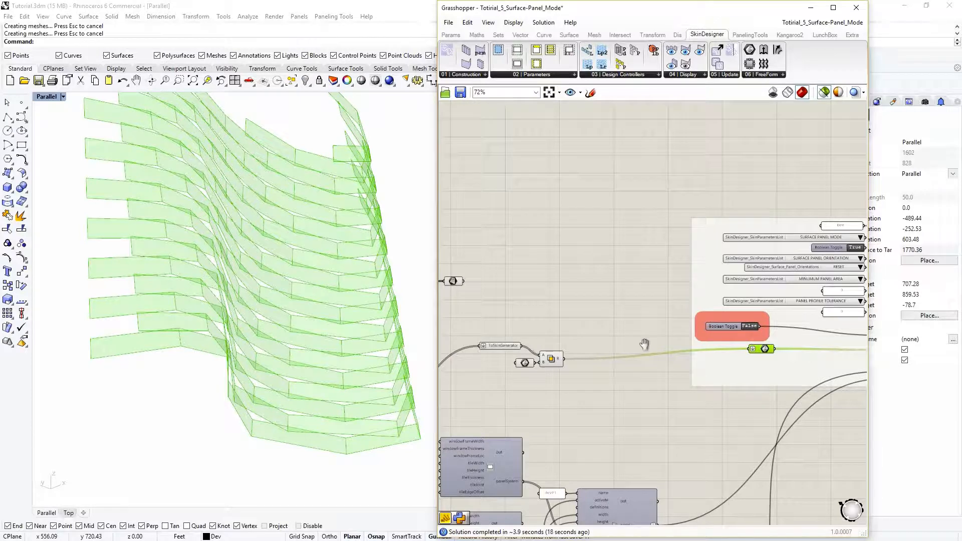
- Add a List Item component below the component with inputs A and B and connect that component's R output to its L input
{"action": "right_click_drag", "start_coordinate": [644, 344], "coordinate": [760, 339]}
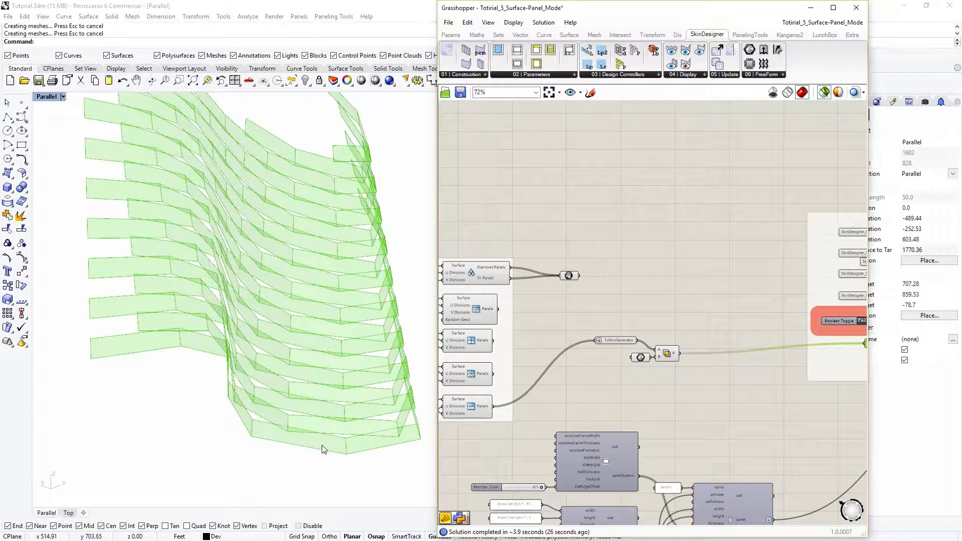
{"action": "scroll", "coordinate": [688, 357], "scroll_direction": "up", "scroll_amount": 3}
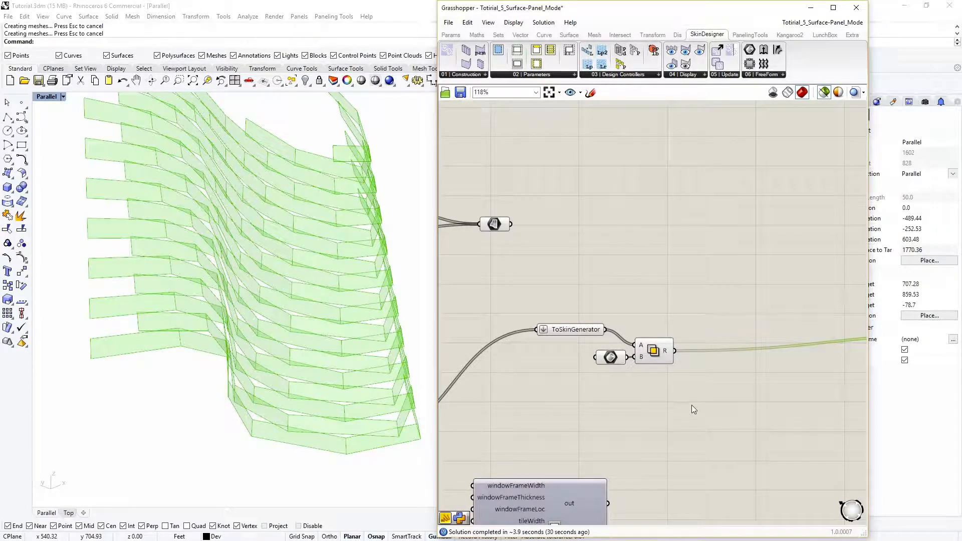
{"action": "double_click", "coordinate": [675, 404]}
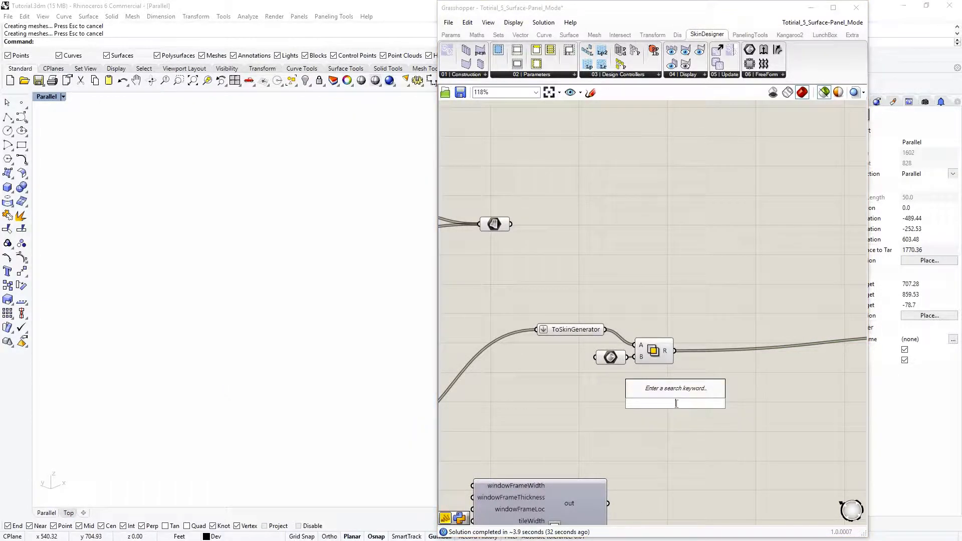
{"action": "type", "text": "item"}
{"action": "key", "text": "Return"}
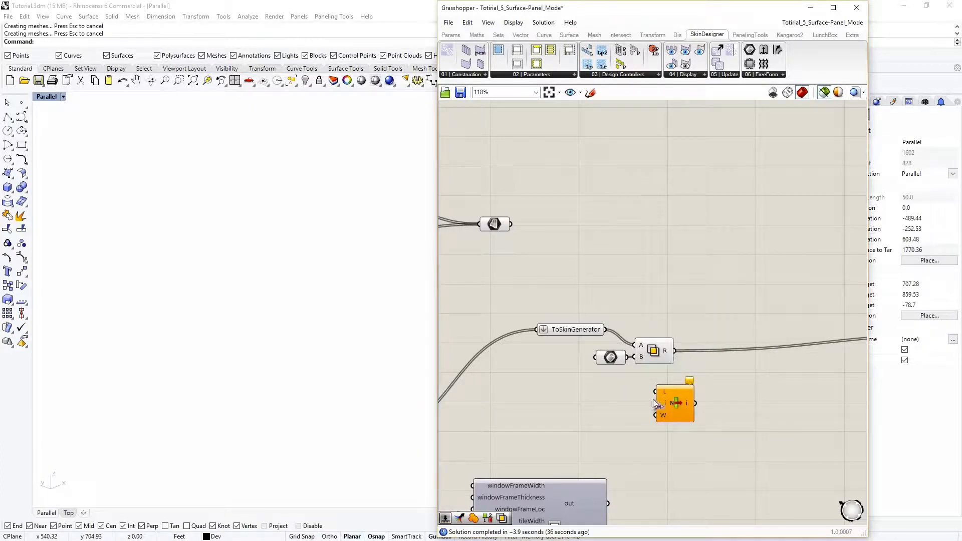
{"action": "left_click_drag", "start_coordinate": [674, 351], "coordinate": [655, 391]}
{"action": "double_click", "coordinate": [587, 428]}
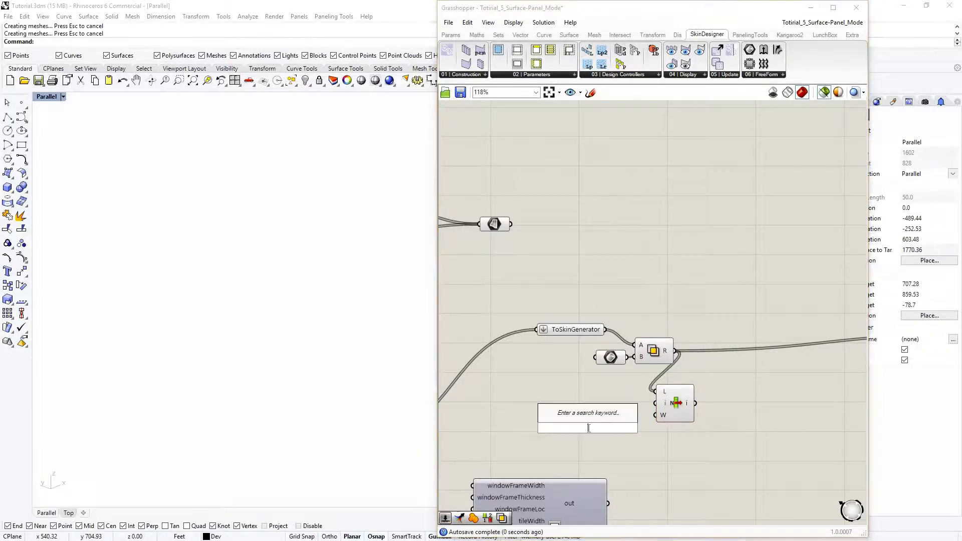
{"action": "type", "text": "<4"}
{"action": "key", "text": "Return"}
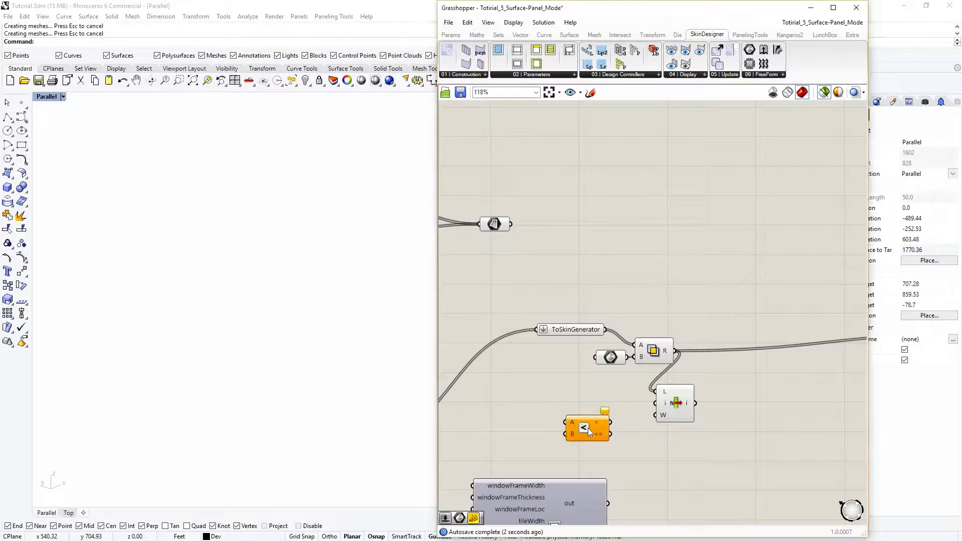
{"action": "key", "text": "Delete"}
- Add an integer number slider starting at 1 and connect it to the List Item component's index input
{"action": "double_click", "coordinate": [580, 413]}
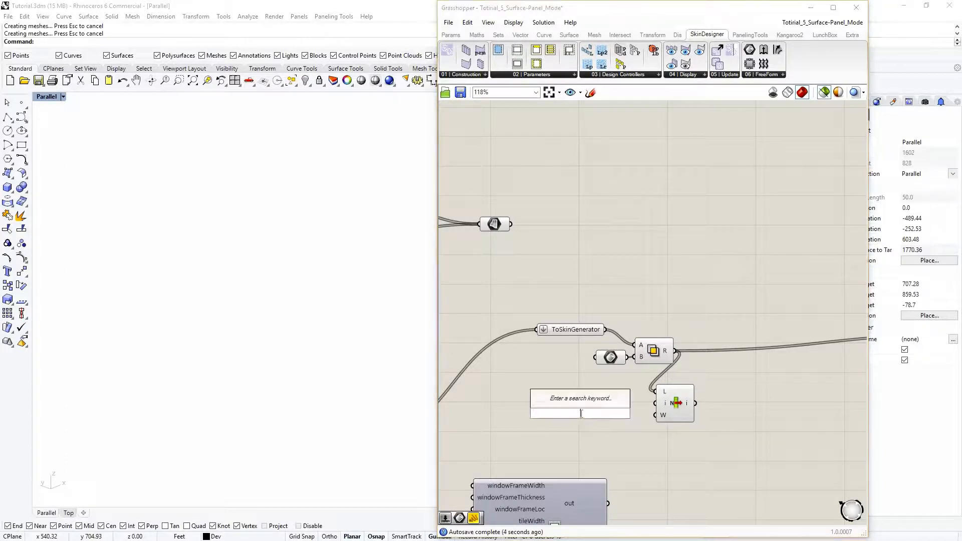
{"action": "type", "text": "1"}
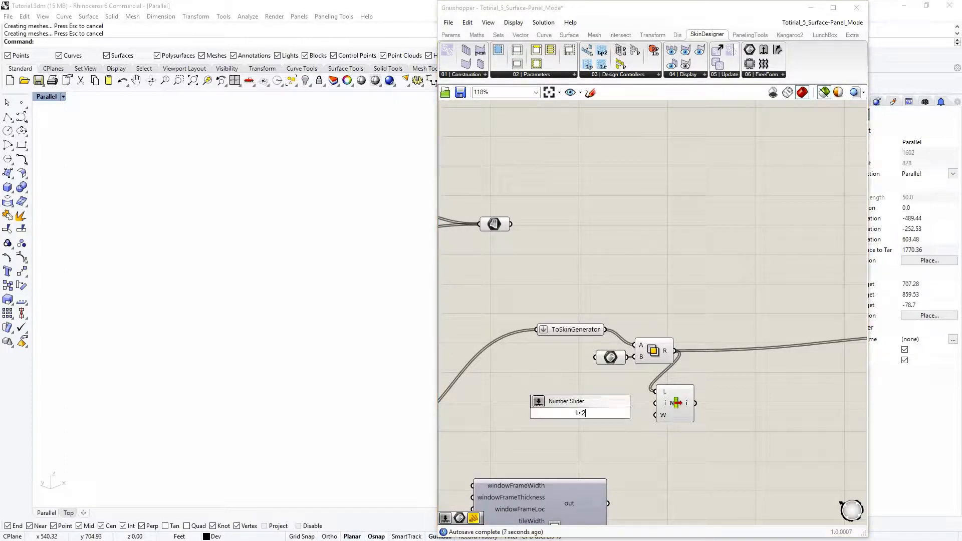
{"action": "type", "text": "<2"}
{"action": "key", "text": "Return"}
{"action": "scroll", "coordinate": [606, 415], "scroll_direction": "up", "scroll_amount": 3}
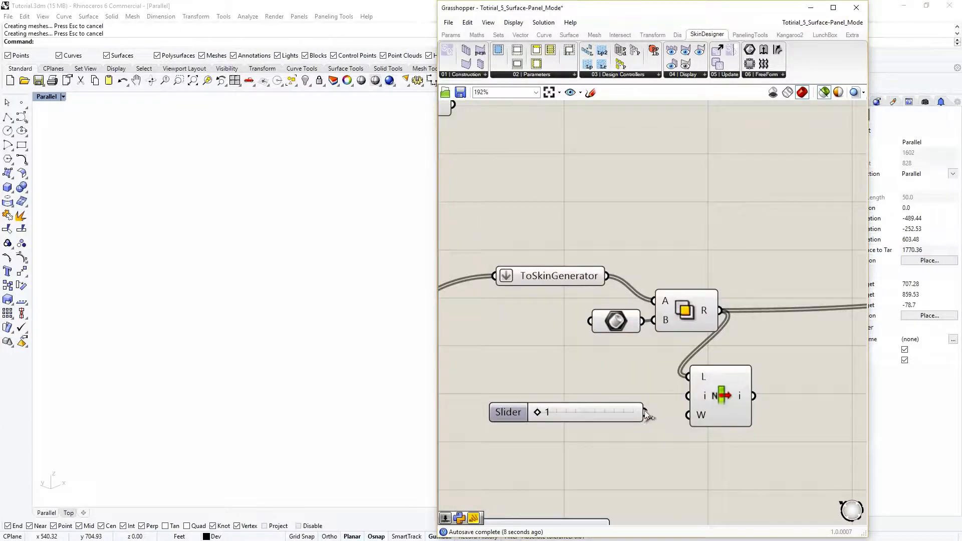
{"action": "left_click_drag", "start_coordinate": [646, 414], "coordinate": [689, 395]}
- Preview the List Item panel together with all source surfaces while moving the Index slider to 6 and on to 9
{"action": "left_click", "coordinate": [737, 401]}
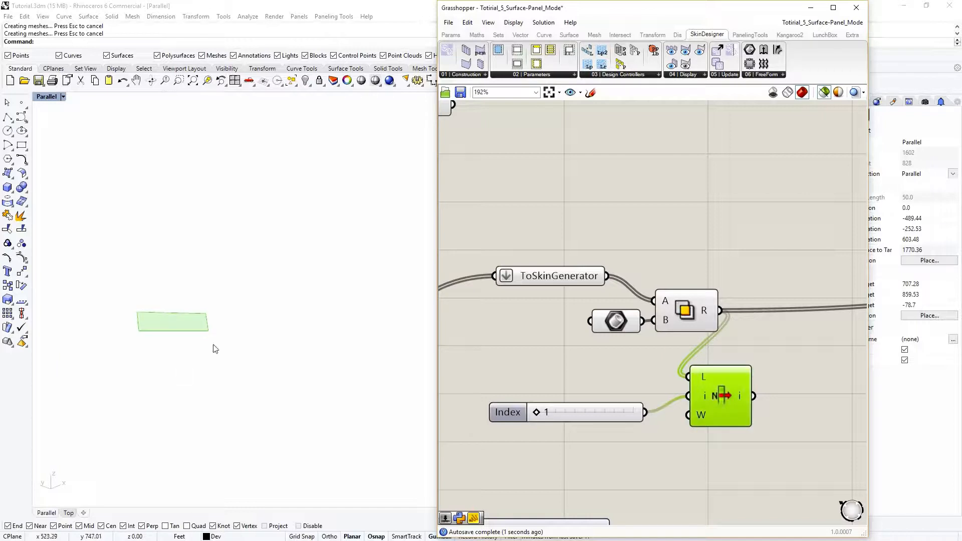
{"action": "right_click_drag", "start_coordinate": [214, 349], "coordinate": [236, 358], "text": "shift"}
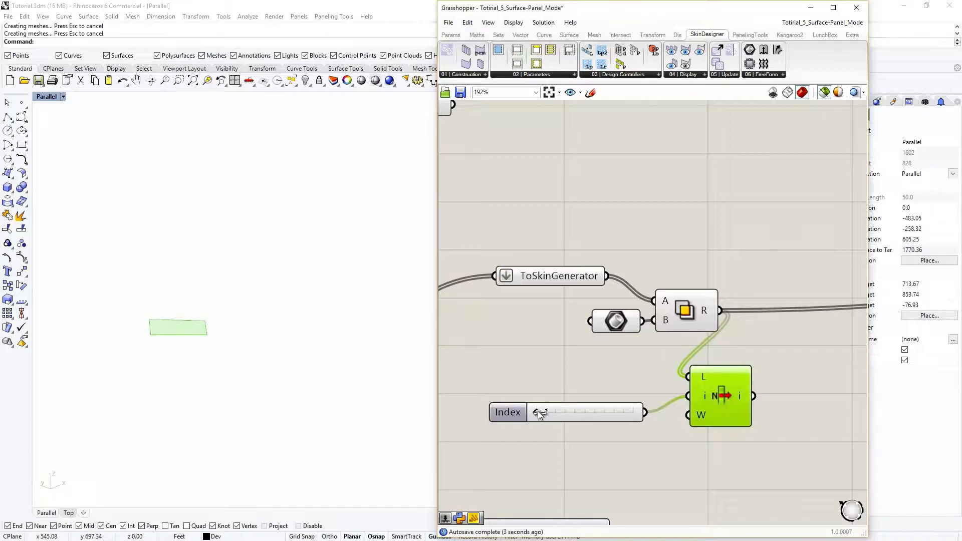
{"action": "left_click_drag", "start_coordinate": [537, 411], "coordinate": [562, 414]}
{"action": "left_click", "coordinate": [684, 312], "text": "shift"}
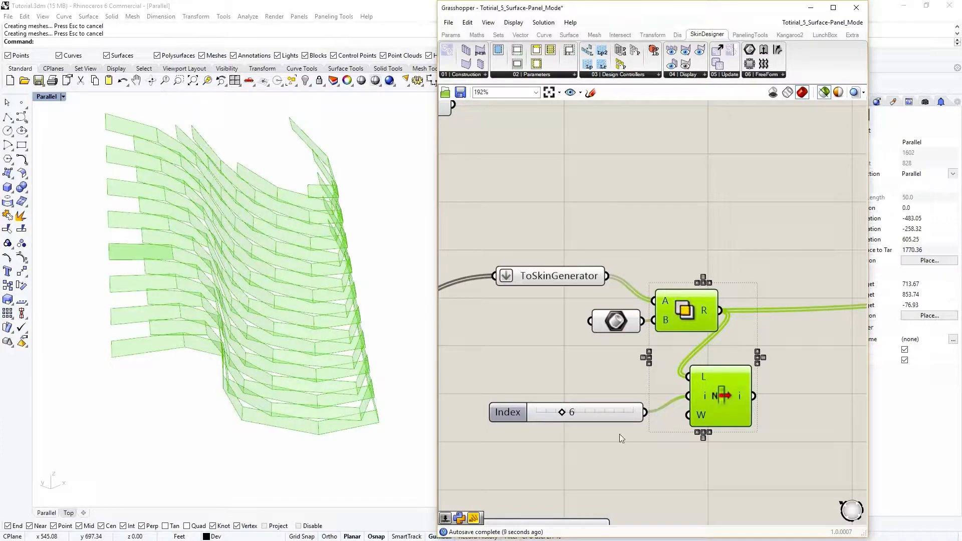
{"action": "left_click_drag", "start_coordinate": [563, 411], "coordinate": [578, 425]}
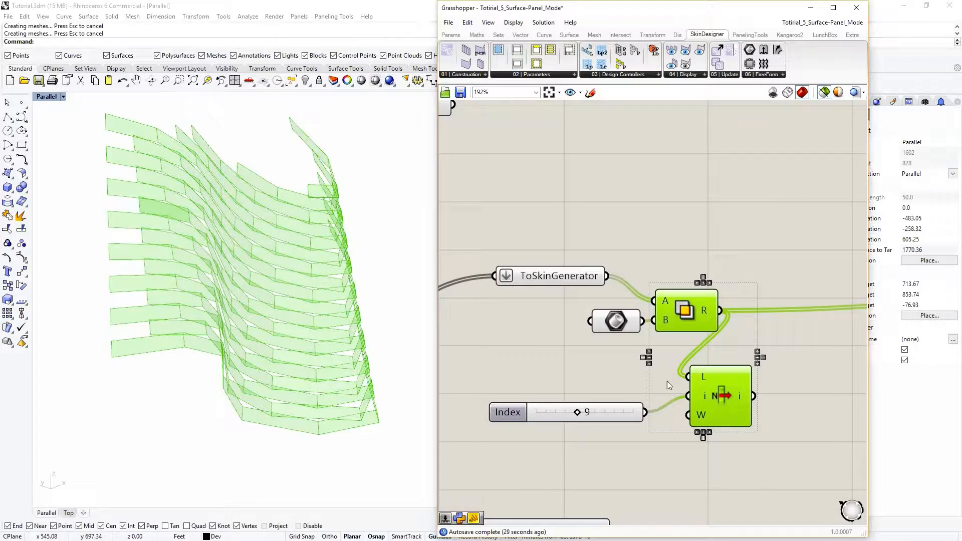
- Switch ToSkinGenerator's source to the Random Seed panels and move the Index slider to 17 to examine their panel order
{"action": "scroll", "coordinate": [666, 381], "scroll_direction": "down", "scroll_amount": 5}
{"action": "scroll", "coordinate": [566, 336], "scroll_direction": "up", "scroll_amount": 2}
{"action": "right_click_drag", "start_coordinate": [504, 326], "coordinate": [546, 305]}
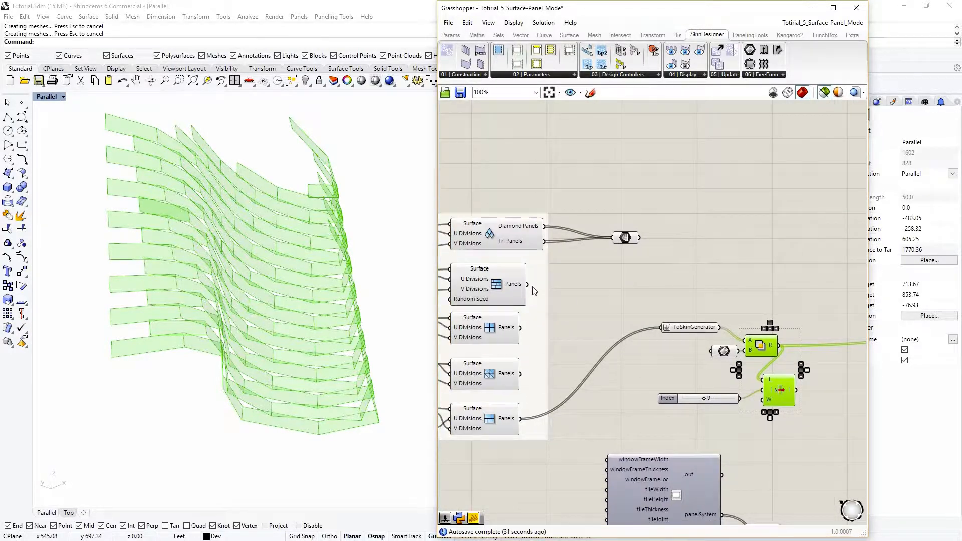
{"action": "left_click_drag", "start_coordinate": [526, 284], "coordinate": [661, 328]}
{"action": "scroll", "coordinate": [747, 418], "scroll_direction": "up", "scroll_amount": 2}
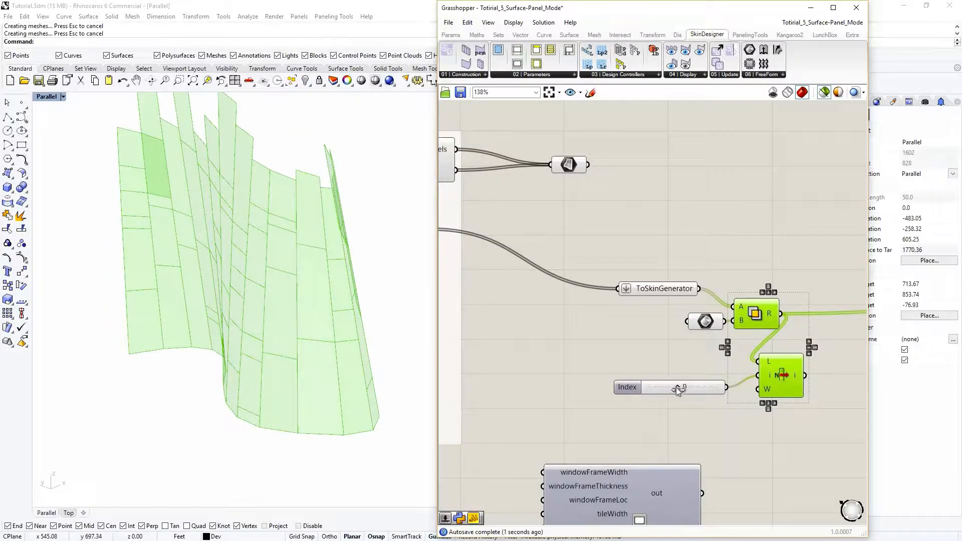
{"action": "left_click_drag", "start_coordinate": [676, 386], "coordinate": [707, 385]}
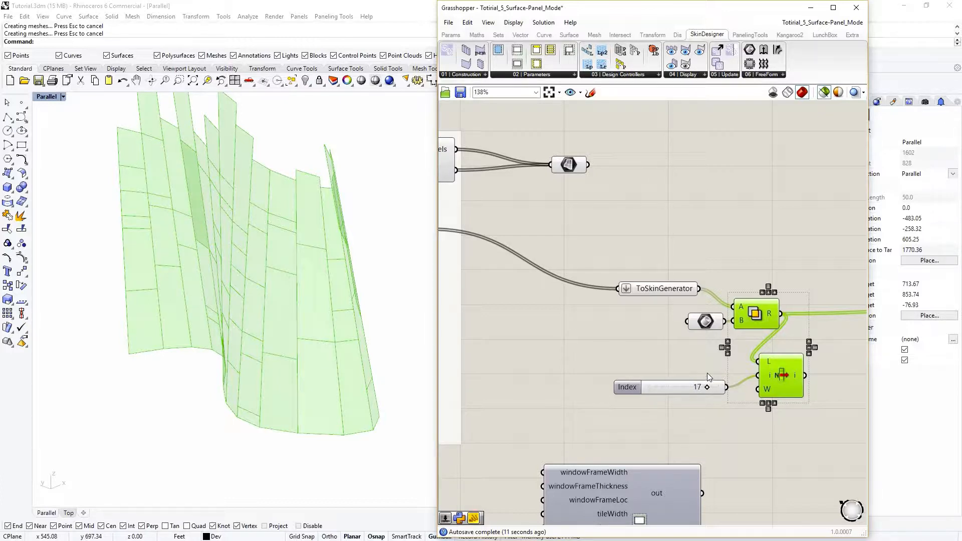
- Reconnect the staggered quad panels as ToSkinGenerator's only source and set the Index slider to 1
{"action": "scroll", "coordinate": [707, 373], "scroll_direction": "down", "scroll_amount": 3}
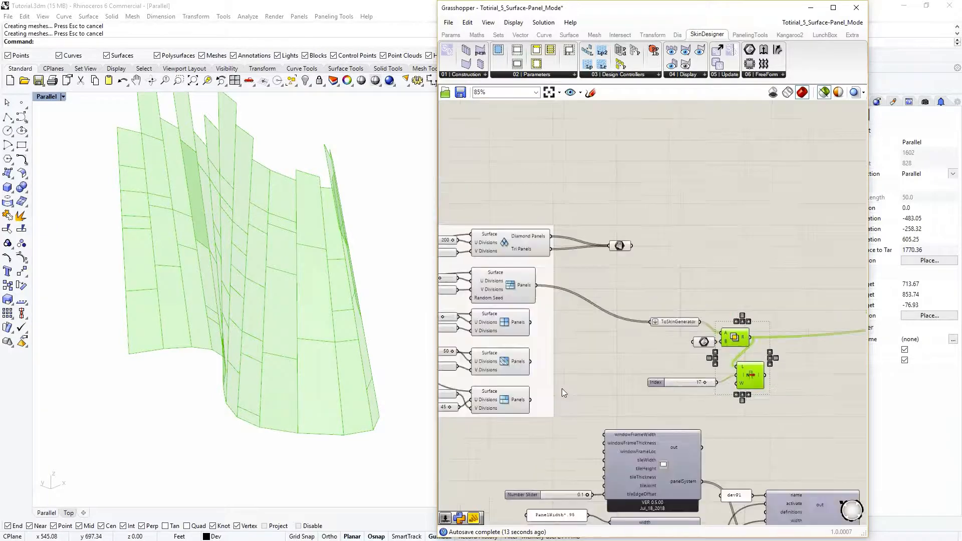
{"action": "left_click", "coordinate": [498, 406]}
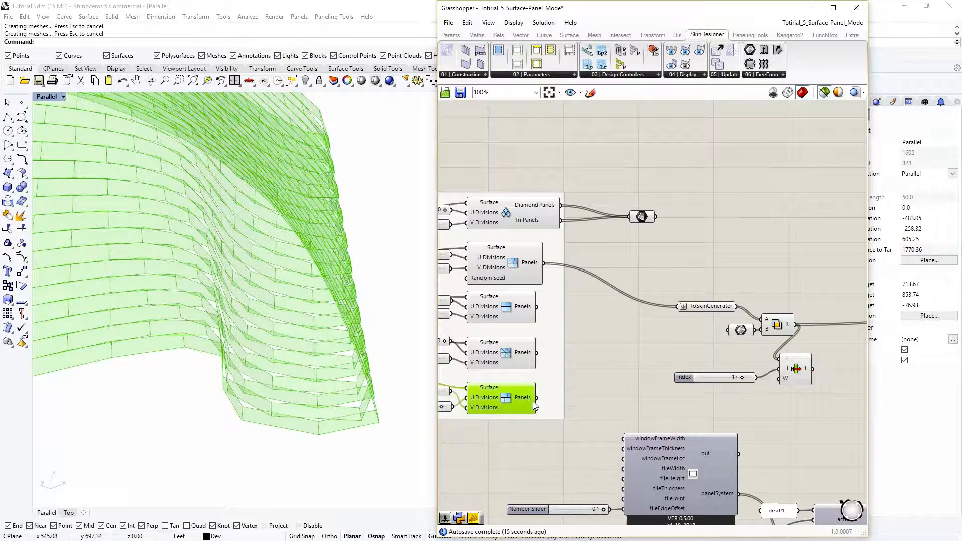
{"action": "left_click_drag", "start_coordinate": [538, 400], "coordinate": [679, 306]}
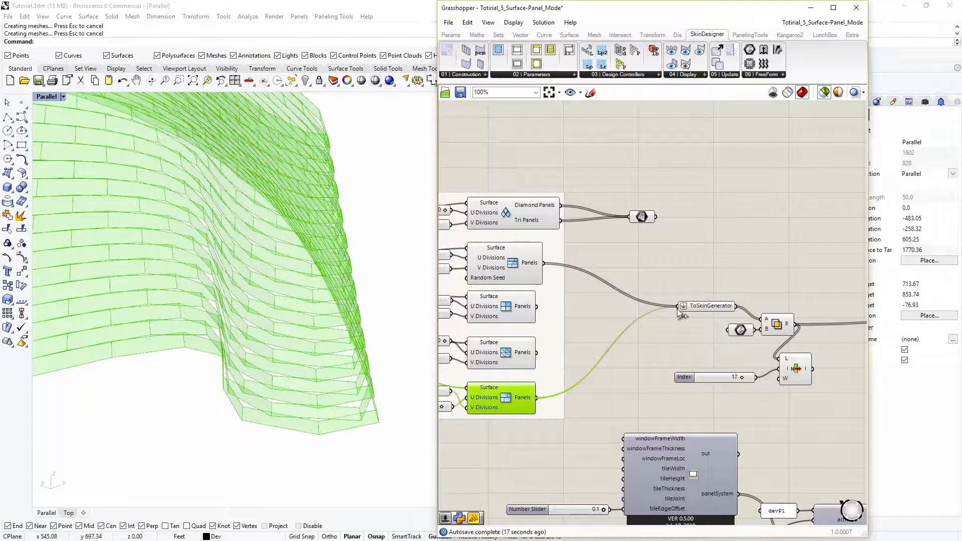
{"action": "scroll", "coordinate": [720, 377], "scroll_direction": "up", "scroll_amount": 2}
{"action": "left_click_drag", "start_coordinate": [748, 377], "coordinate": [721, 376]}
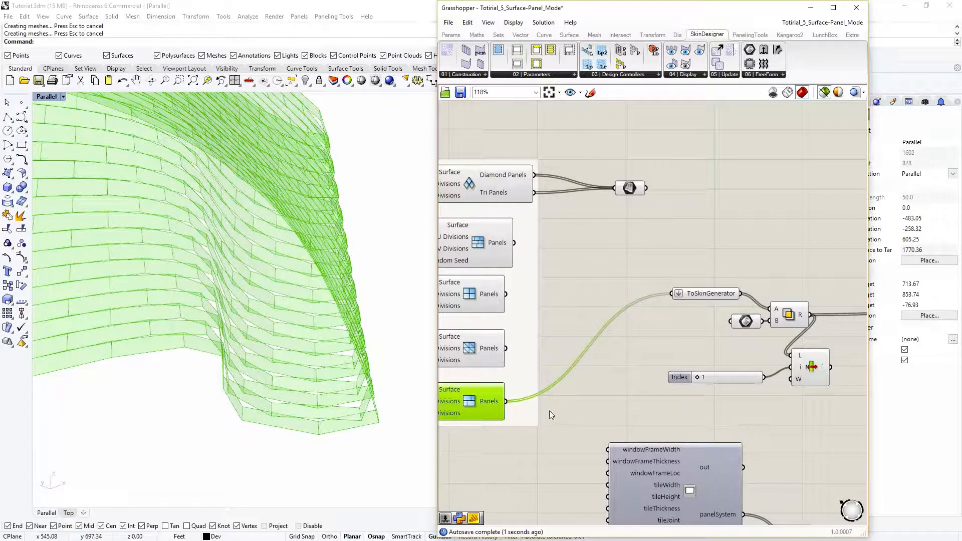
- Set the Index slider to 2 with the List Item panel and all staggered source surfaces previewed together to examine their order
{"action": "scroll", "coordinate": [362, 374], "scroll_direction": "down", "scroll_amount": 6}
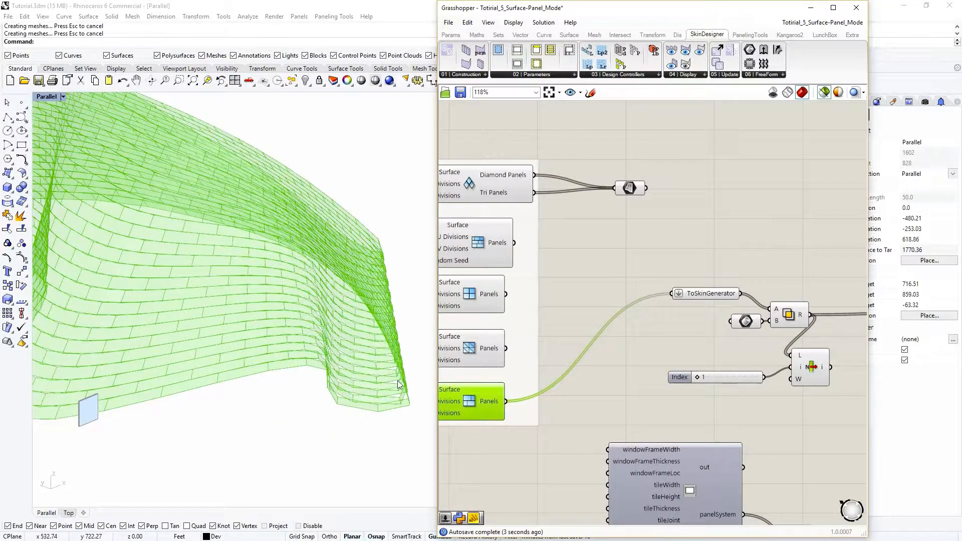
{"action": "left_click", "coordinate": [805, 361]}
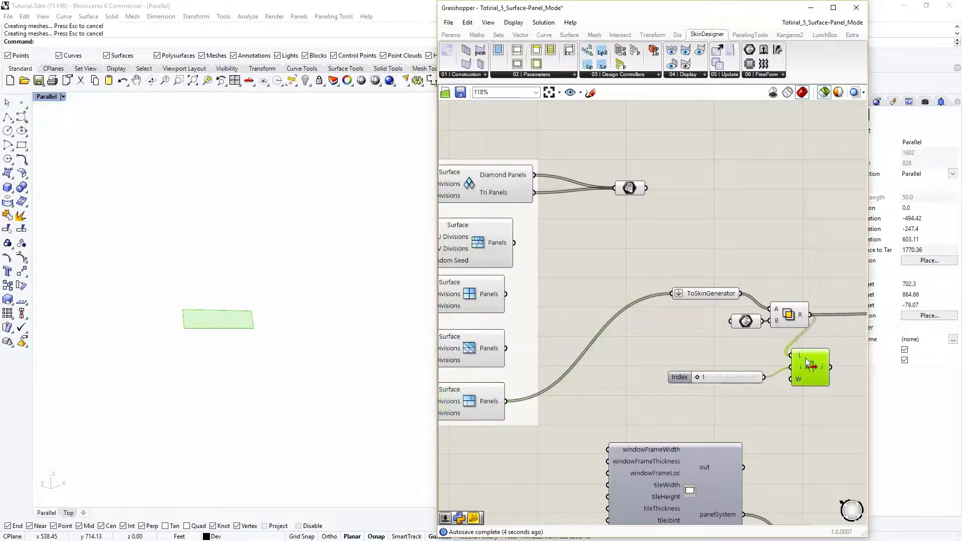
{"action": "left_click", "coordinate": [789, 315], "text": "shift"}
{"action": "mouse_move", "coordinate": [699, 378]}
{"action": "left_mouse_down"}
{"action": "mouse_move", "coordinate": [741, 375]}
{"action": "mouse_move", "coordinate": [701, 386]}
{"action": "left_mouse_up"}
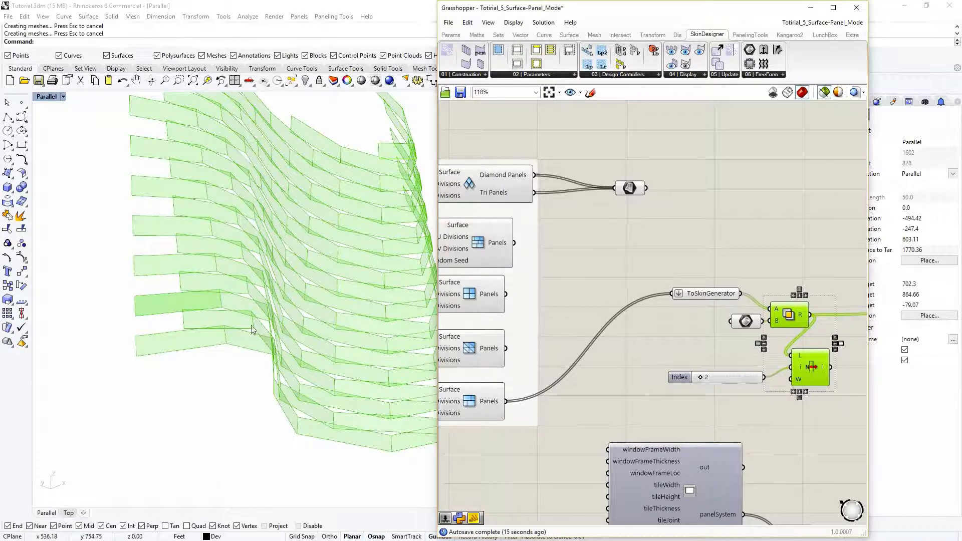
{"action": "right_click_drag", "start_coordinate": [244, 329], "coordinate": [201, 311]}
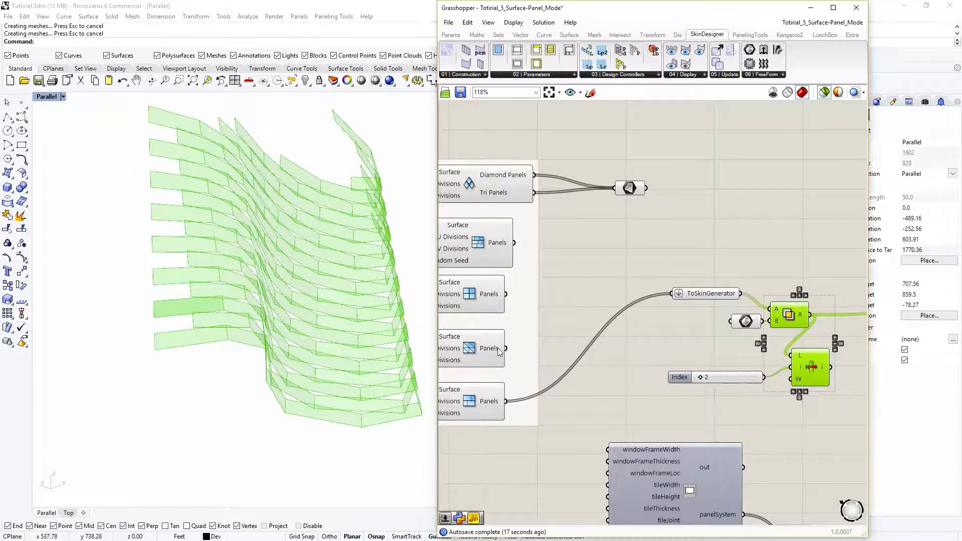
- Replace the staggered panels with the quad panels as ToSkinGenerator's source
{"action": "scroll", "coordinate": [635, 374], "scroll_direction": "down", "scroll_amount": 4}
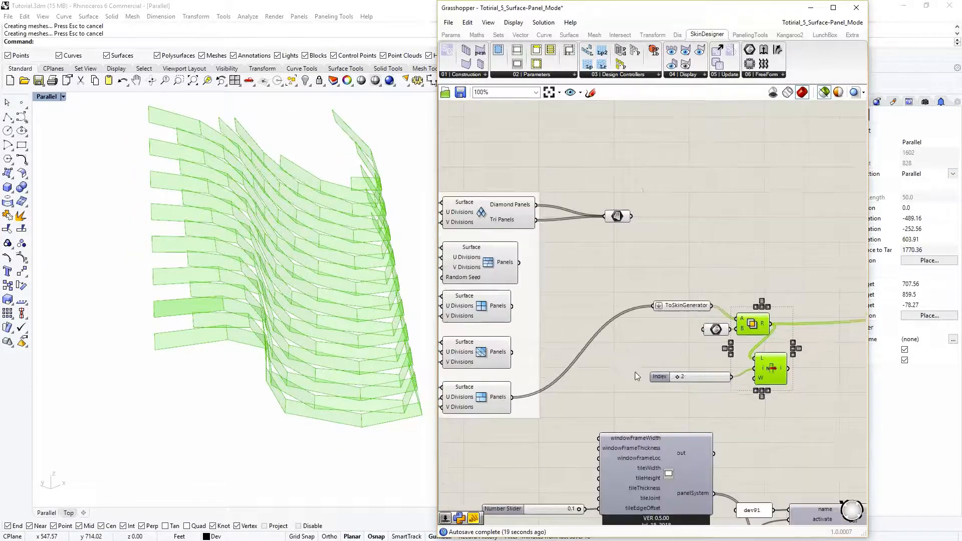
{"action": "scroll", "coordinate": [644, 377], "scroll_direction": "up", "scroll_amount": 4}
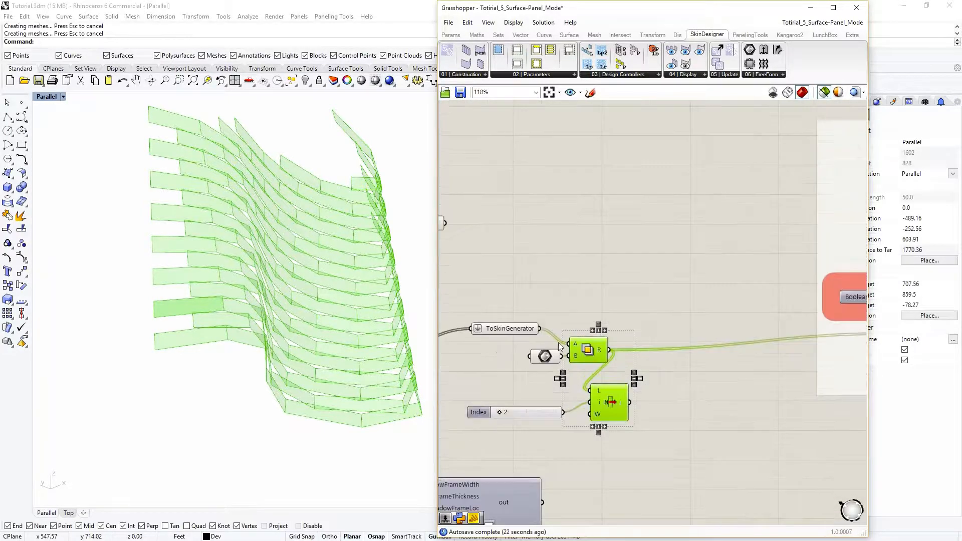
{"action": "scroll", "coordinate": [539, 331], "scroll_direction": "down", "scroll_amount": 3}
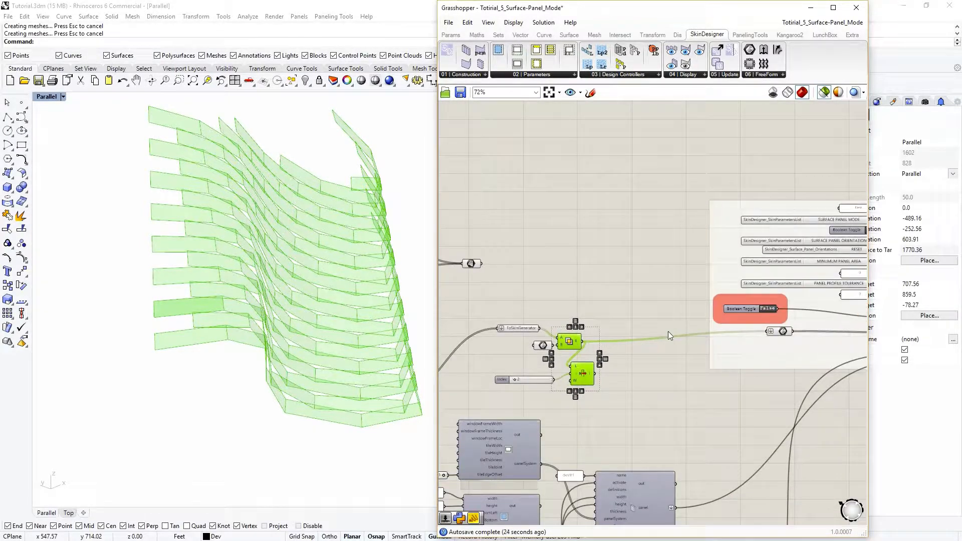
{"action": "scroll", "coordinate": [676, 331], "scroll_direction": "up", "scroll_amount": 1}
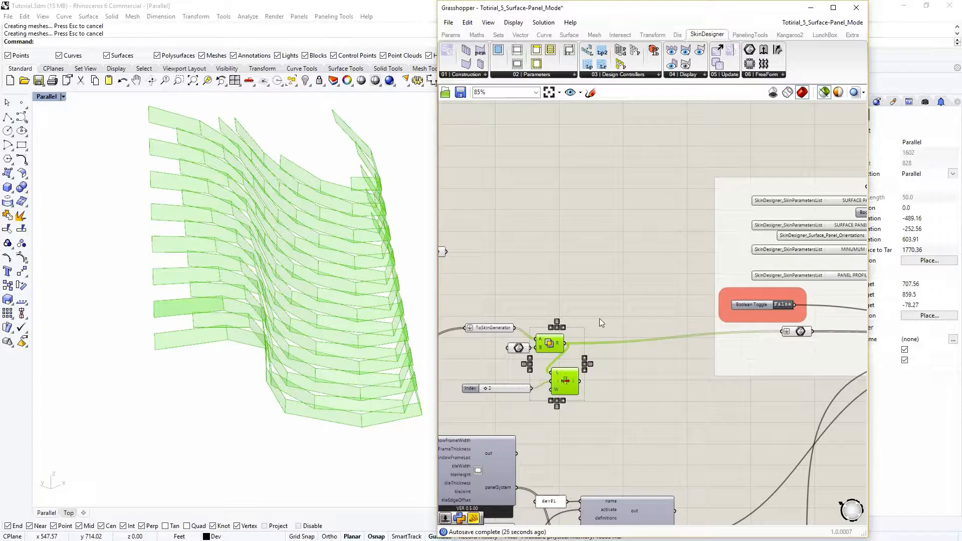
{"action": "right_click_drag", "start_coordinate": [541, 330], "coordinate": [561, 334]}
{"action": "scroll", "coordinate": [545, 331], "scroll_direction": "up", "scroll_amount": 1}
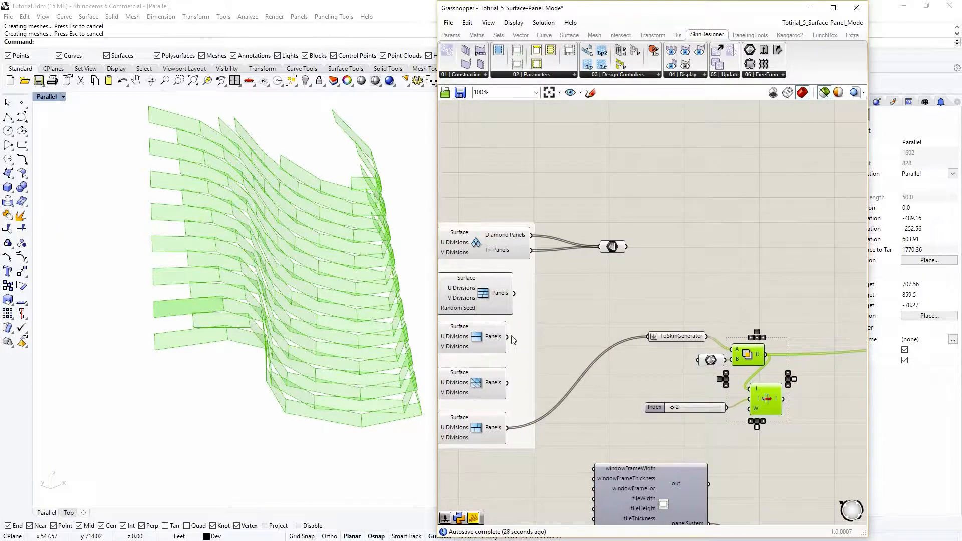
{"action": "left_click_drag", "start_coordinate": [506, 336], "coordinate": [648, 335], "text": "shift"}
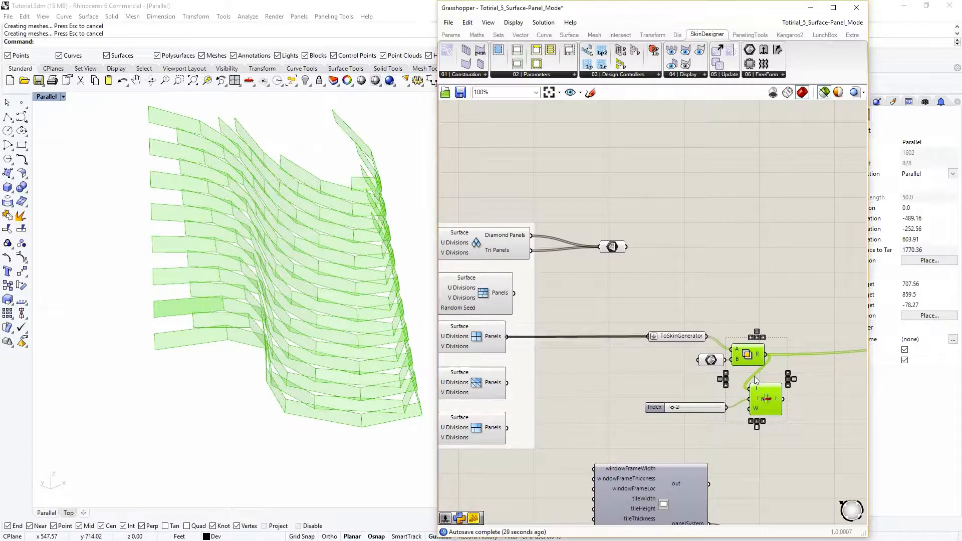
- Set the SkinGenerator's activate toggle to True to generate the facade from the quad panels
{"action": "right_click_drag", "start_coordinate": [757, 378], "coordinate": [561, 371]}
{"action": "scroll", "coordinate": [584, 371], "scroll_direction": "down", "scroll_amount": 2}
{"action": "right_click_drag", "start_coordinate": [704, 350], "coordinate": [610, 370]}
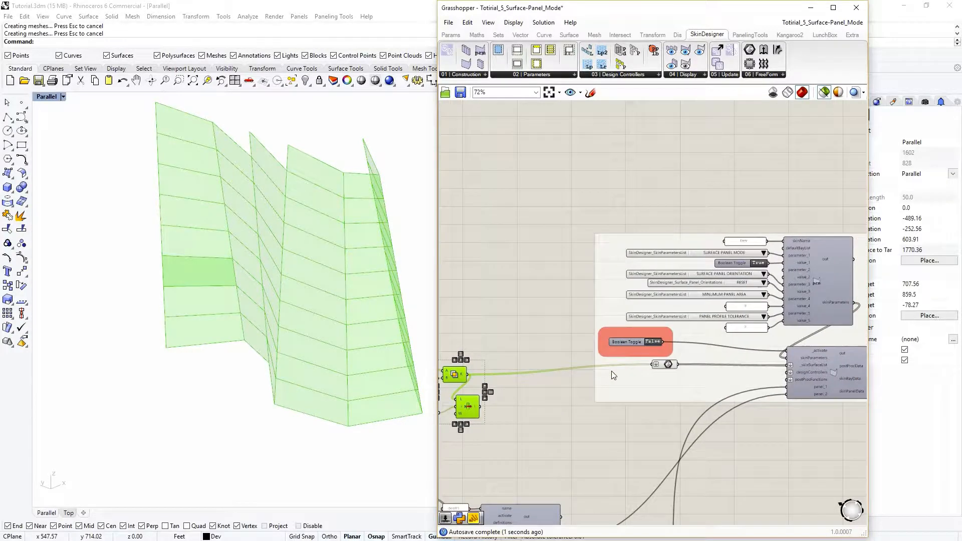
{"action": "left_click", "coordinate": [652, 342]}
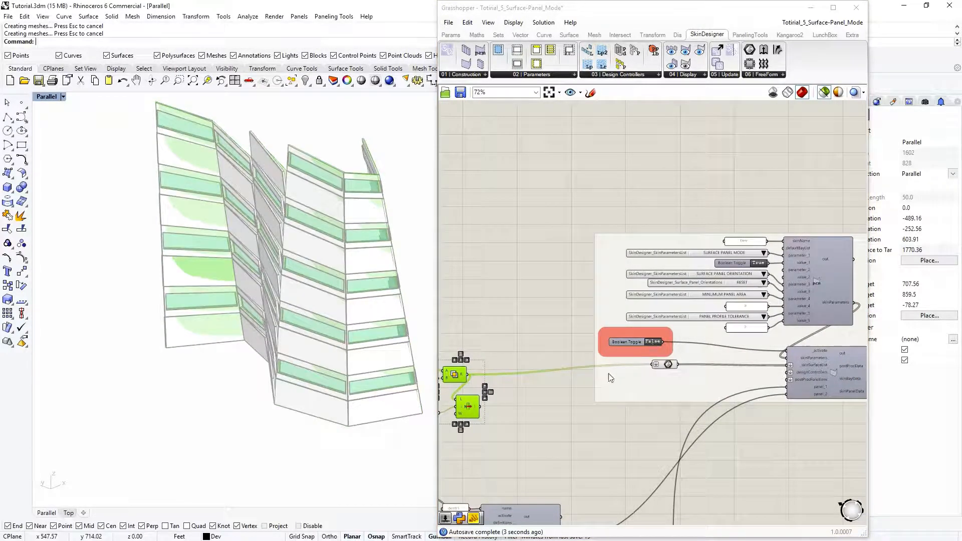
- Examine the window placement and panel orientation on the generated facade from several distances
{"action": "scroll", "coordinate": [709, 316], "scroll_direction": "up", "scroll_amount": 3}
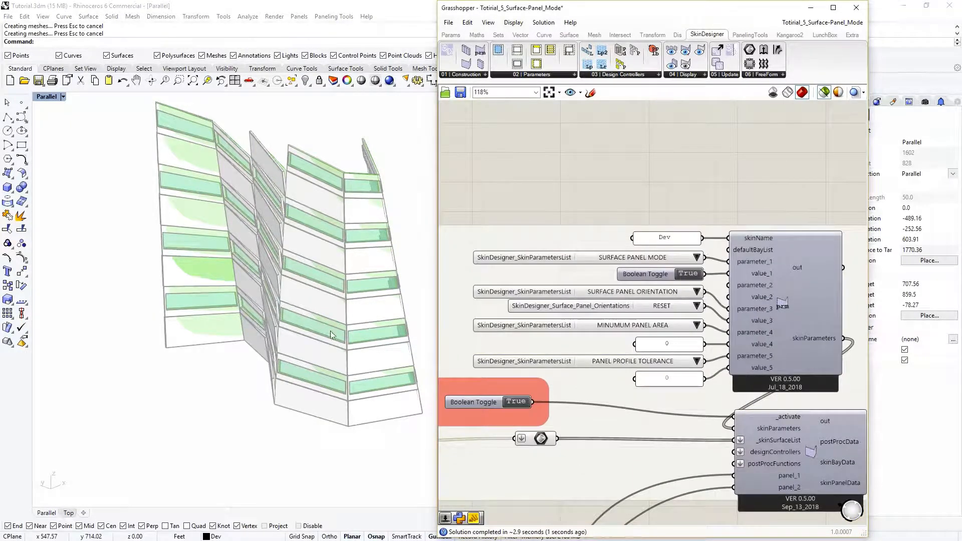
{"action": "right_click_drag", "start_coordinate": [274, 320], "coordinate": [275, 338]}
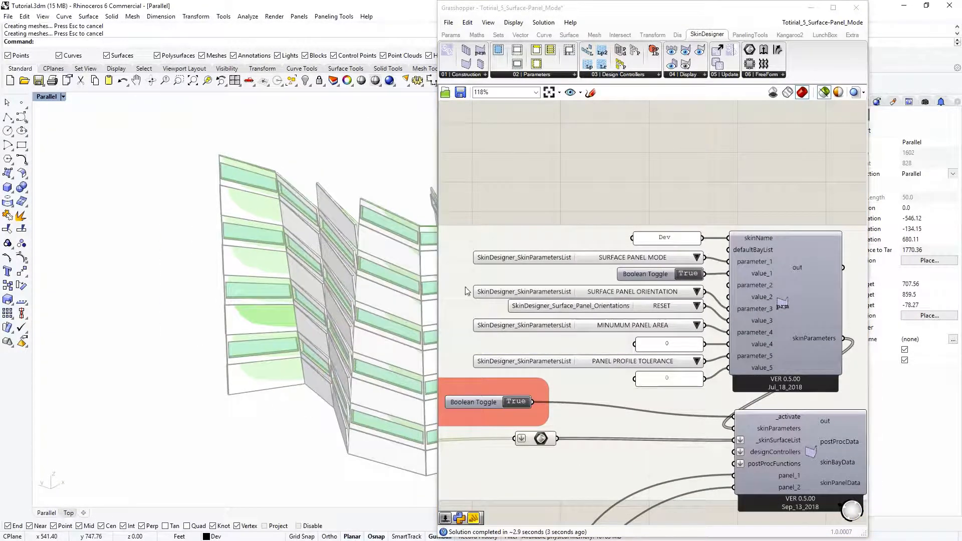
{"action": "left_click", "coordinate": [497, 216]}
{"action": "scroll", "coordinate": [363, 273], "scroll_direction": "up", "scroll_amount": 6}
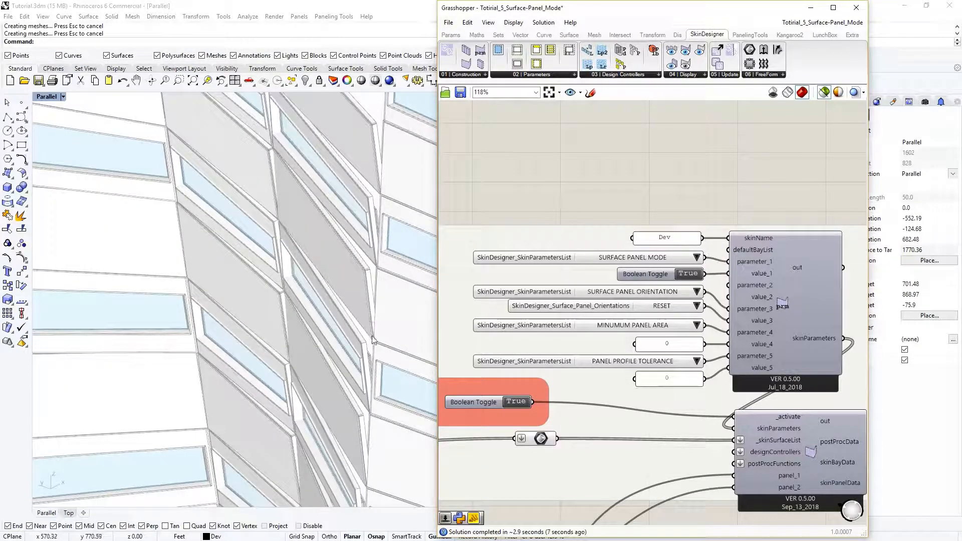
{"action": "scroll", "coordinate": [168, 260], "scroll_direction": "down", "scroll_amount": 6}
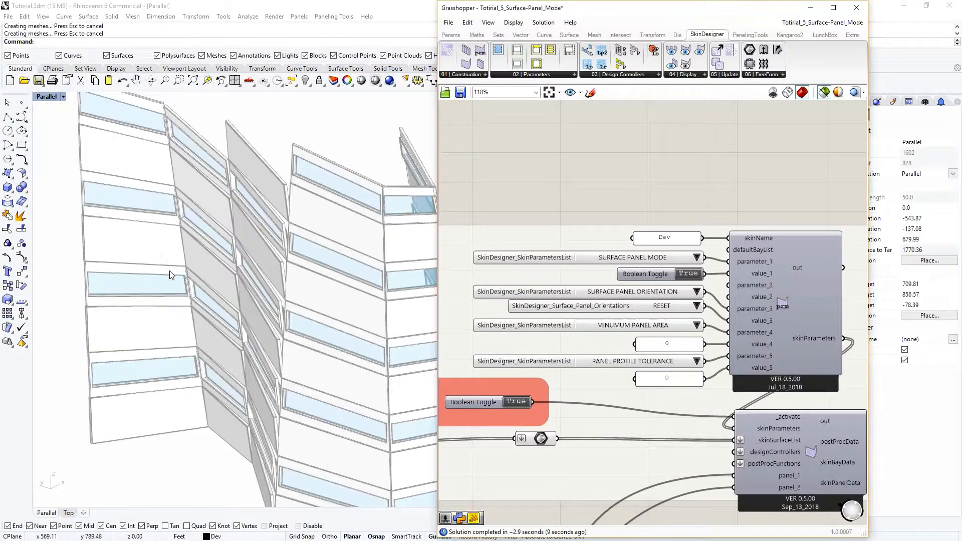
{"action": "scroll", "coordinate": [255, 295], "scroll_direction": "up", "scroll_amount": 6}
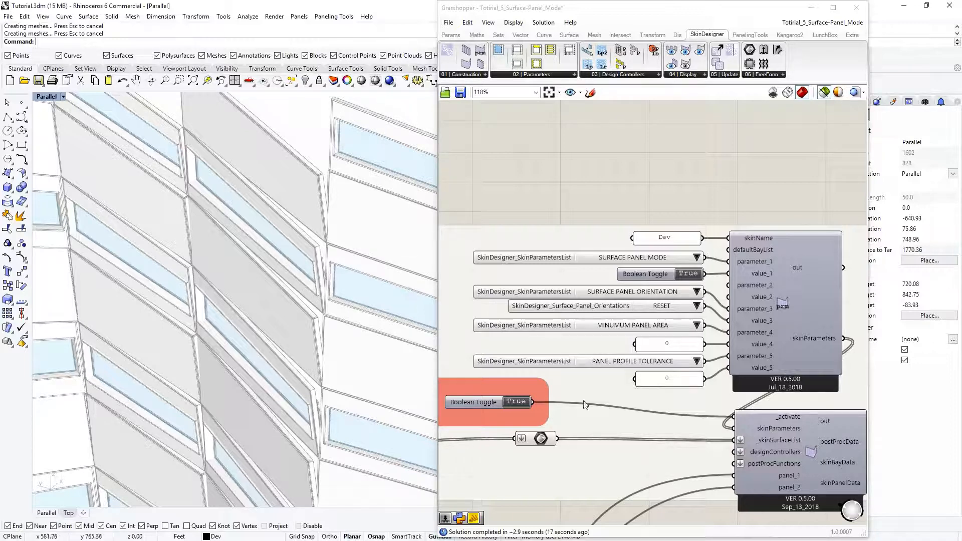
- Inspect the Brep parameter feeding the skin surface list and compare its previewed source surfaces with the facade panels up close
{"action": "mouse_move", "coordinate": [542, 439]}
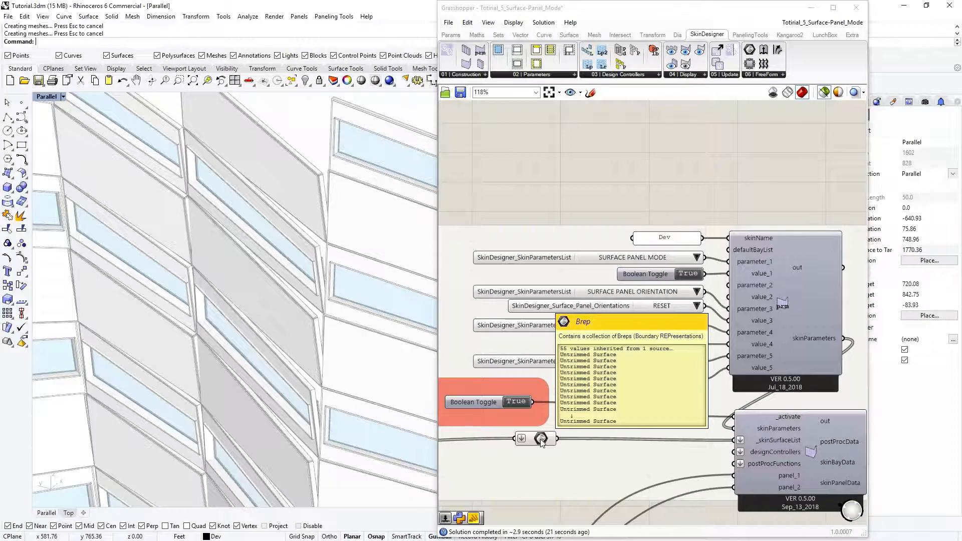
{"action": "left_click", "coordinate": [540, 438]}
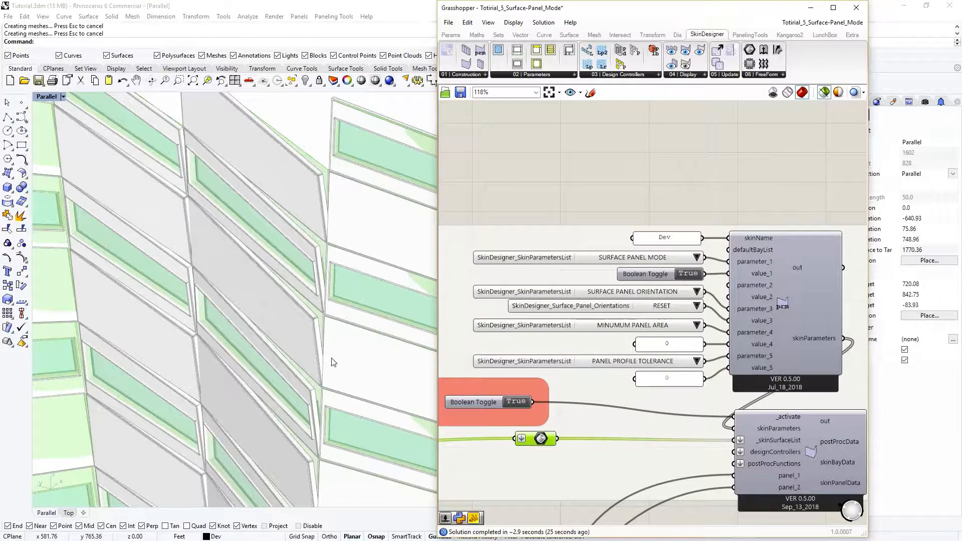
{"action": "scroll", "coordinate": [218, 304], "scroll_direction": "down", "scroll_amount": 9}
{"action": "right_click_drag", "start_coordinate": [279, 322], "coordinate": [298, 319]}
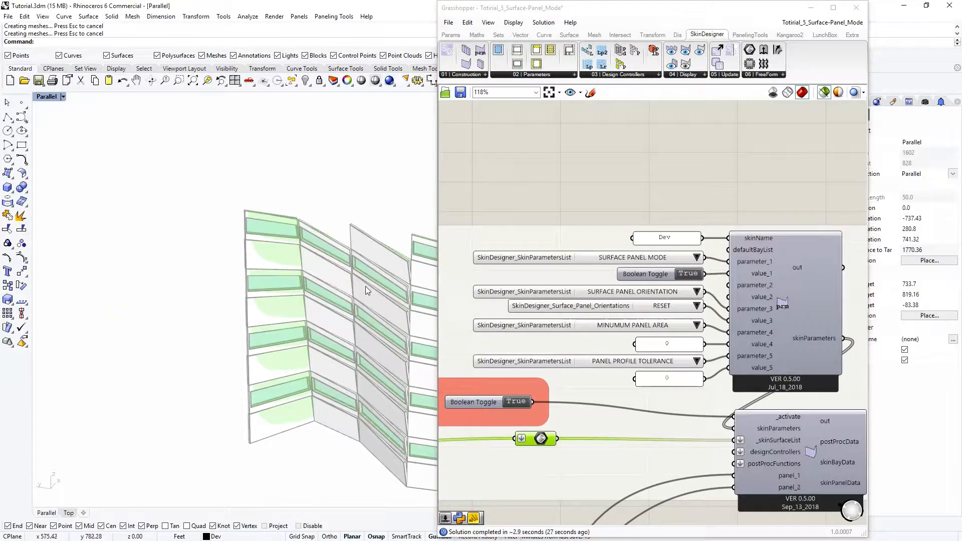
{"action": "scroll", "coordinate": [365, 287], "scroll_direction": "up", "scroll_amount": 6}
{"action": "scroll", "coordinate": [341, 319], "scroll_direction": "up", "scroll_amount": 4}
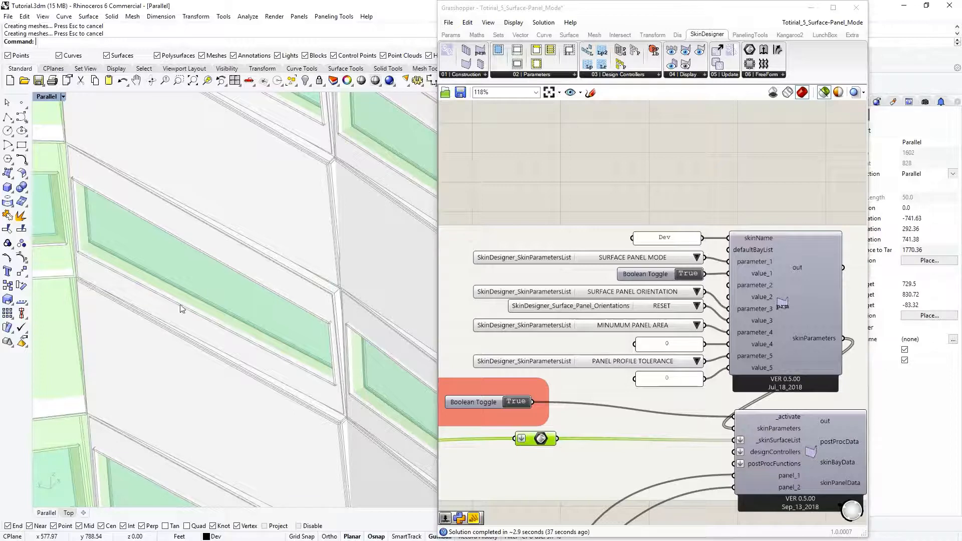
{"action": "left_click", "coordinate": [621, 167]}
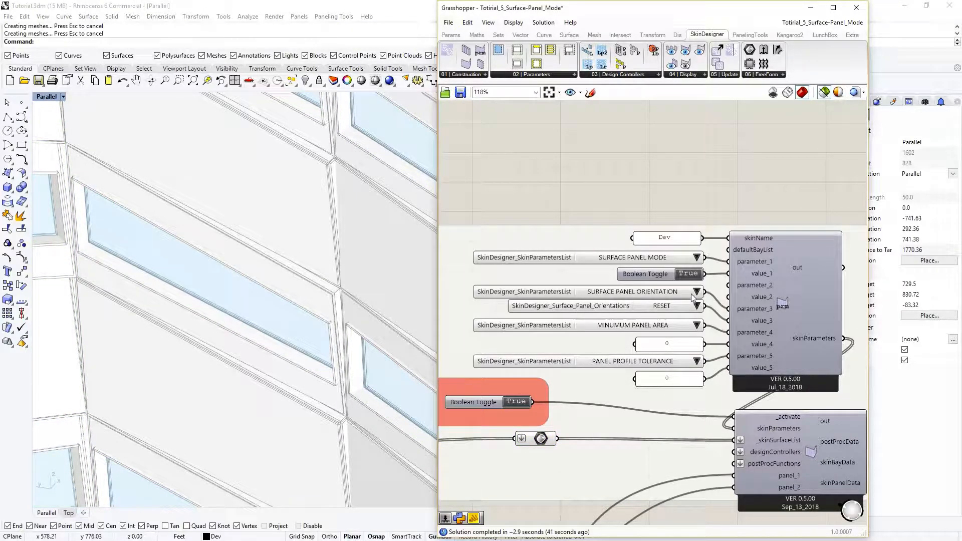
- Review the SURFACE PANEL ORIENTATION option in the parameters list and the Surface-PanelMode_Orientations entry among the Construction components
{"action": "left_click", "coordinate": [635, 290]}
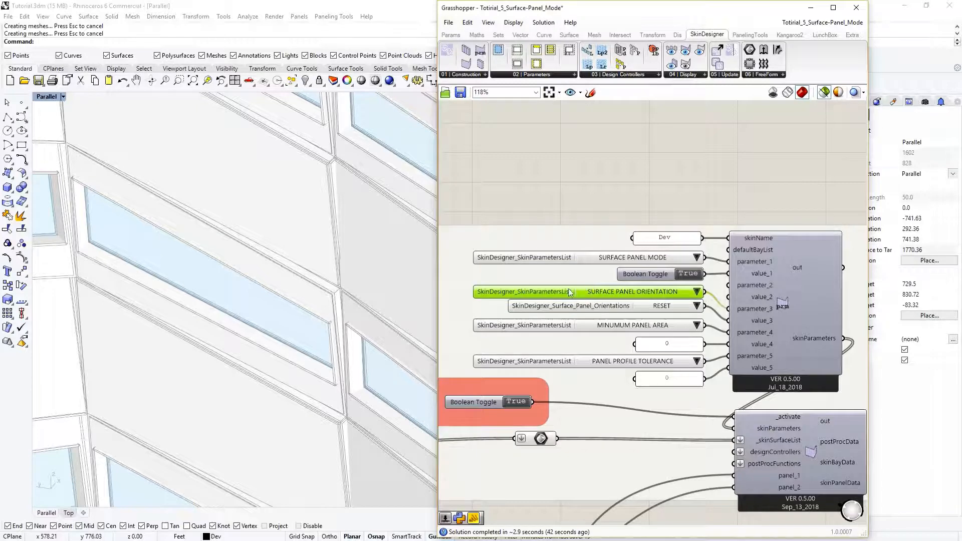
{"action": "left_click", "coordinate": [696, 292]}
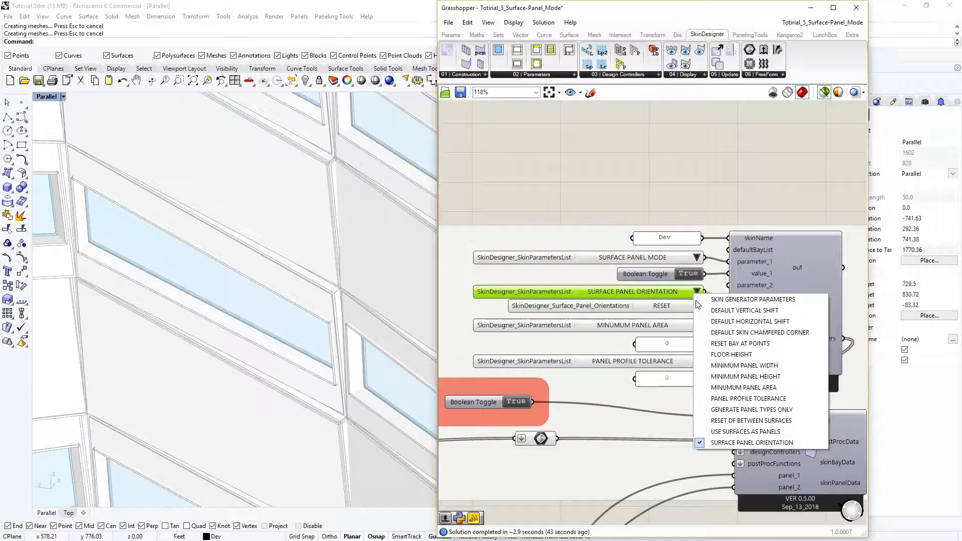
{"action": "left_click", "coordinate": [658, 293]}
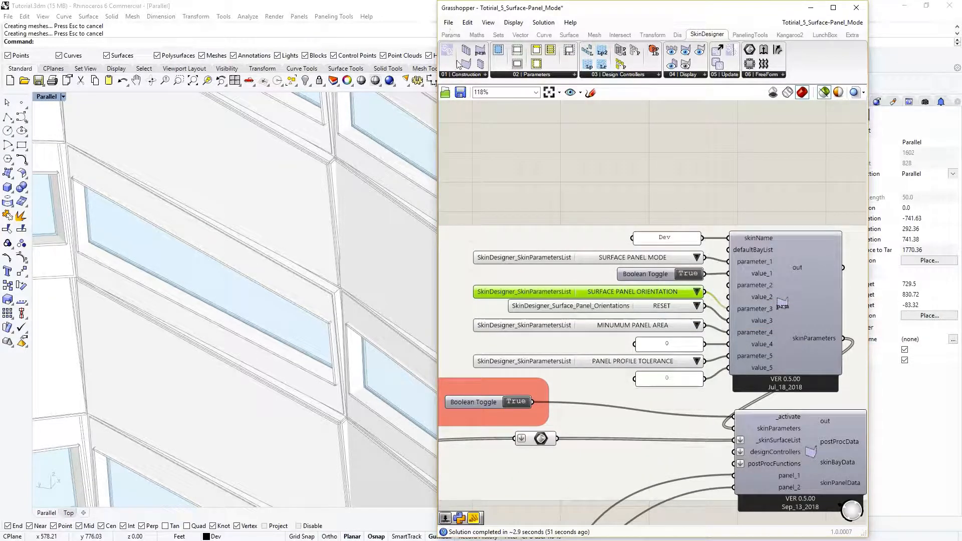
{"action": "left_click", "coordinate": [462, 75]}
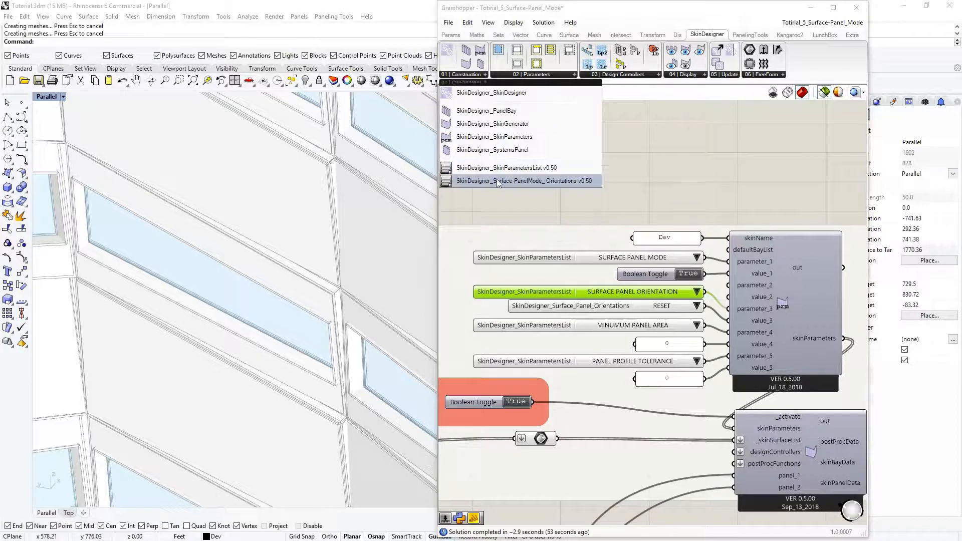
- Try the ROTATE 90 surface panel orientation and inspect how it affects the facade windows
{"action": "left_click", "coordinate": [697, 309]}
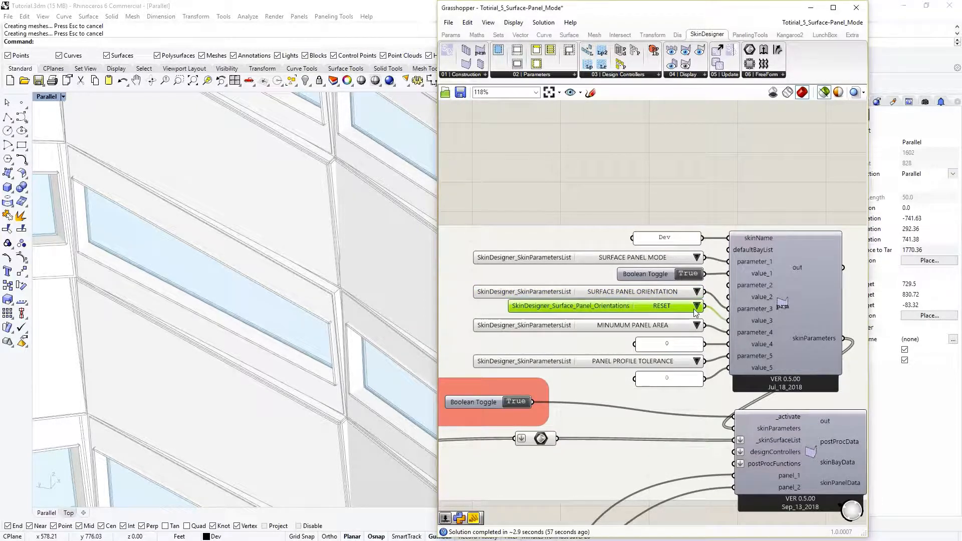
{"action": "left_click", "coordinate": [696, 309]}
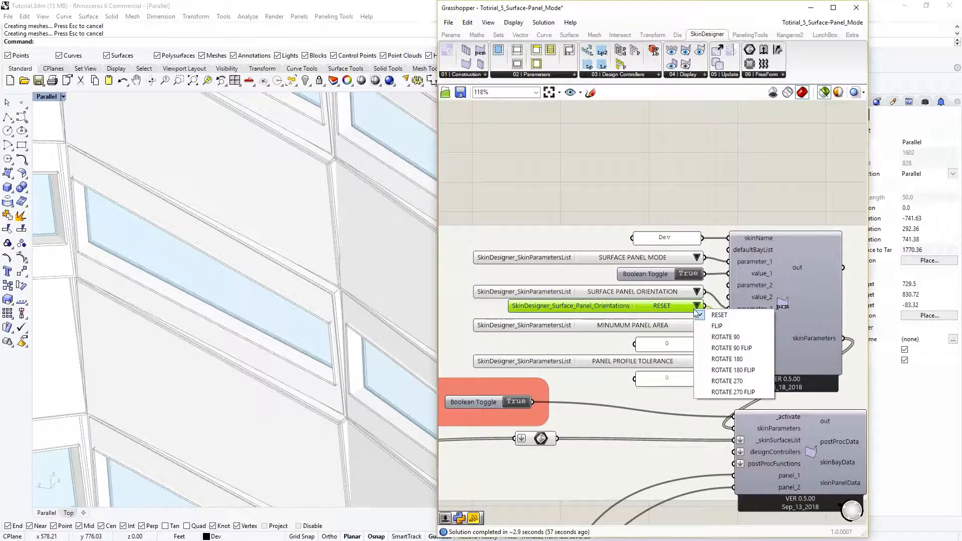
{"action": "left_click", "coordinate": [723, 337]}
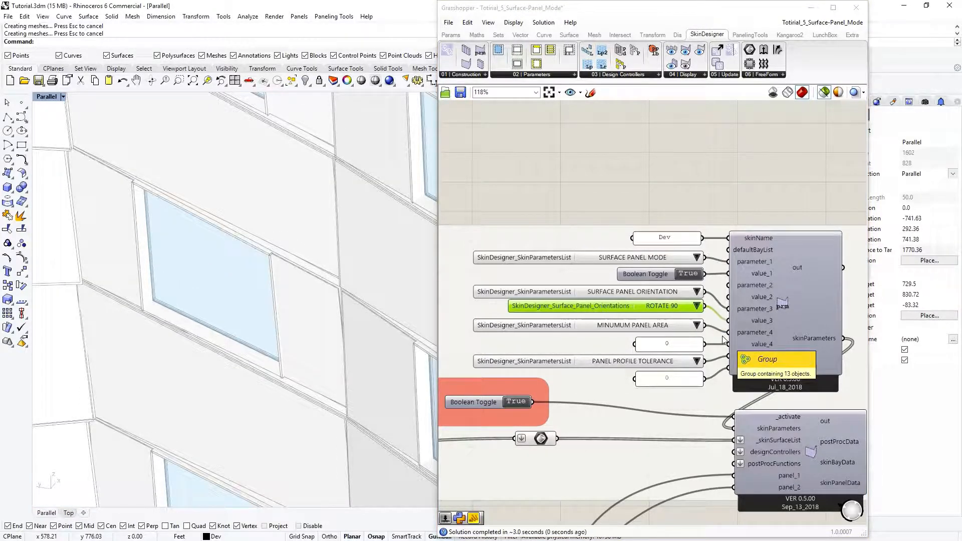
{"action": "scroll", "coordinate": [218, 235], "scroll_direction": "down", "scroll_amount": 6}
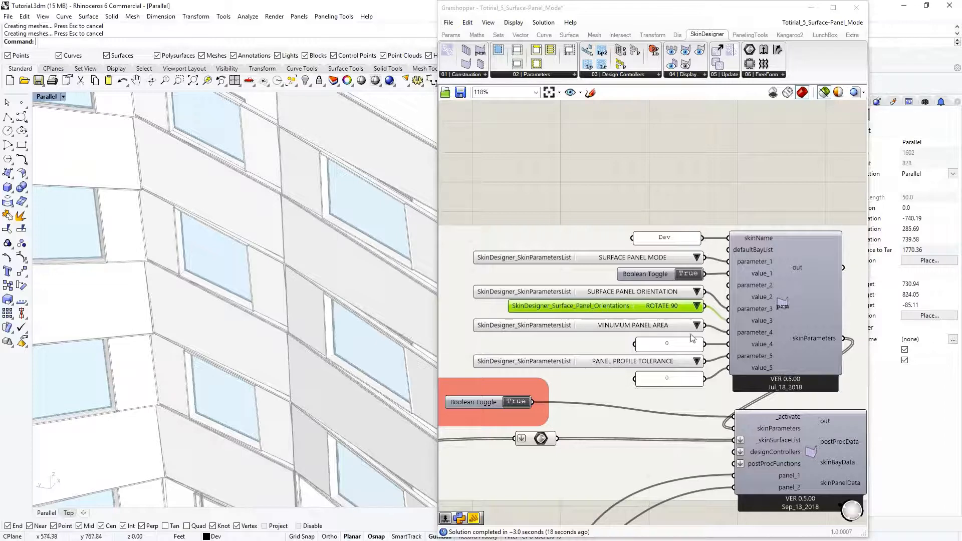
- Try the ROTATE 180 surface panel orientation and return the orientation to RESET
{"action": "left_click", "coordinate": [696, 305]}
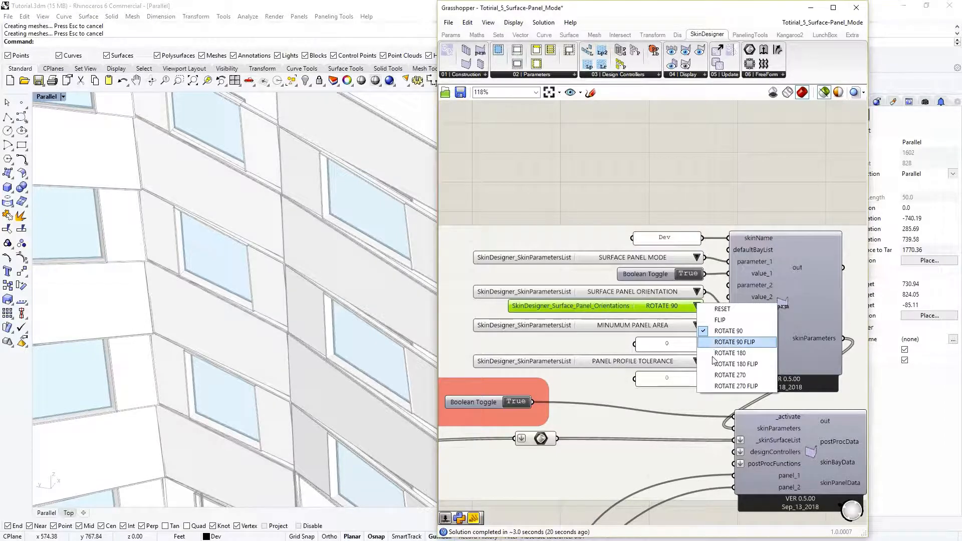
{"action": "key", "text": "Escape"}
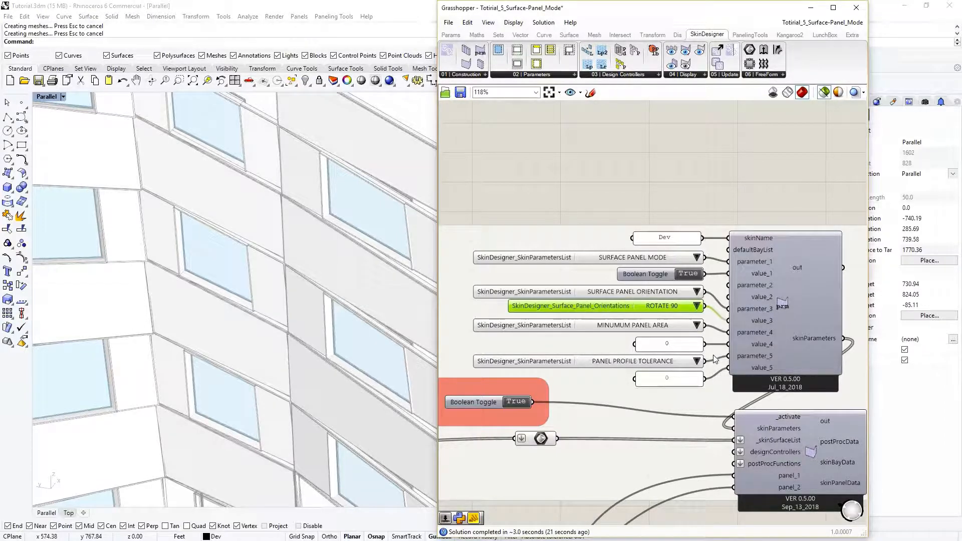
{"action": "left_click", "coordinate": [696, 306]}
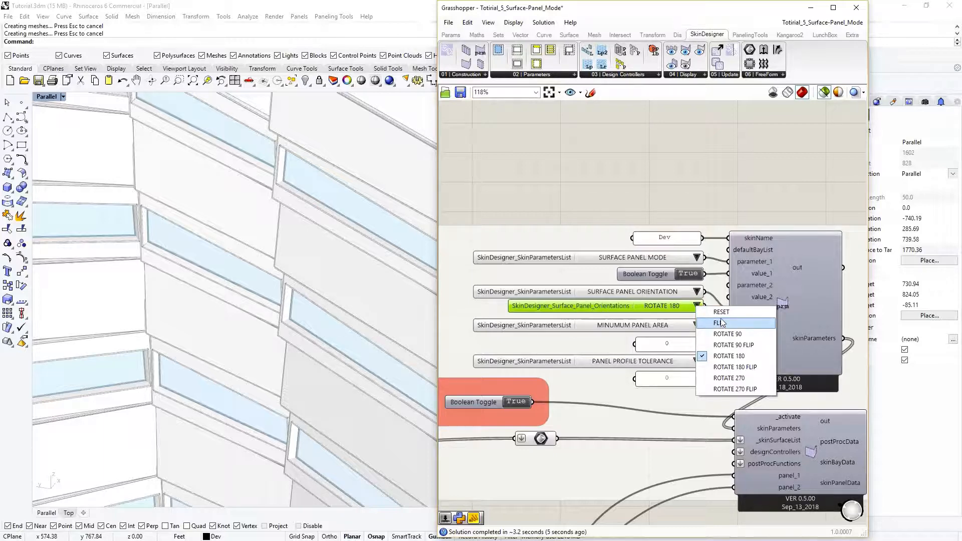
{"action": "left_click", "coordinate": [645, 344]}
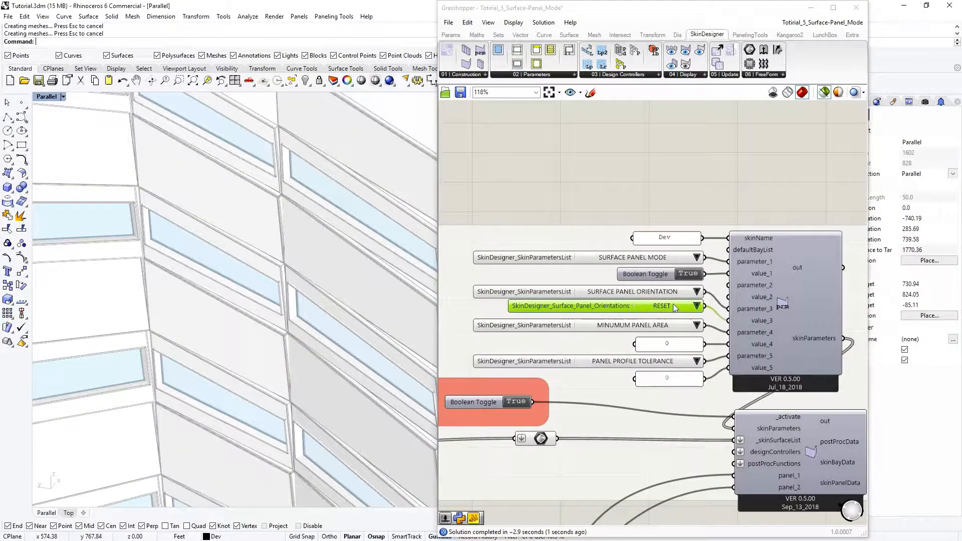
- Examine the whole quad-panel facade together with the overall component layout of the definition
{"action": "scroll", "coordinate": [257, 264], "scroll_direction": "down", "scroll_amount": 13}
{"action": "right_click_drag", "start_coordinate": [340, 284], "coordinate": [212, 266]}
{"action": "scroll", "coordinate": [213, 270], "scroll_direction": "up", "scroll_amount": 3}
{"action": "scroll", "coordinate": [608, 338], "scroll_direction": "down", "scroll_amount": 6}
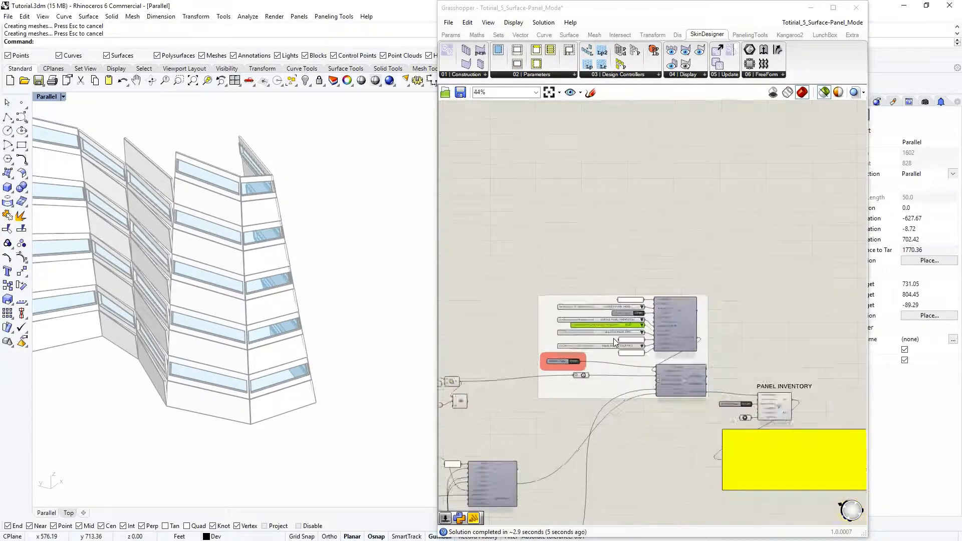
- Connect the lowest LunchBox panel component, driven by the 23 and 45 division sliders, to the ToSkinGenerator parameter
{"action": "right_click_drag", "start_coordinate": [551, 350], "coordinate": [605, 349]}
{"action": "scroll", "coordinate": [710, 335], "scroll_direction": "up", "scroll_amount": 4}
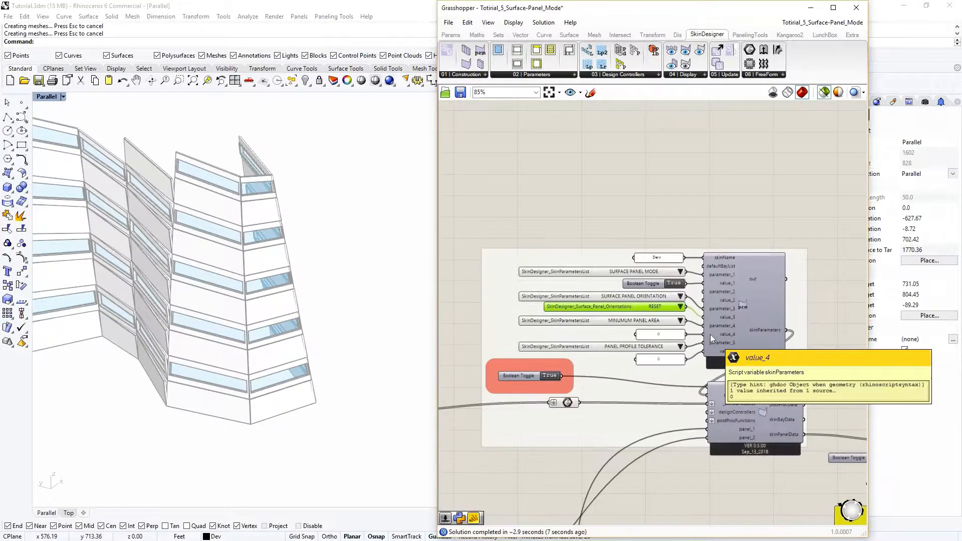
{"action": "scroll", "coordinate": [688, 334], "scroll_direction": "down", "scroll_amount": 6}
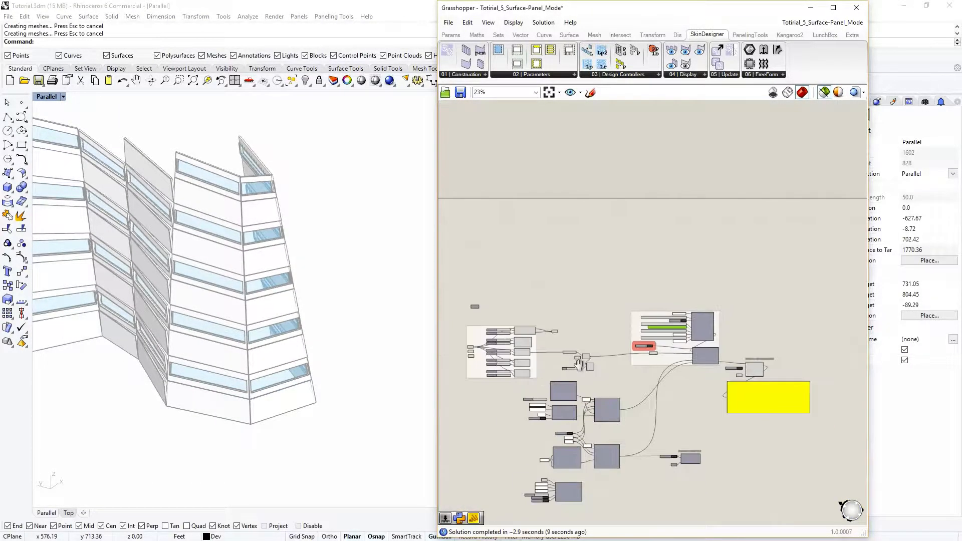
{"action": "right_click_drag", "start_coordinate": [534, 377], "coordinate": [578, 374]}
{"action": "scroll", "coordinate": [578, 374], "scroll_direction": "up", "scroll_amount": 2}
{"action": "scroll", "coordinate": [578, 374], "scroll_direction": "up", "scroll_amount": 4}
{"action": "left_click_drag", "start_coordinate": [569, 370], "coordinate": [687, 303]}
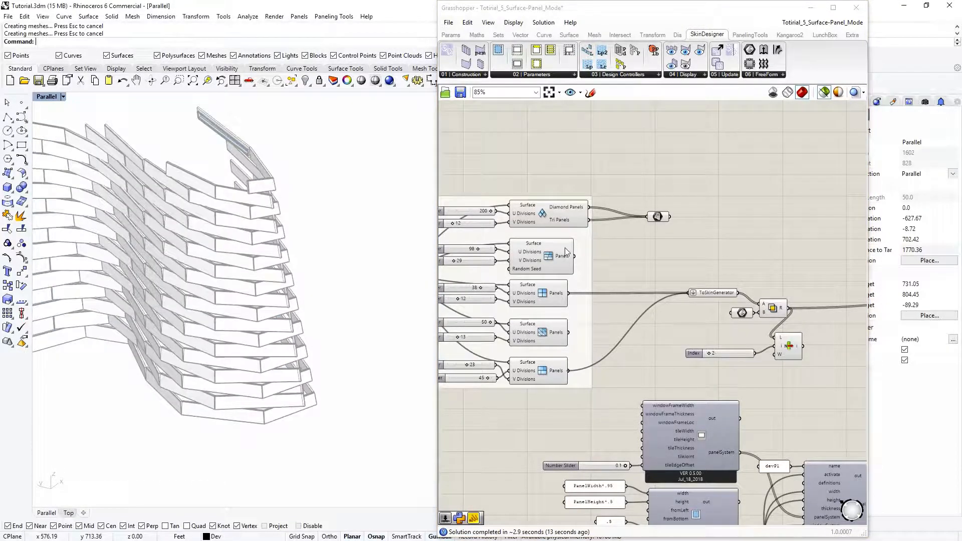
- Feed ToSkinGenerator from the LunchBox panel component with the random seed input and inspect the random-panel facade
{"action": "left_click_drag", "start_coordinate": [575, 257], "coordinate": [690, 294]}
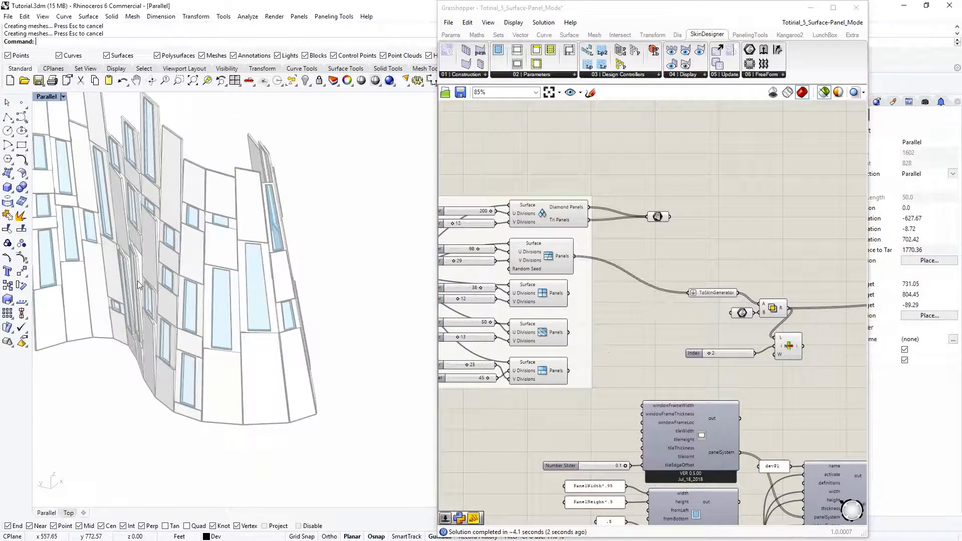
{"action": "scroll", "coordinate": [150, 284], "scroll_direction": "down", "scroll_amount": 4}
{"action": "right_click_drag", "start_coordinate": [203, 285], "coordinate": [228, 289]}
{"action": "scroll", "coordinate": [245, 293], "scroll_direction": "up", "scroll_amount": 4}
- Try a MINIMUM PANEL AREA of 40, return it to 0 and review the PANEL PROFILE TOLERANCE parameter
{"action": "scroll", "coordinate": [651, 303], "scroll_direction": "down", "scroll_amount": 6}
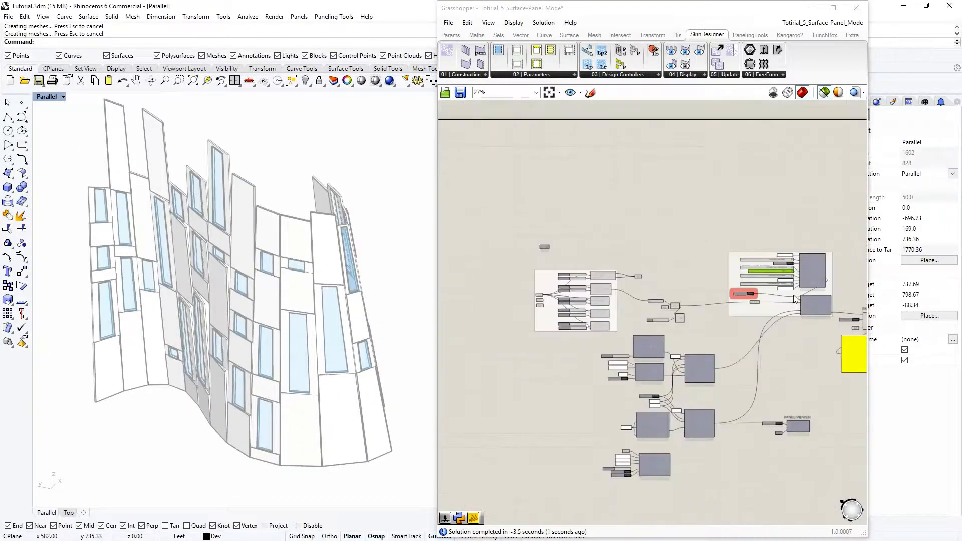
{"action": "scroll", "coordinate": [804, 281], "scroll_direction": "up", "scroll_amount": 8}
{"action": "right_click_drag", "start_coordinate": [712, 288], "coordinate": [754, 320]}
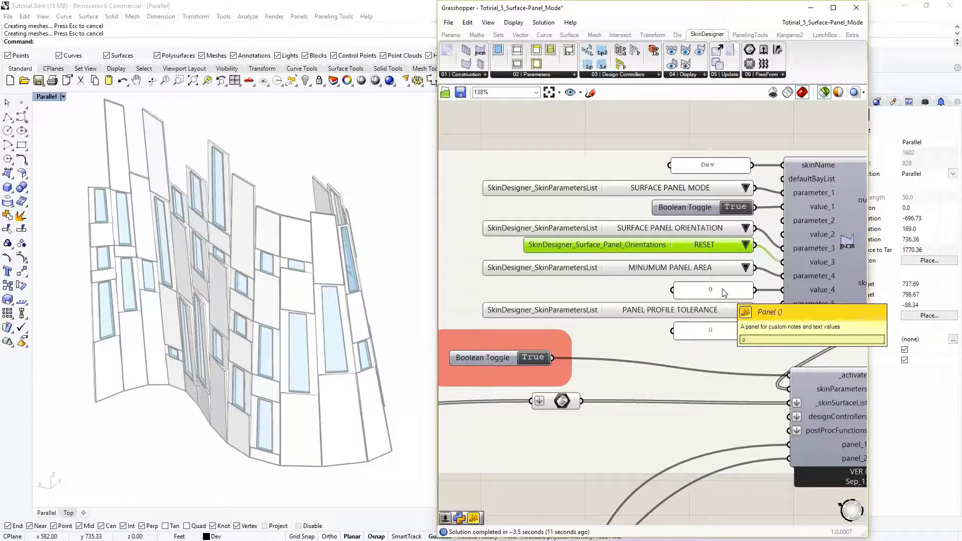
{"action": "double_click", "coordinate": [723, 290]}
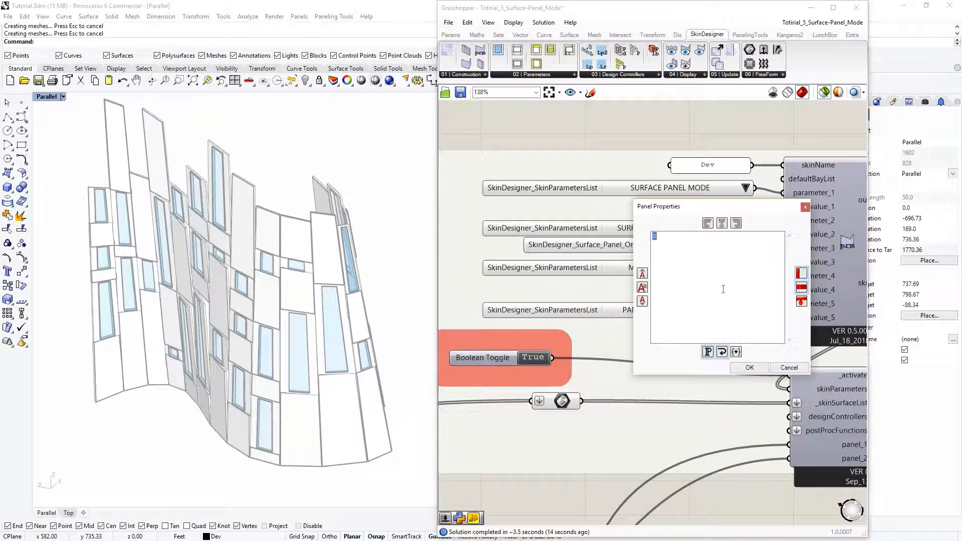
{"action": "left_click", "coordinate": [750, 368]}
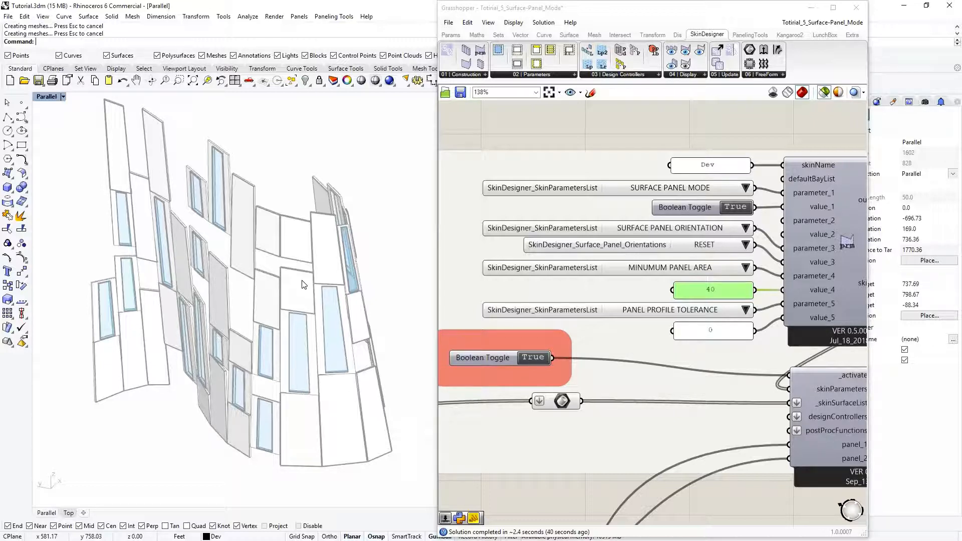
{"action": "double_click", "coordinate": [723, 288]}
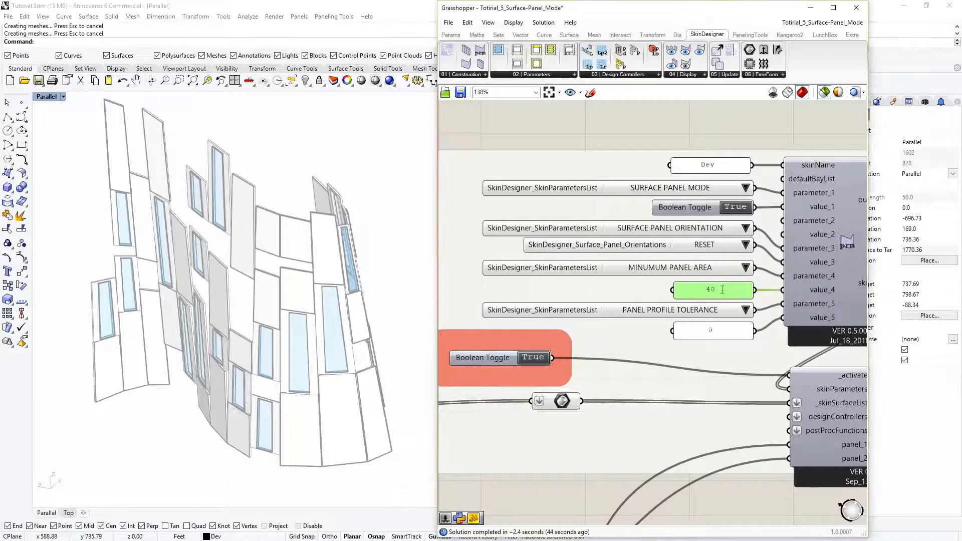
{"action": "left_click", "coordinate": [748, 367]}
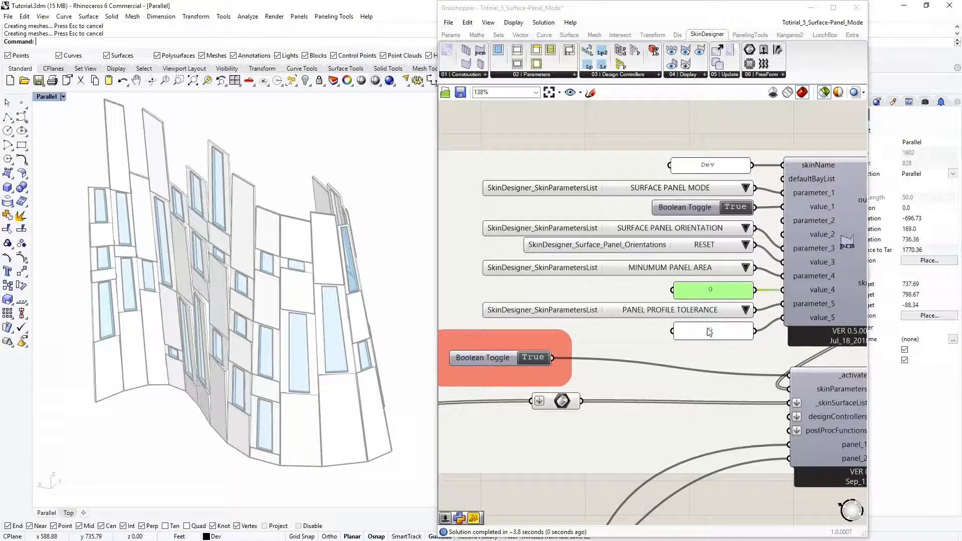
{"action": "scroll", "coordinate": [709, 332], "scroll_direction": "down", "scroll_amount": 3}
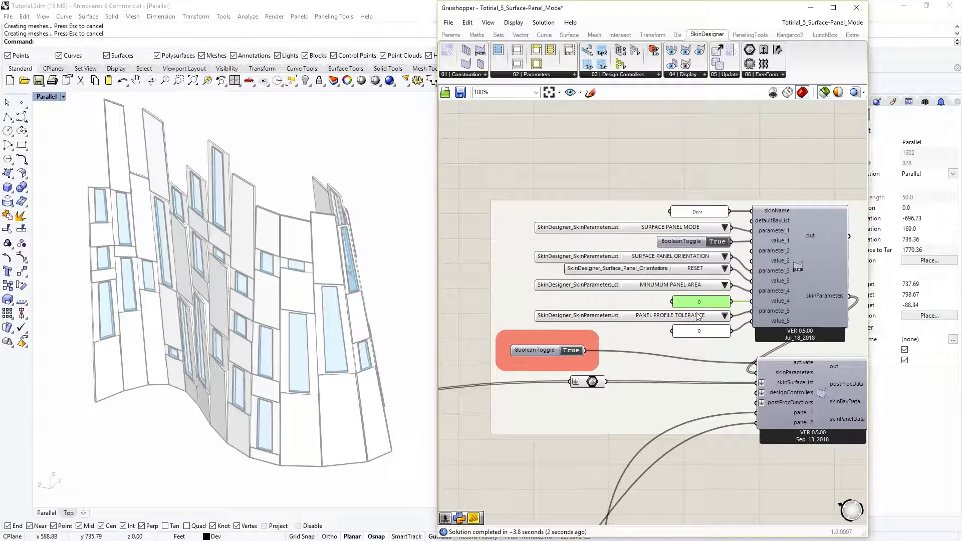
{"action": "scroll", "coordinate": [698, 316], "scroll_direction": "up", "scroll_amount": 4}
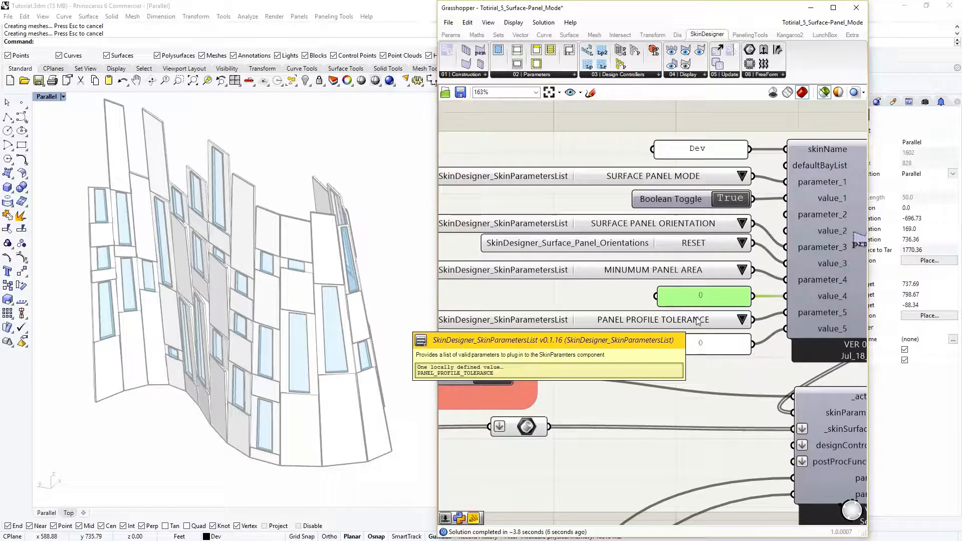
- Select the second source surface parameter beside the LunchBox components and lock the solver
{"action": "scroll", "coordinate": [698, 319], "scroll_direction": "down", "scroll_amount": 12}
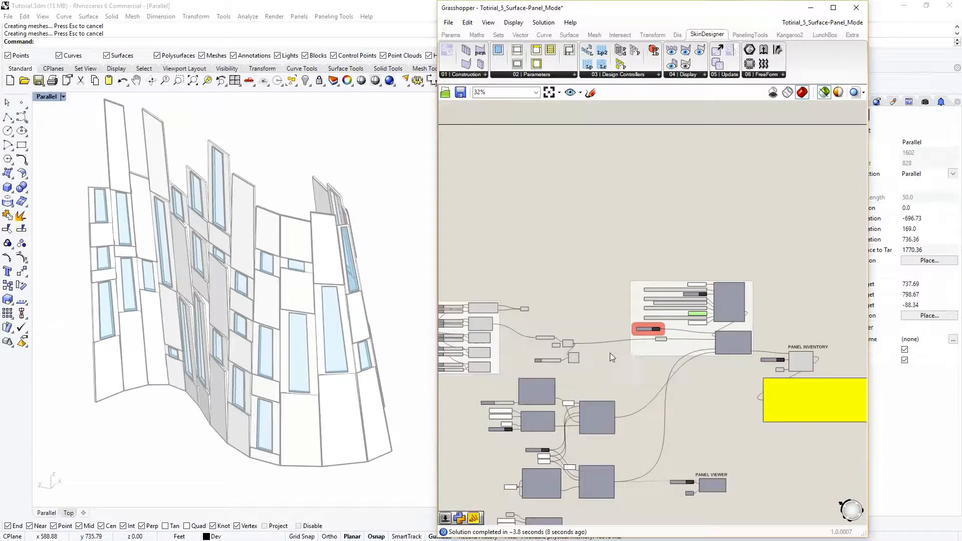
{"action": "right_click_drag", "start_coordinate": [599, 351], "coordinate": [715, 348]}
{"action": "scroll", "coordinate": [679, 351], "scroll_direction": "up", "scroll_amount": 1}
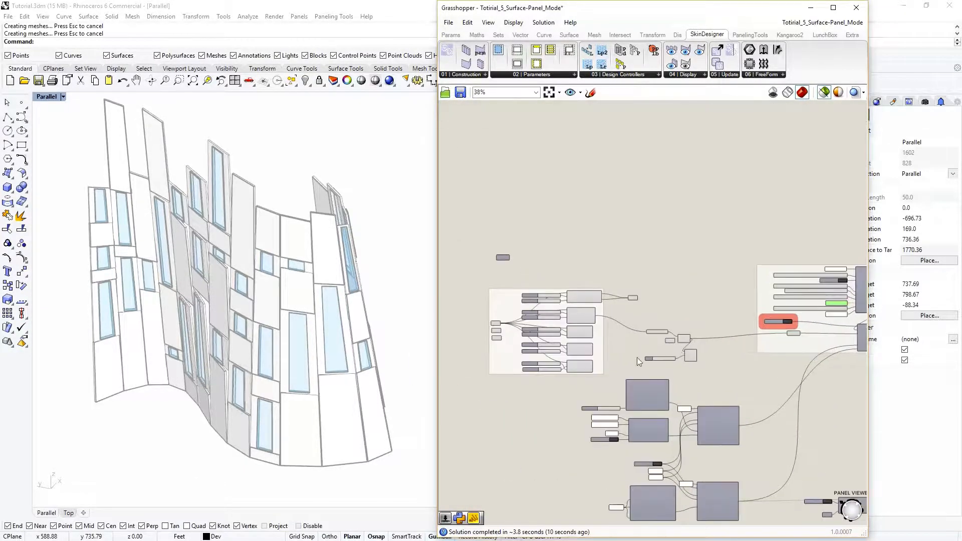
{"action": "scroll", "coordinate": [493, 352], "scroll_direction": "up", "scroll_amount": 5}
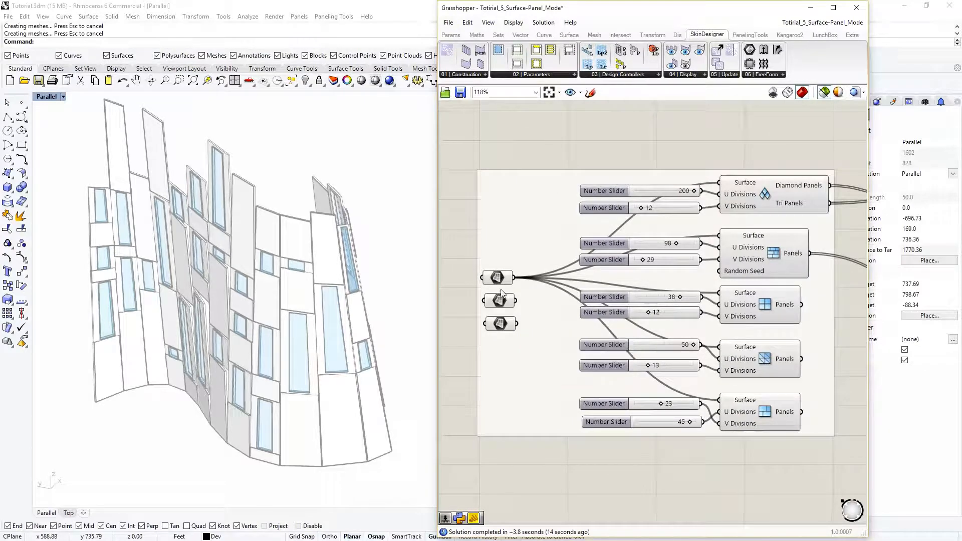
{"action": "scroll", "coordinate": [515, 279], "scroll_direction": "down", "scroll_amount": 2}
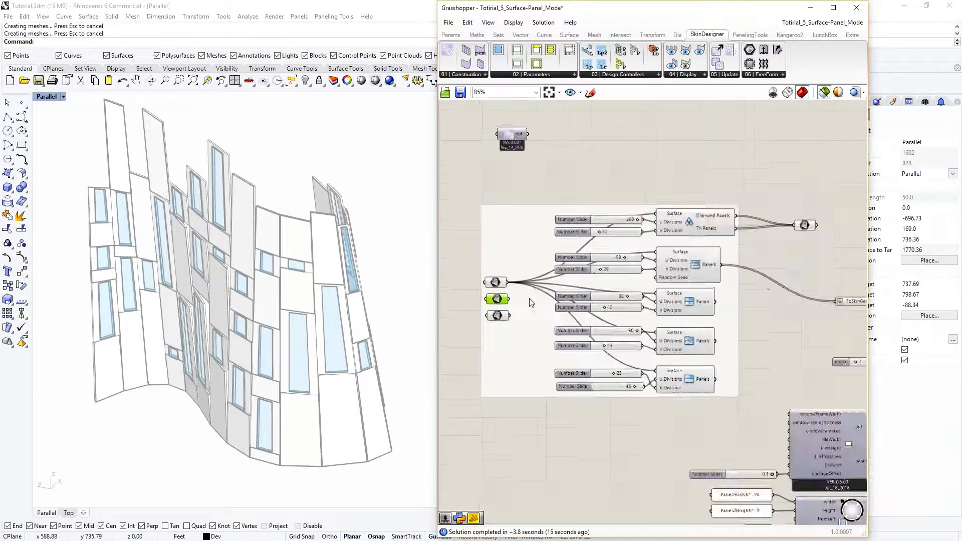
{"action": "right_click_drag", "start_coordinate": [800, 308], "coordinate": [677, 305]}
{"action": "right_click", "coordinate": [773, 324]}
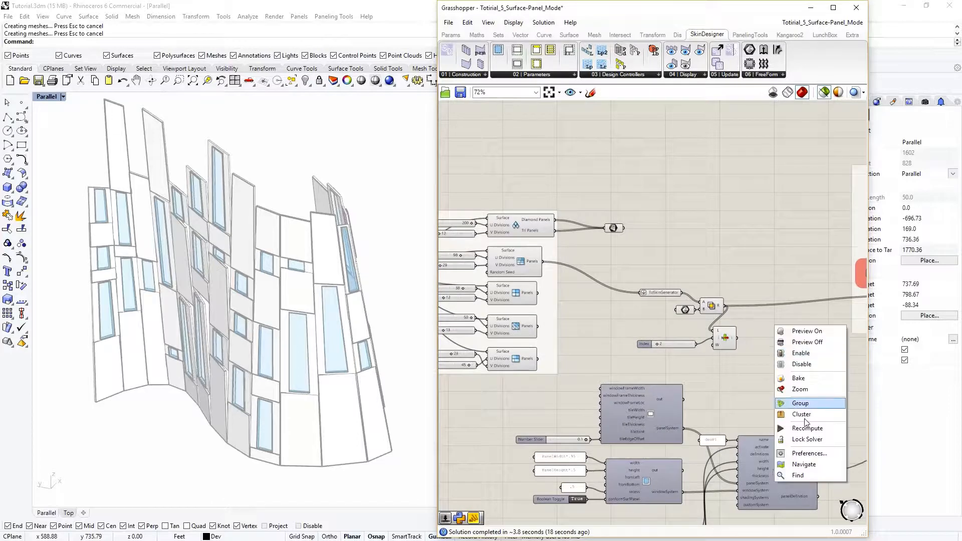
{"action": "left_click", "coordinate": [804, 439]}
- Move all outgoing wires from the first source surface parameter to the second one and inspect the newly connected surface
{"action": "scroll", "coordinate": [702, 300], "scroll_direction": "up", "scroll_amount": 3}
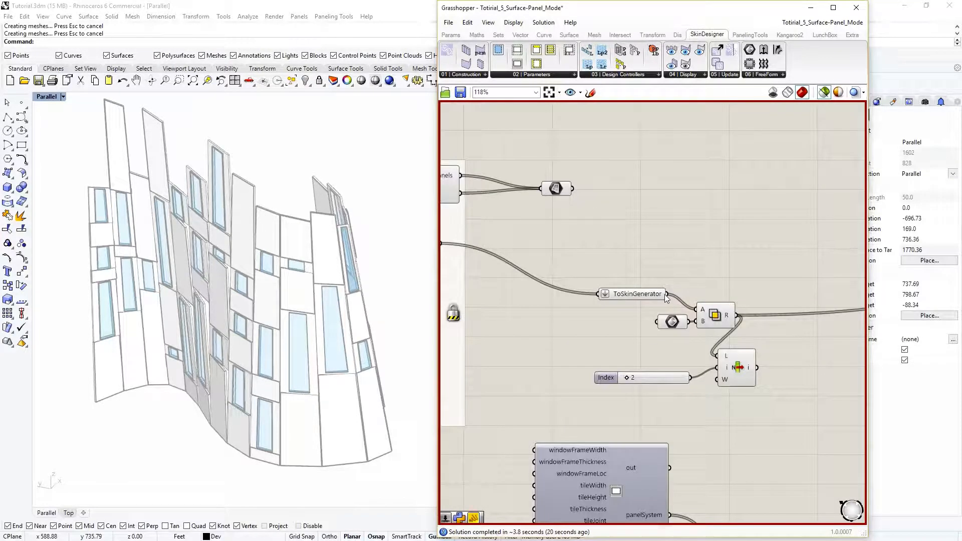
{"action": "scroll", "coordinate": [681, 303], "scroll_direction": "down", "scroll_amount": 7}
{"action": "middle_click", "coordinate": [682, 299]}
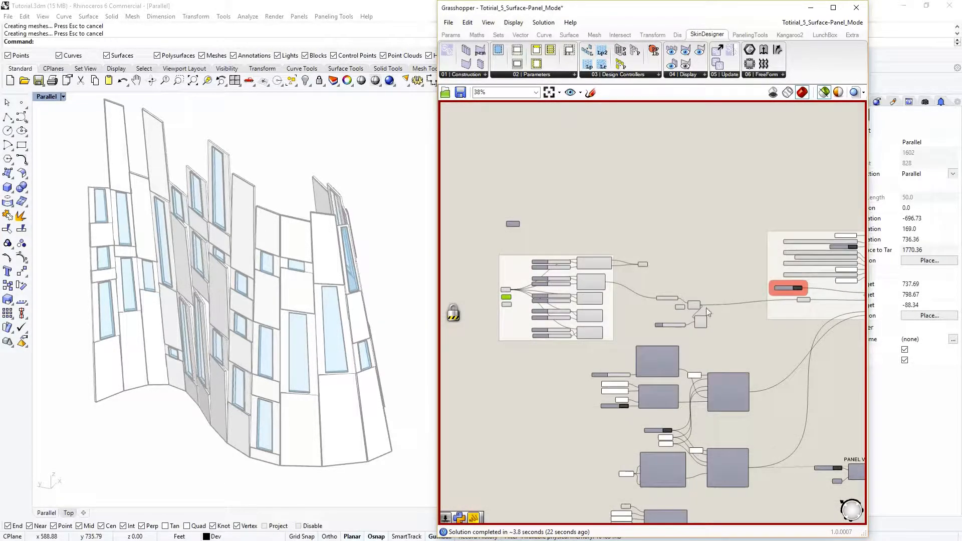
{"action": "scroll", "coordinate": [726, 315], "scroll_direction": "up", "scroll_amount": 3}
{"action": "scroll", "coordinate": [698, 276], "scroll_direction": "down", "scroll_amount": 3}
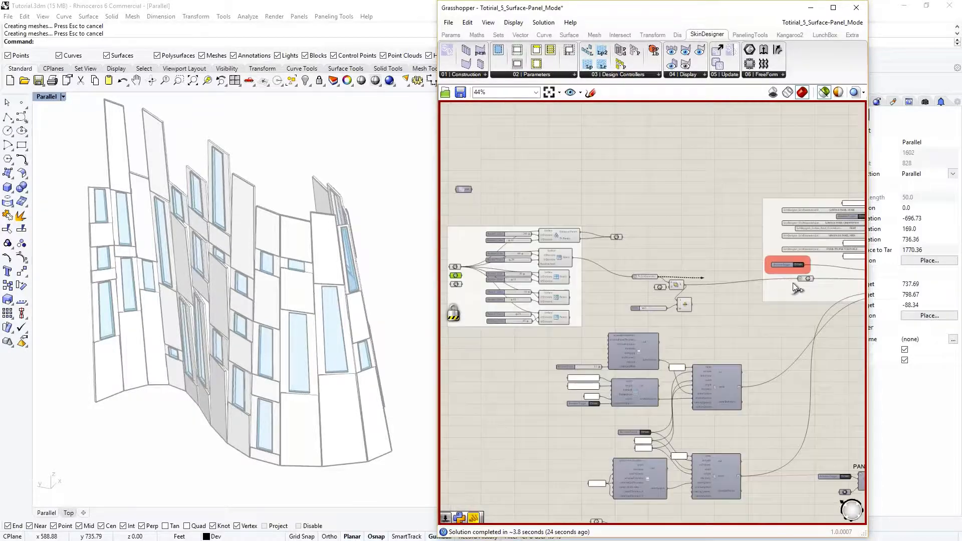
{"action": "scroll", "coordinate": [557, 284], "scroll_direction": "up", "scroll_amount": 7}
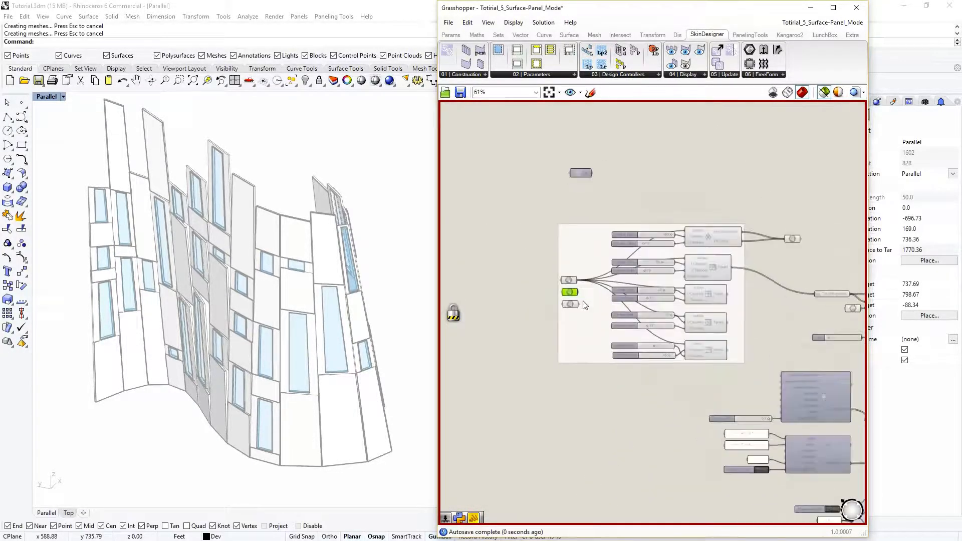
{"action": "left_click_drag", "start_coordinate": [591, 257], "coordinate": [593, 284], "text": "ctrl+shift"}
{"action": "scroll", "coordinate": [260, 261], "scroll_direction": "down", "scroll_amount": 16}
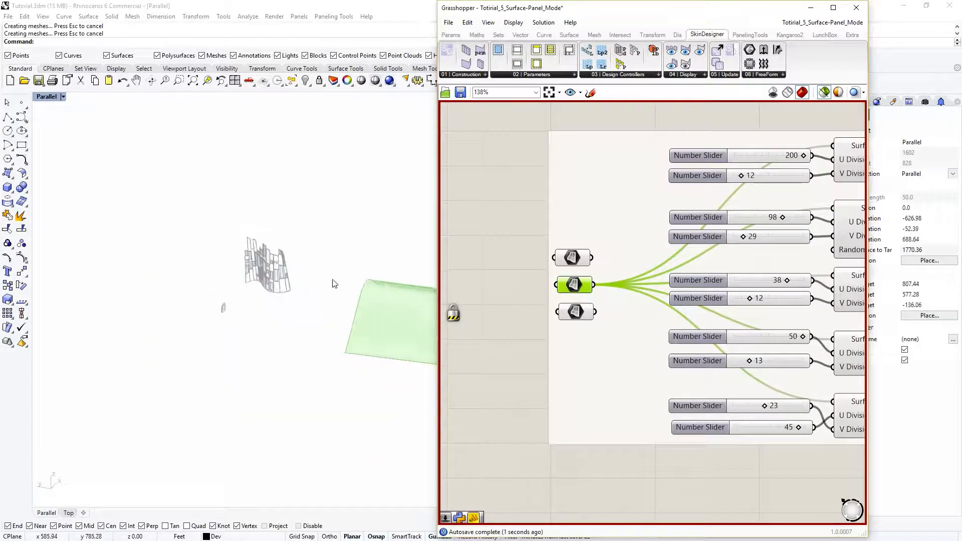
{"action": "scroll", "coordinate": [314, 275], "scroll_direction": "down", "scroll_amount": 4}
{"action": "right_click_drag", "start_coordinate": [317, 279], "coordinate": [353, 315]}
{"action": "scroll", "coordinate": [357, 307], "scroll_direction": "up", "scroll_amount": 6}
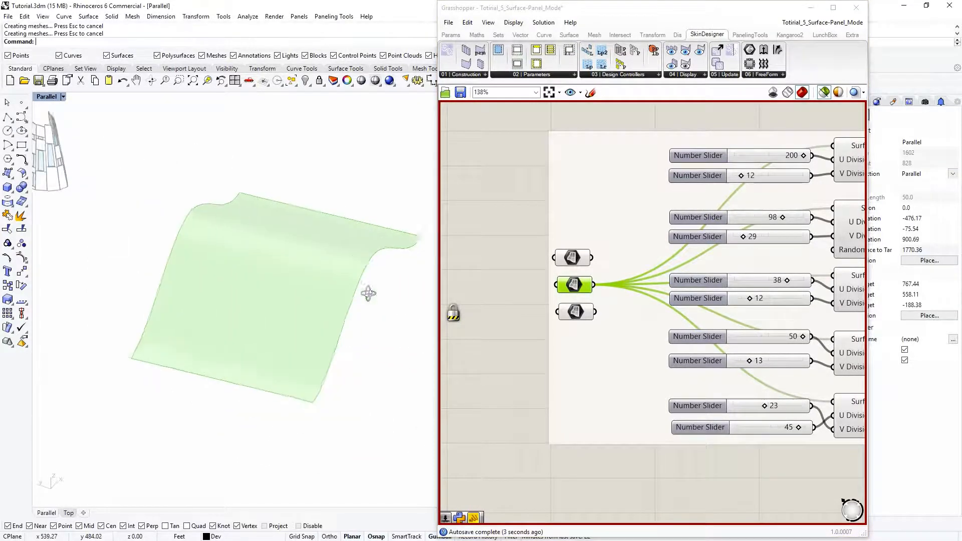
{"action": "scroll", "coordinate": [267, 239], "scroll_direction": "up", "scroll_amount": 1}
- Connect the custom geometry component's customSystem output to the customSystem input of the devP2 panel
{"action": "scroll", "coordinate": [531, 288], "scroll_direction": "down", "scroll_amount": 5}
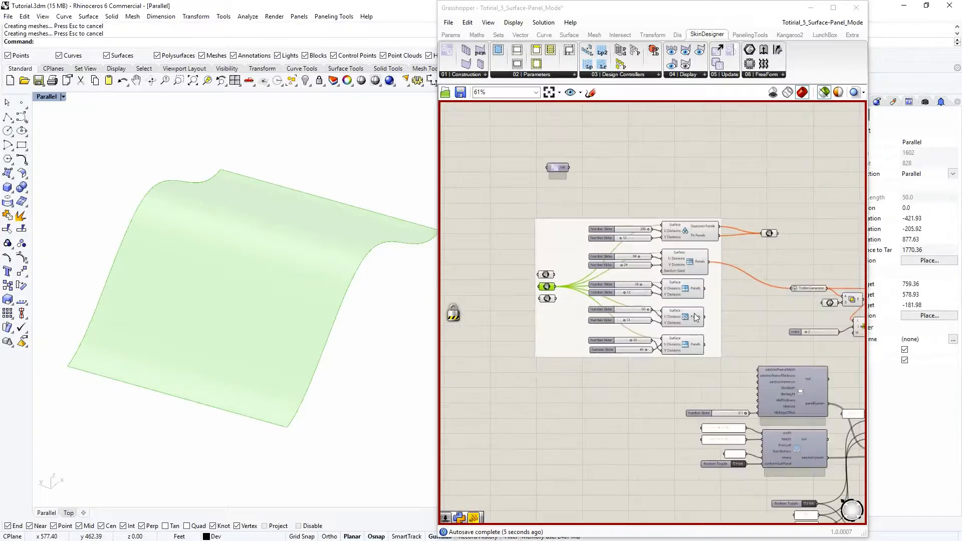
{"action": "scroll", "coordinate": [771, 306], "scroll_direction": "up", "scroll_amount": 2}
{"action": "scroll", "coordinate": [766, 307], "scroll_direction": "up", "scroll_amount": 1}
{"action": "right_click_drag", "start_coordinate": [693, 301], "coordinate": [606, 312]}
{"action": "scroll", "coordinate": [772, 302], "scroll_direction": "up", "scroll_amount": 2}
{"action": "right_click_drag", "start_coordinate": [759, 282], "coordinate": [700, 291]}
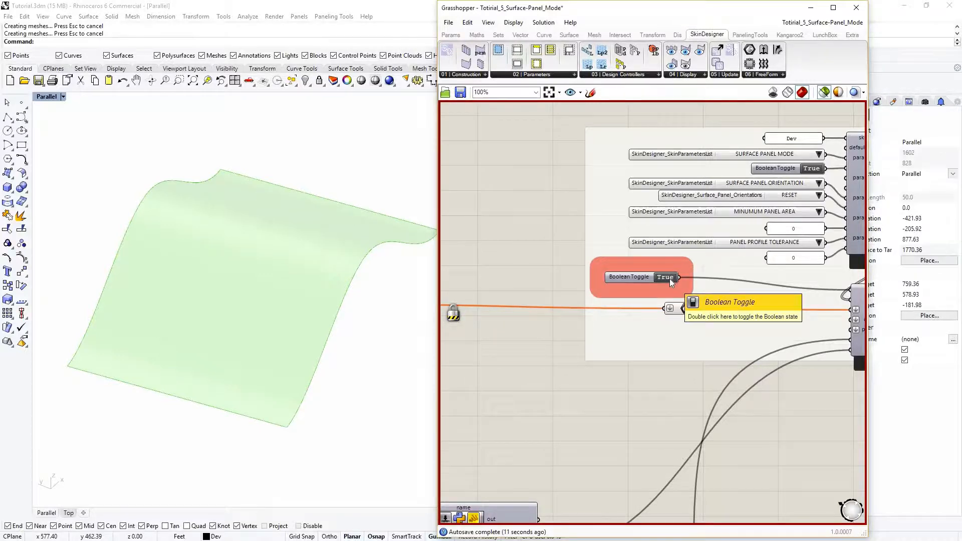
{"action": "scroll", "coordinate": [669, 279], "scroll_direction": "down", "scroll_amount": 5}
{"action": "scroll", "coordinate": [597, 448], "scroll_direction": "up", "scroll_amount": 1}
{"action": "right_click_drag", "start_coordinate": [589, 491], "coordinate": [647, 366]}
{"action": "scroll", "coordinate": [647, 366], "scroll_direction": "up", "scroll_amount": 2}
{"action": "scroll", "coordinate": [630, 354], "scroll_direction": "up", "scroll_amount": 1}
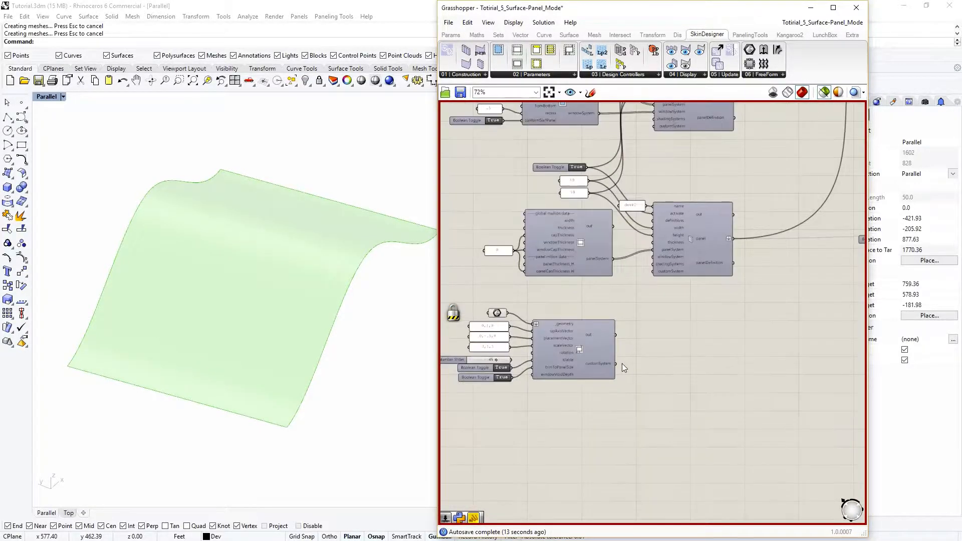
{"action": "scroll", "coordinate": [621, 363], "scroll_direction": "up", "scroll_amount": 1}
{"action": "left_click_drag", "start_coordinate": [651, 287], "coordinate": [664, 236]}
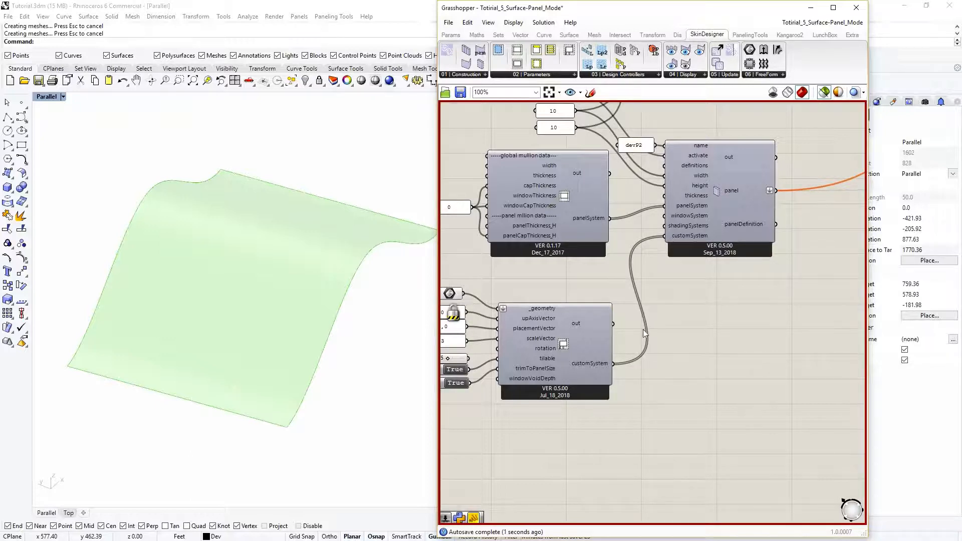
- Examine the geometry parameter feeding the custom system and the surface parameter feeding the skin generator
{"action": "scroll", "coordinate": [630, 332], "scroll_direction": "up", "scroll_amount": 1}
{"action": "left_click", "coordinate": [474, 288]}
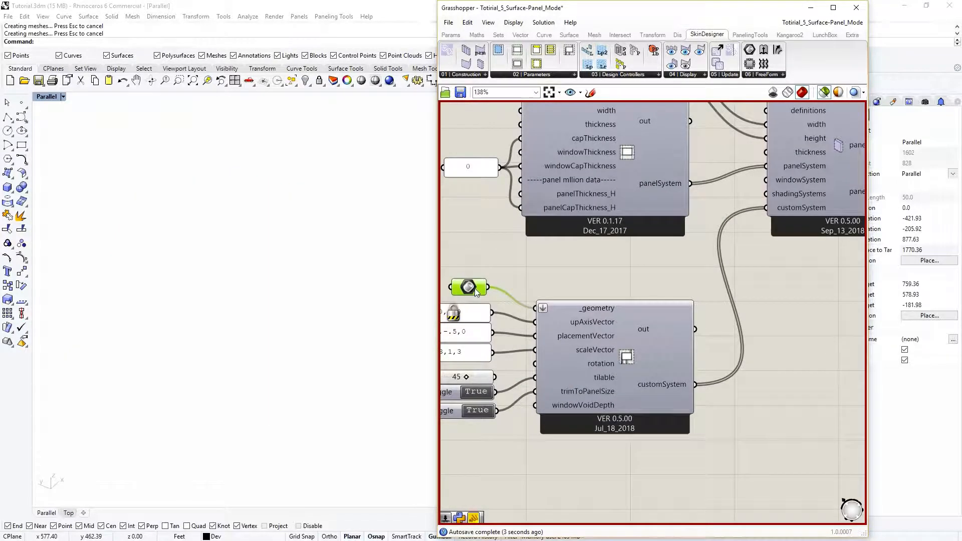
{"action": "scroll", "coordinate": [474, 288], "scroll_direction": "down", "scroll_amount": 5}
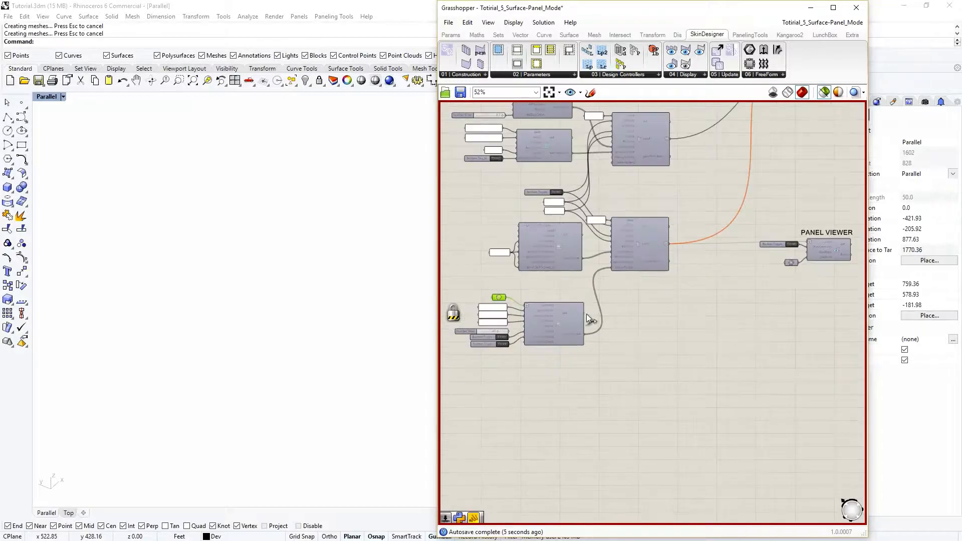
{"action": "scroll", "coordinate": [586, 316], "scroll_direction": "up", "scroll_amount": 2}
{"action": "scroll", "coordinate": [572, 330], "scroll_direction": "down", "scroll_amount": 4}
{"action": "right_click_drag", "start_coordinate": [688, 141], "coordinate": [674, 263]}
{"action": "scroll", "coordinate": [693, 226], "scroll_direction": "up", "scroll_amount": 5}
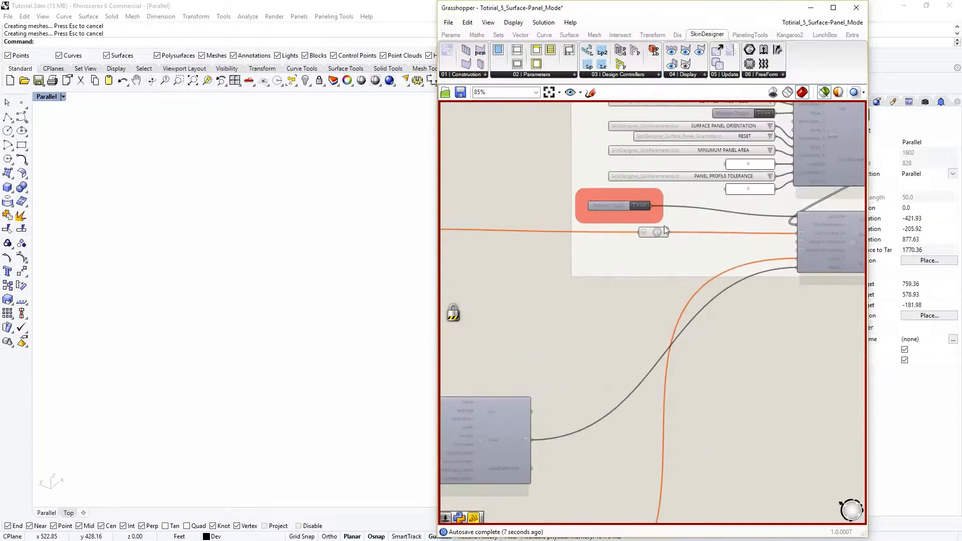
{"action": "left_click", "coordinate": [641, 242]}
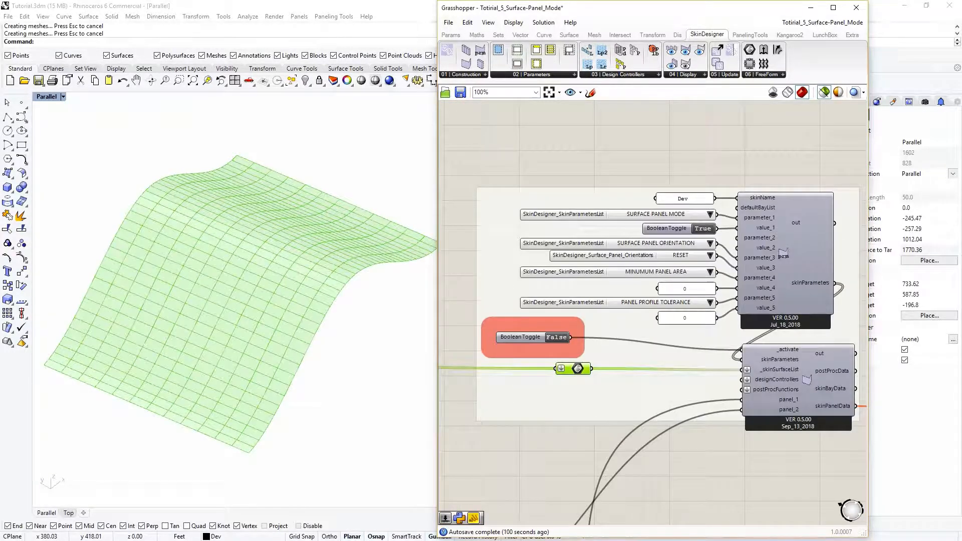
- Set the skin generator's activate toggle to True and inspect the generated panels up close, selecting one window panel
{"action": "scroll", "coordinate": [546, 358], "scroll_direction": "up", "scroll_amount": 2}
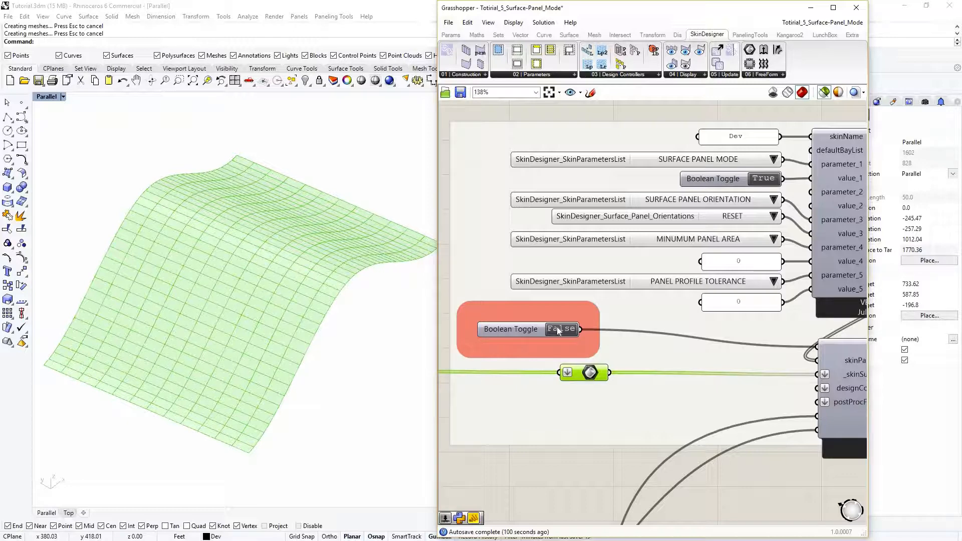
{"action": "left_click", "coordinate": [558, 330]}
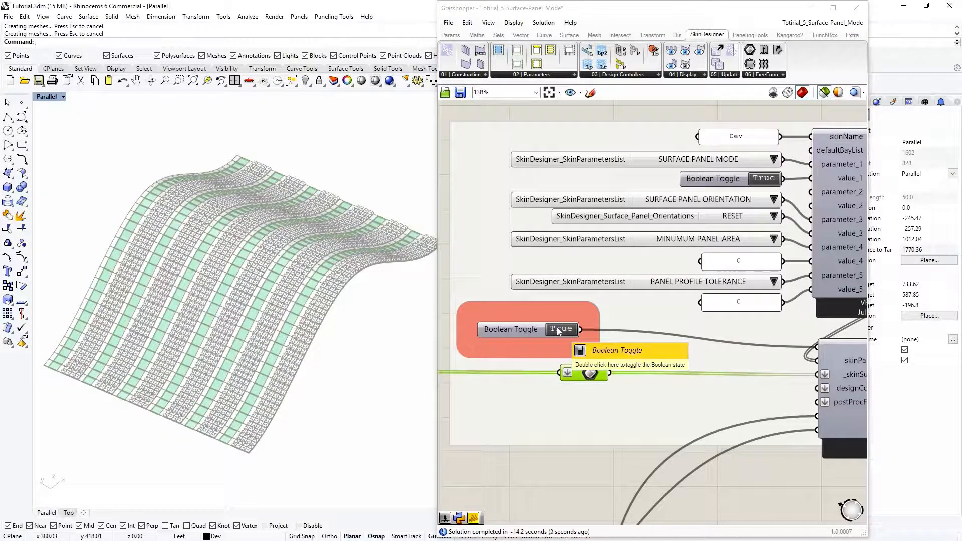
{"action": "right_click_drag", "start_coordinate": [380, 300], "coordinate": [279, 303]}
{"action": "scroll", "coordinate": [279, 303], "scroll_direction": "up", "scroll_amount": 5}
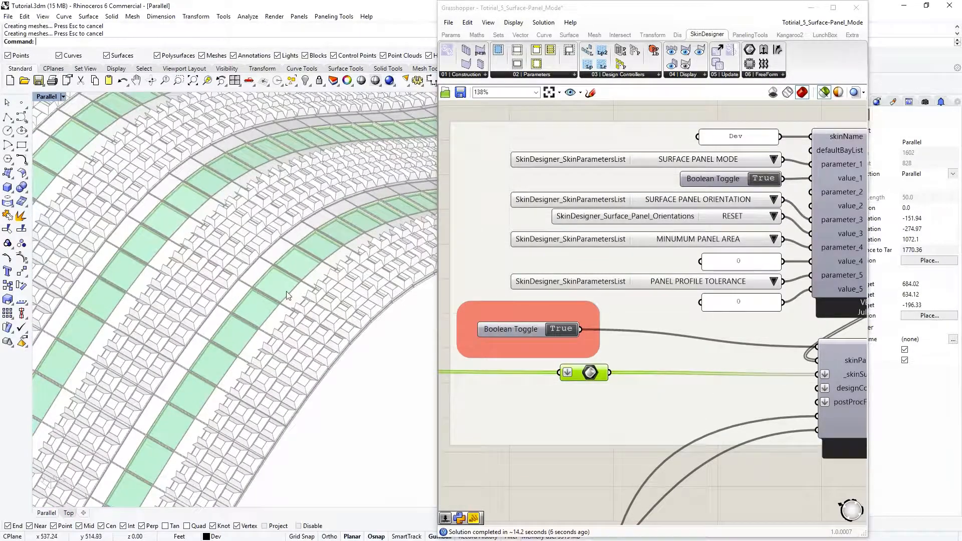
{"action": "scroll", "coordinate": [278, 272], "scroll_direction": "up", "scroll_amount": 3}
{"action": "left_click", "coordinate": [281, 251]}
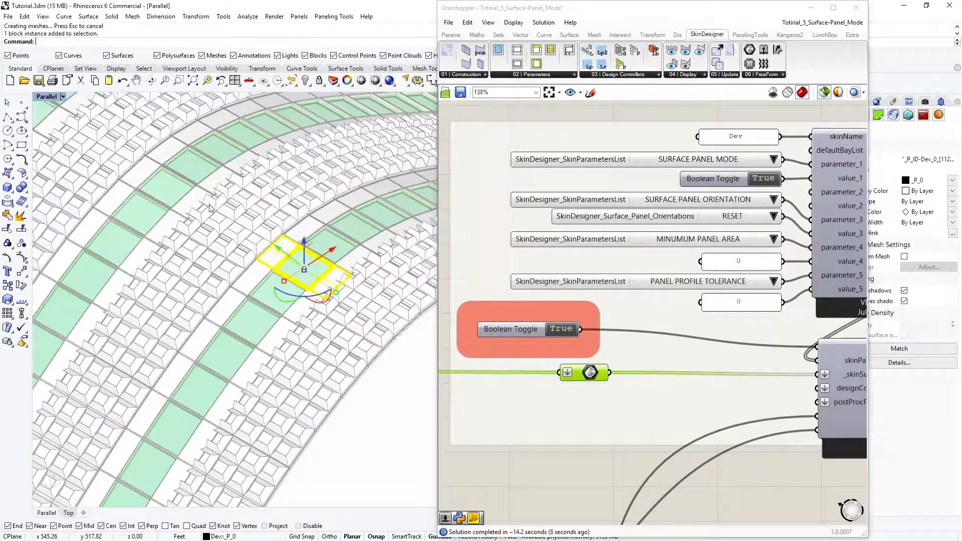
- Add window panels from the neighbouring strips to the selection, select one solid panel at the surface edge, and compare the panels across the facade
{"action": "left_click", "coordinate": [148, 175], "text": "shift"}
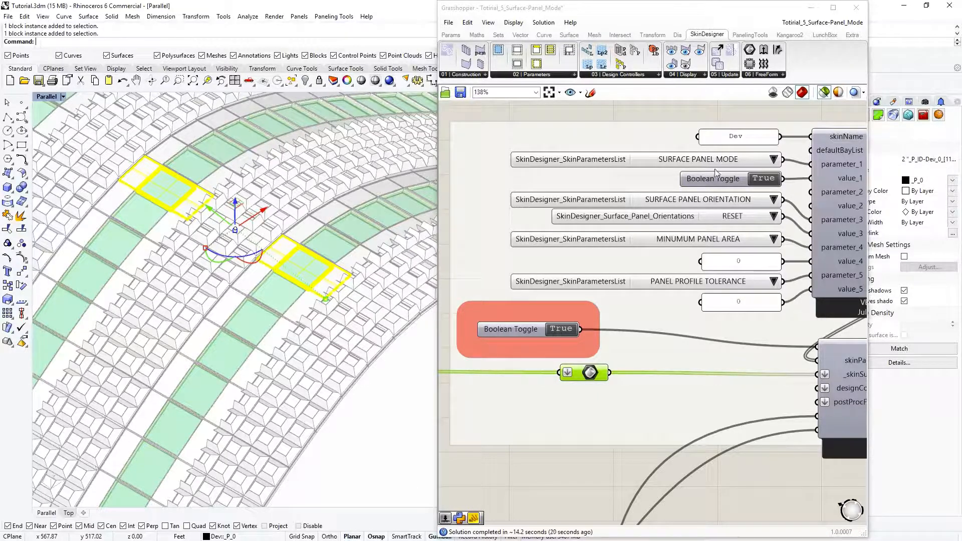
{"action": "right_click_drag", "start_coordinate": [385, 201], "coordinate": [312, 212]}
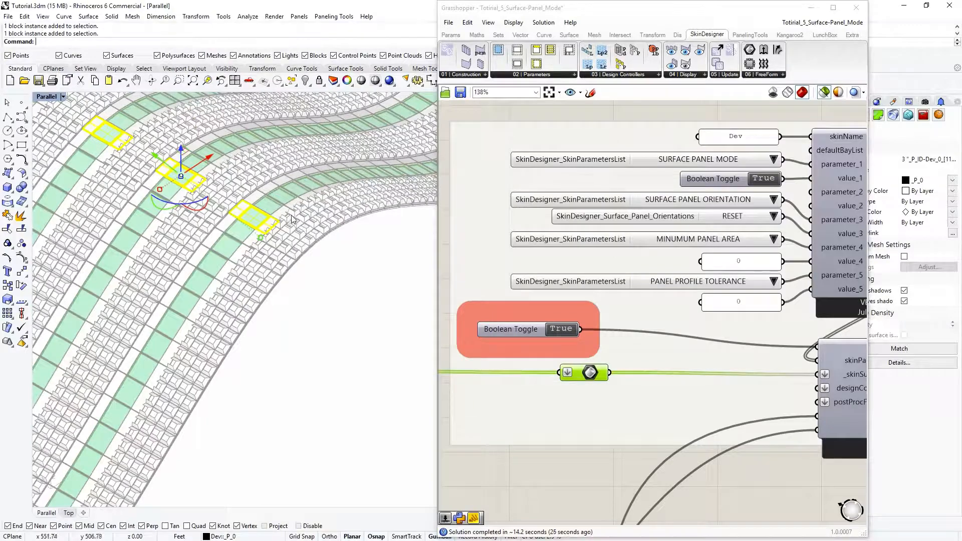
{"action": "scroll", "coordinate": [289, 216], "scroll_direction": "down", "scroll_amount": 2}
{"action": "left_click", "coordinate": [311, 225]}
{"action": "scroll", "coordinate": [275, 211], "scroll_direction": "up", "scroll_amount": 2}
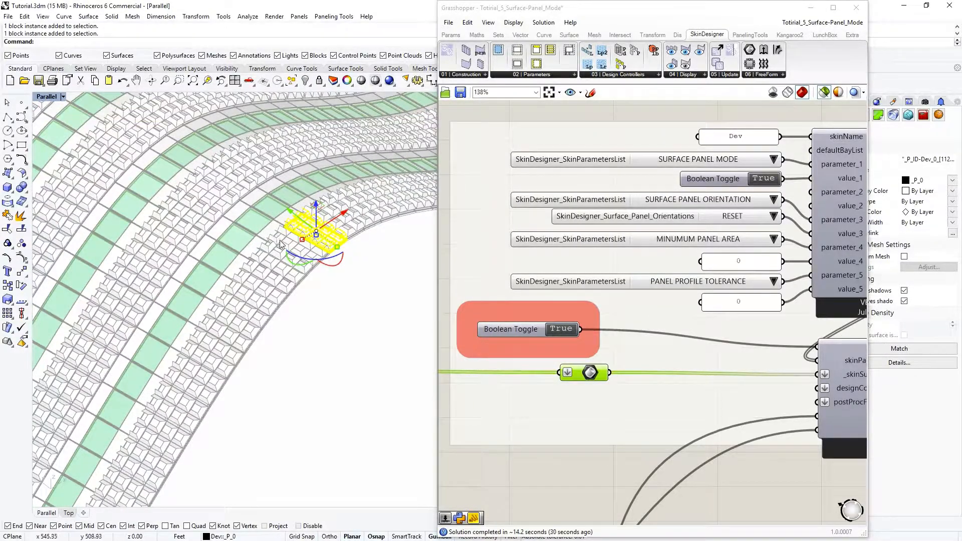
{"action": "scroll", "coordinate": [291, 228], "scroll_direction": "down", "scroll_amount": 3}
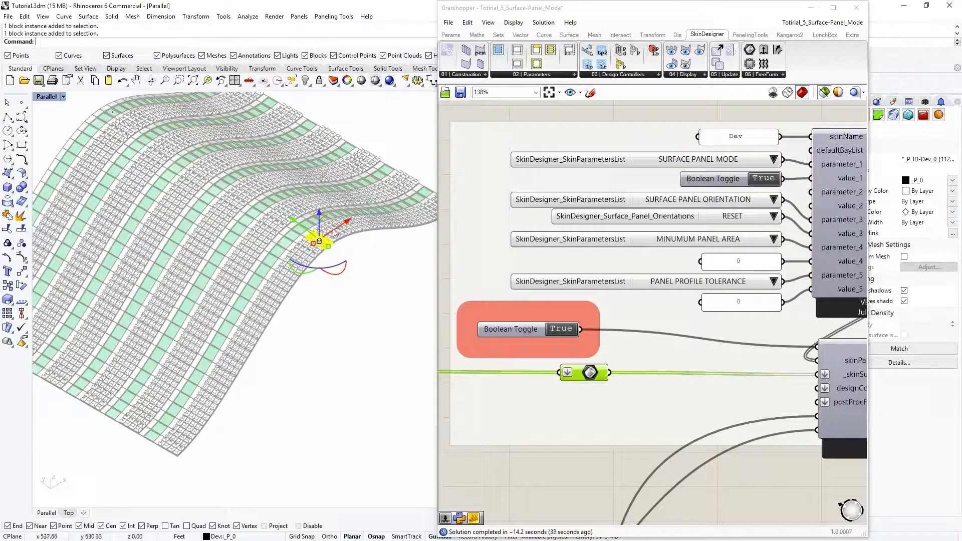
{"action": "scroll", "coordinate": [616, 313], "scroll_direction": "down", "scroll_amount": 2}
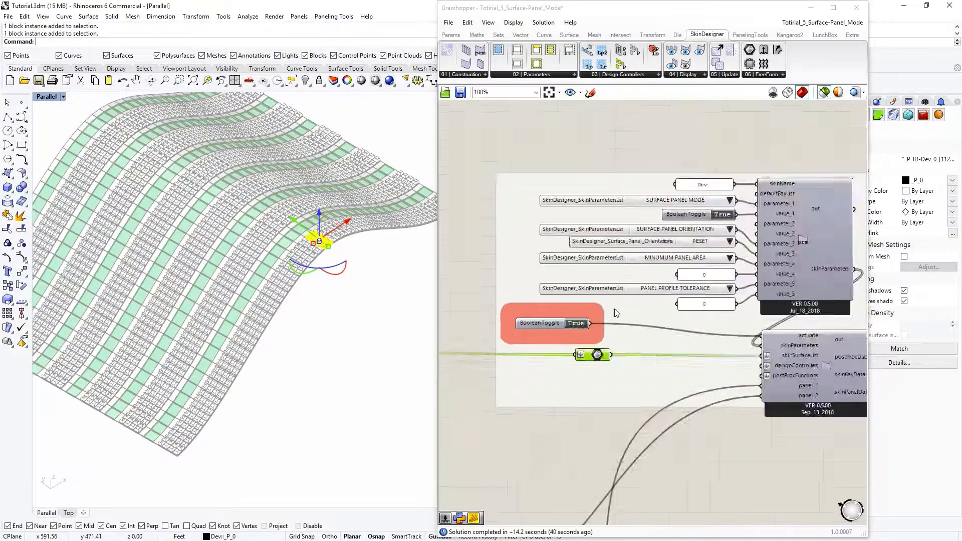
{"action": "scroll", "coordinate": [616, 313], "scroll_direction": "up", "scroll_amount": 3}
{"action": "scroll", "coordinate": [264, 259], "scroll_direction": "up", "scroll_amount": 1}
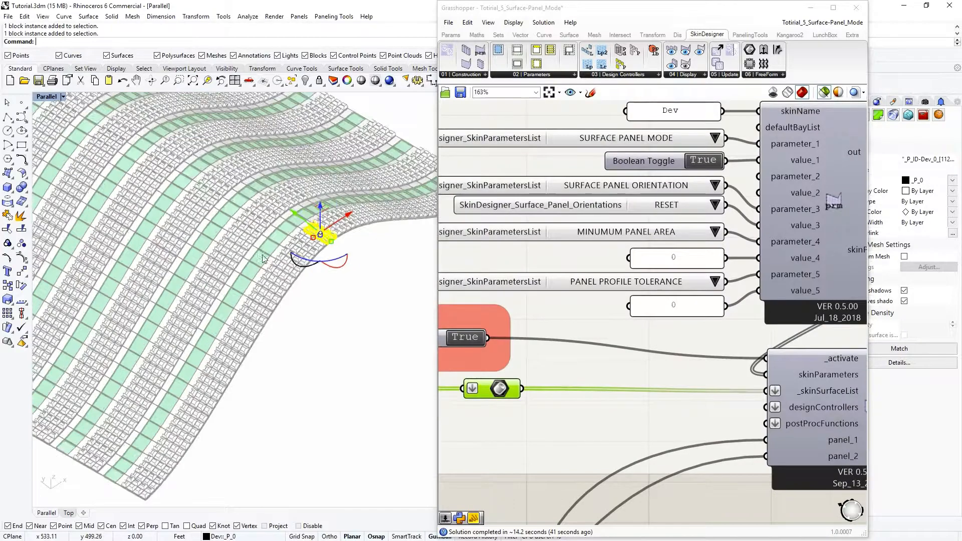
{"action": "scroll", "coordinate": [264, 258], "scroll_direction": "up", "scroll_amount": 8}
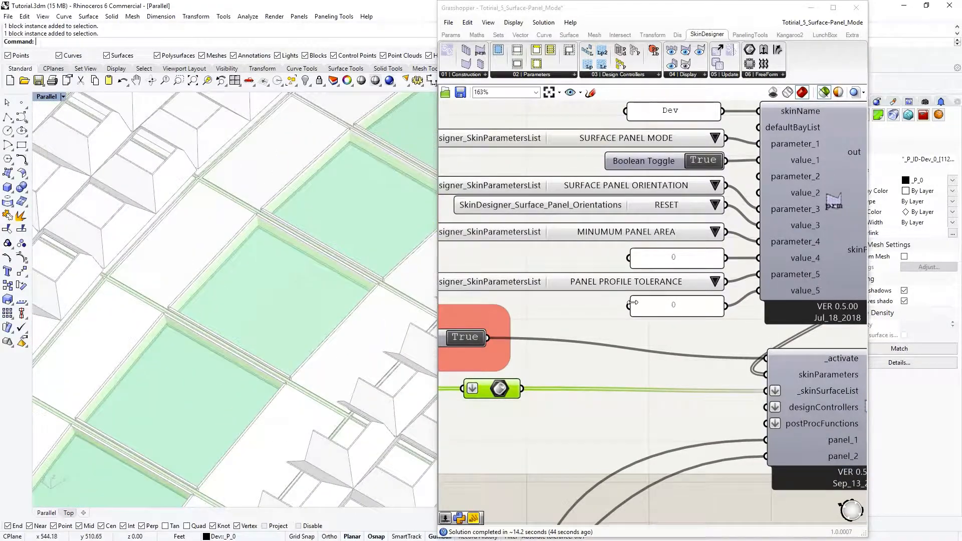
- Set the panel profile tolerance value feeding the skin parameters to 1/12
{"action": "scroll", "coordinate": [632, 302], "scroll_direction": "down", "scroll_amount": 4}
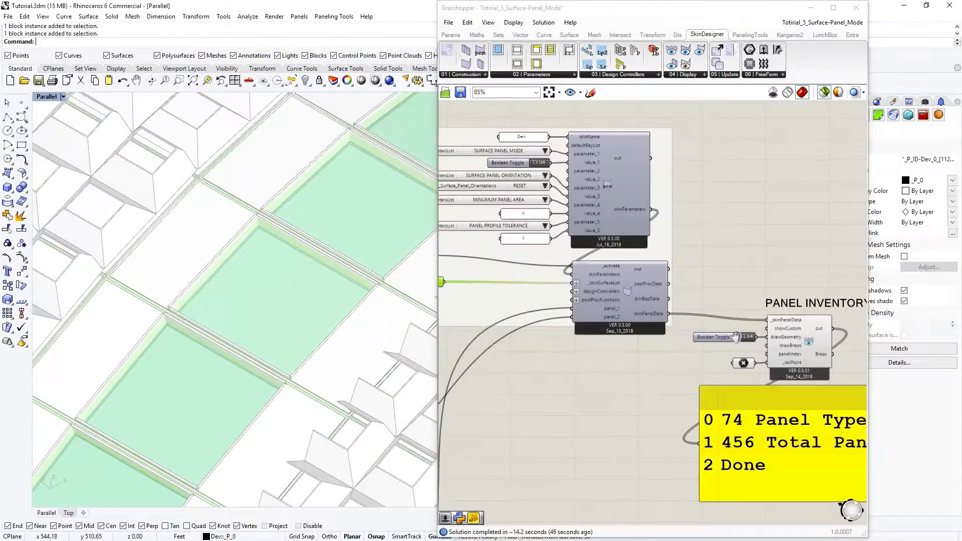
{"action": "scroll", "coordinate": [626, 256], "scroll_direction": "down", "scroll_amount": 4}
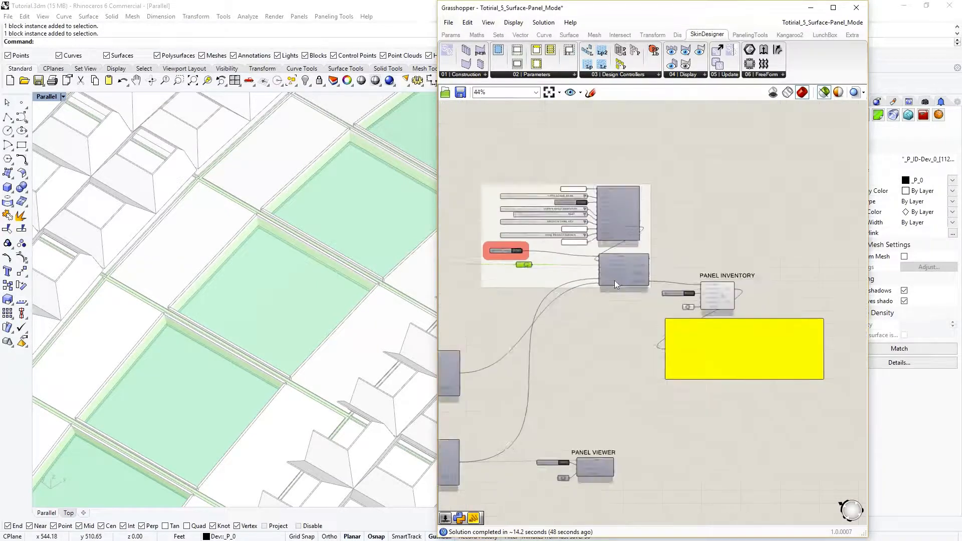
{"action": "scroll", "coordinate": [513, 263], "scroll_direction": "up", "scroll_amount": 4}
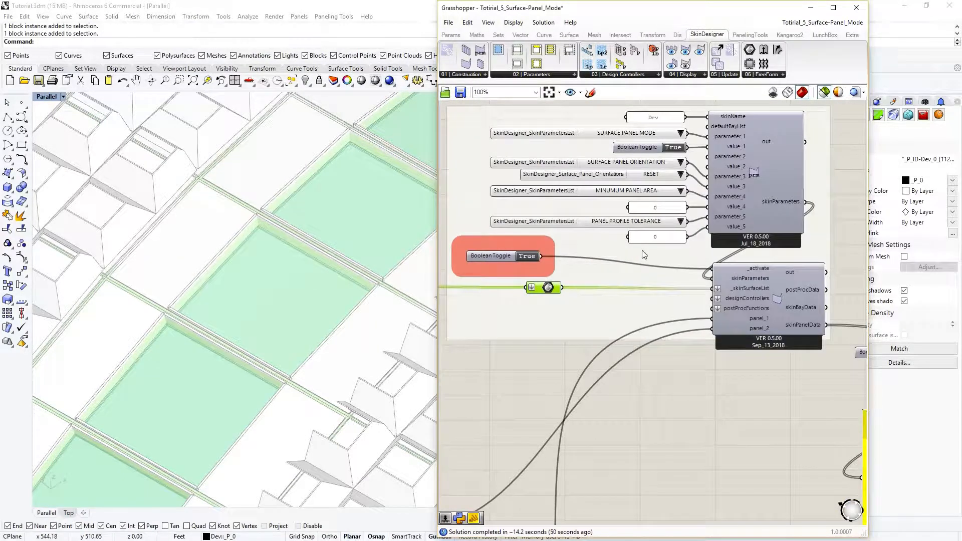
{"action": "double_click", "coordinate": [656, 236]}
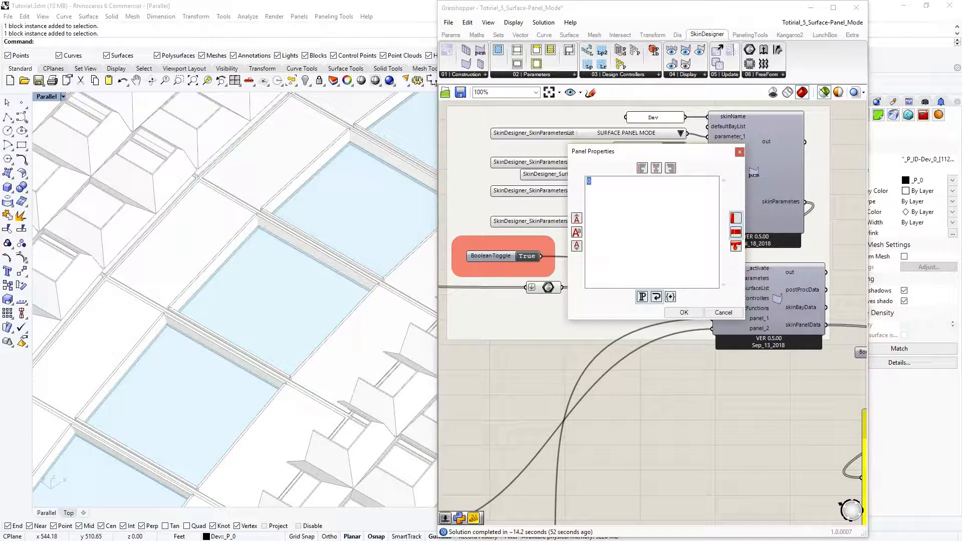
{"action": "type", "text": "1/12"}
{"action": "left_click", "coordinate": [683, 313]}
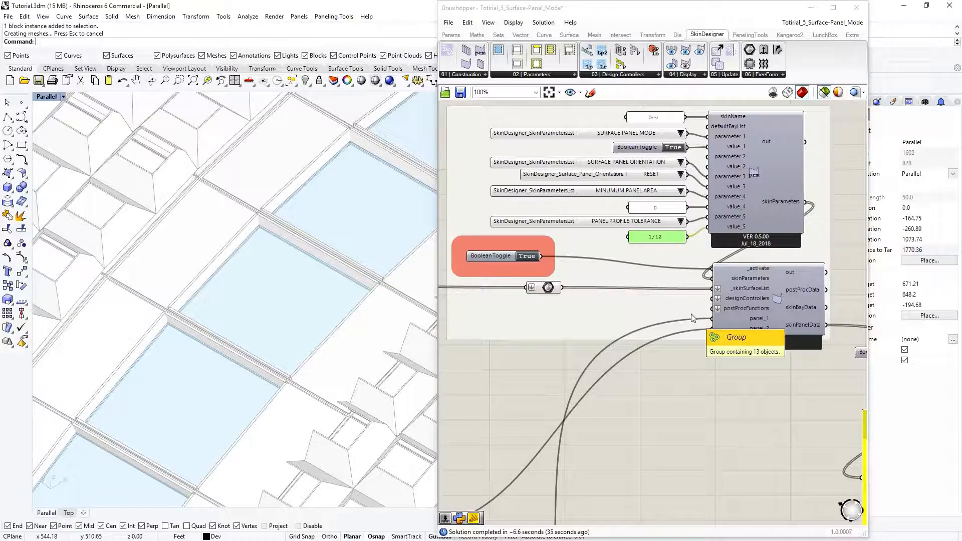
- Examine the panel inventory readout for the number of panel types and total panels
{"action": "scroll", "coordinate": [635, 242], "scroll_direction": "down", "scroll_amount": 1}
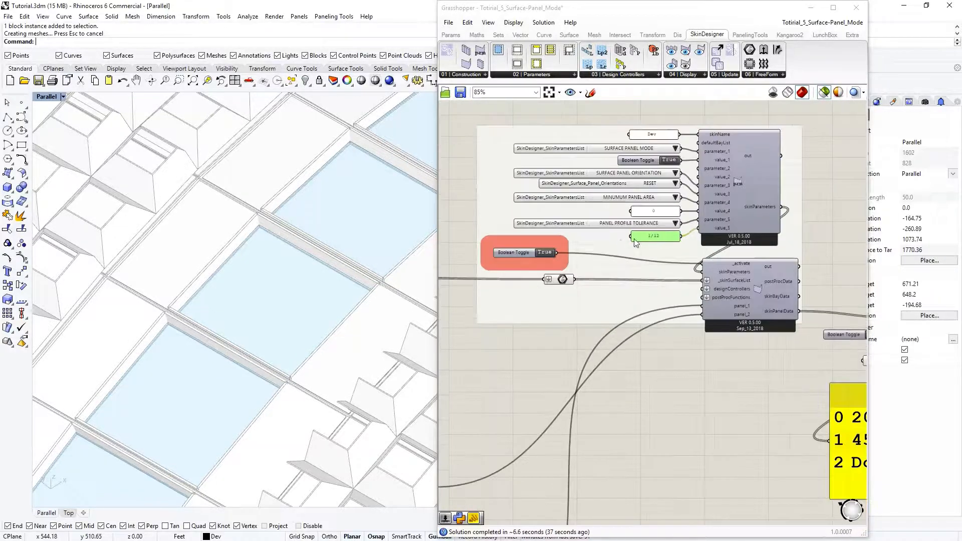
{"action": "scroll", "coordinate": [620, 240], "scroll_direction": "down", "scroll_amount": 2}
{"action": "scroll", "coordinate": [736, 324], "scroll_direction": "up", "scroll_amount": 2}
{"action": "right_click_drag", "start_coordinate": [854, 381], "coordinate": [738, 357]}
{"action": "scroll", "coordinate": [746, 374], "scroll_direction": "up", "scroll_amount": 2}
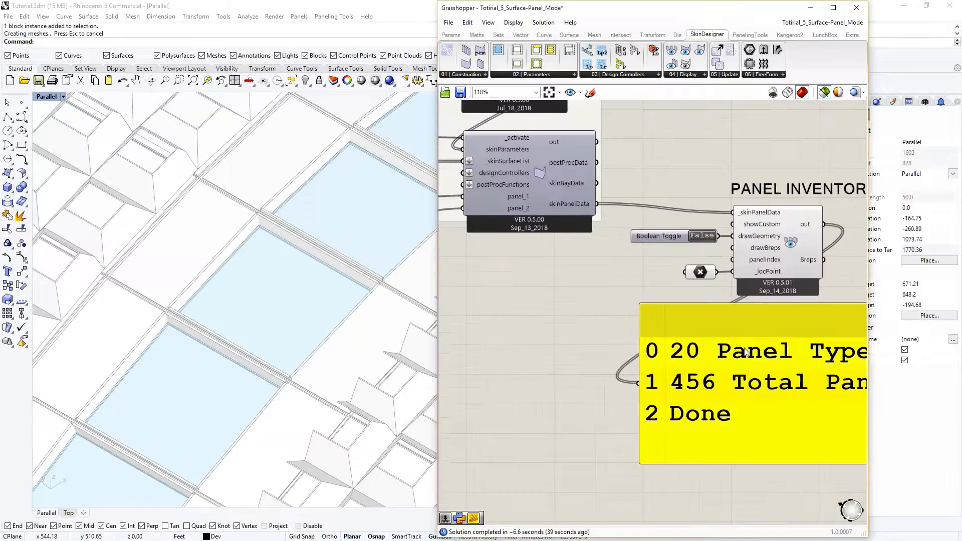
{"action": "scroll", "coordinate": [699, 353], "scroll_direction": "up", "scroll_amount": 1}
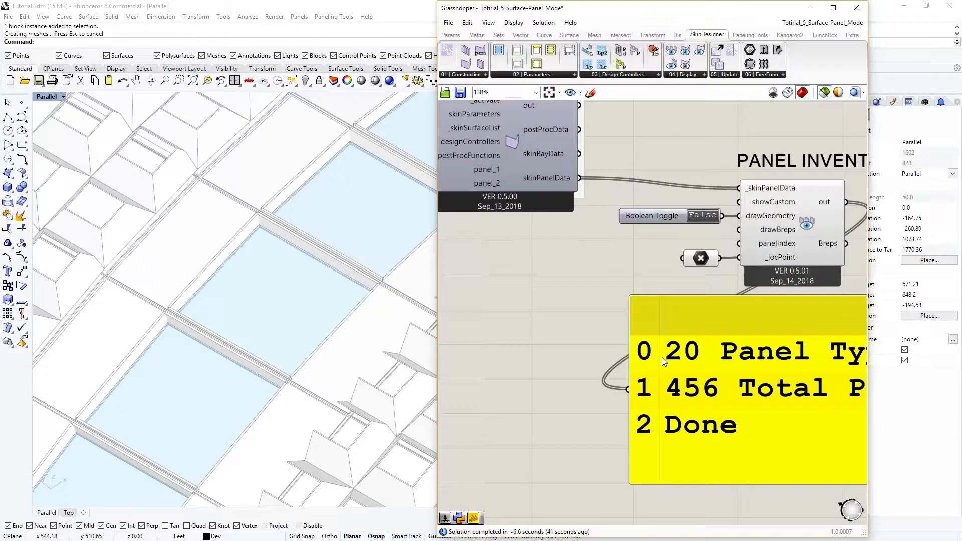
{"action": "scroll", "coordinate": [662, 357], "scroll_direction": "down", "scroll_amount": 1}
{"action": "scroll", "coordinate": [726, 370], "scroll_direction": "down", "scroll_amount": 1}
{"action": "scroll", "coordinate": [698, 363], "scroll_direction": "up", "scroll_amount": 1}
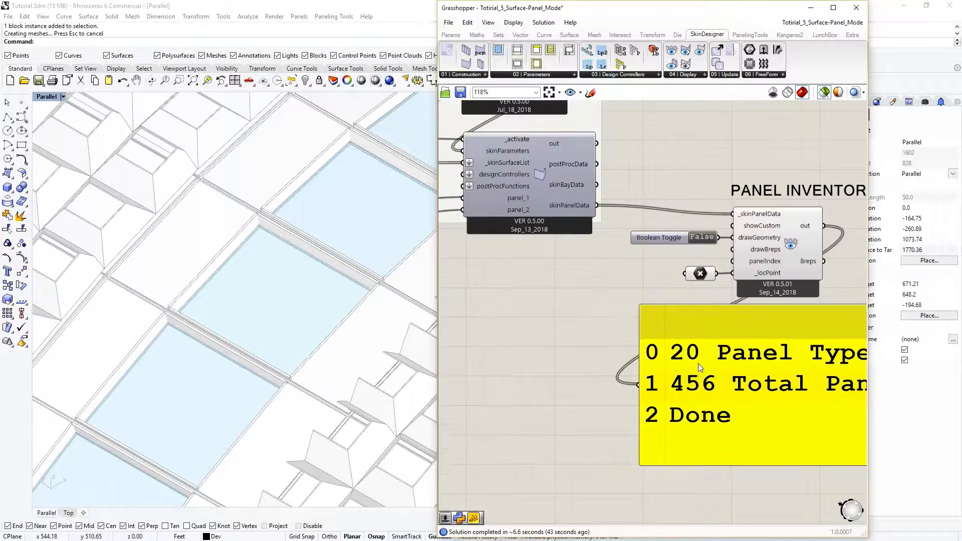
{"action": "scroll", "coordinate": [698, 363], "scroll_direction": "down", "scroll_amount": 3}
{"action": "scroll", "coordinate": [501, 275], "scroll_direction": "up", "scroll_amount": 1}
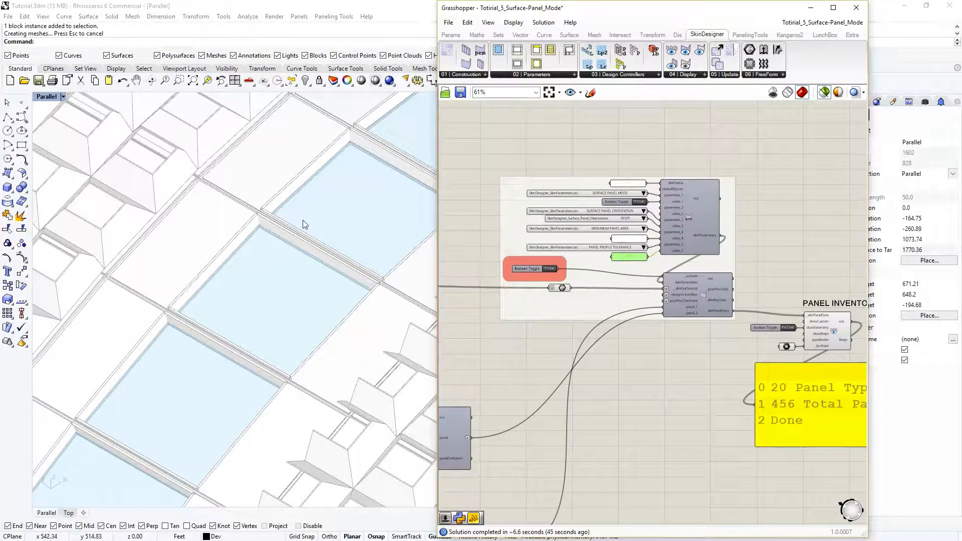
- Inspect the joints between adjacent window panels up close, selecting one window panel to check its outline and clearing the selection
{"action": "scroll", "coordinate": [225, 187], "scroll_direction": "up", "scroll_amount": 3}
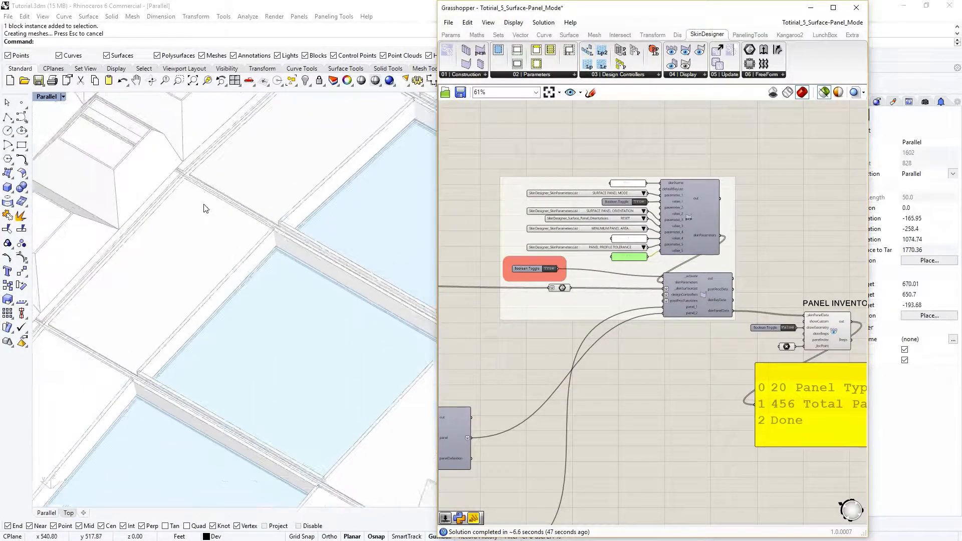
{"action": "scroll", "coordinate": [204, 208], "scroll_direction": "down", "scroll_amount": 3}
{"action": "scroll", "coordinate": [271, 360], "scroll_direction": "up", "scroll_amount": 5}
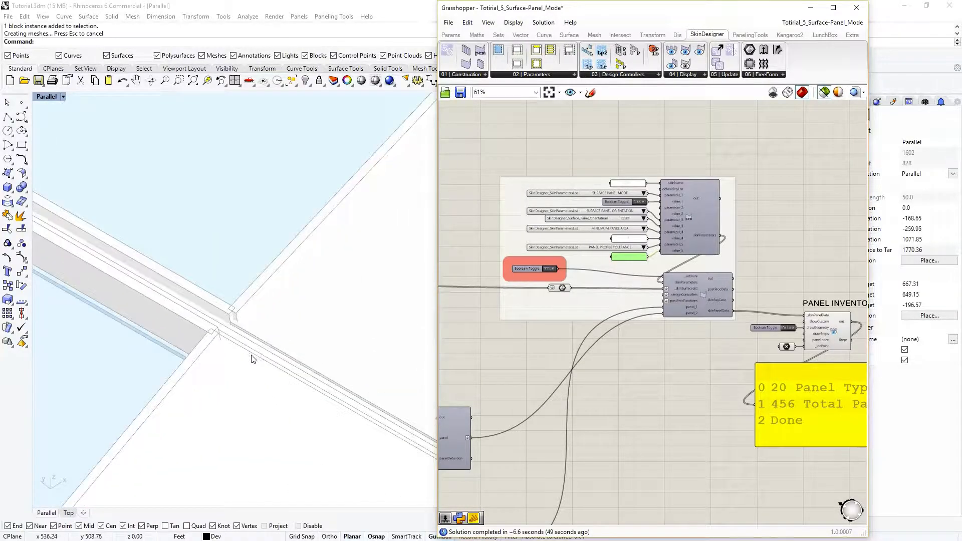
{"action": "scroll", "coordinate": [240, 349], "scroll_direction": "down", "scroll_amount": 4}
{"action": "scroll", "coordinate": [388, 221], "scroll_direction": "up", "scroll_amount": 5}
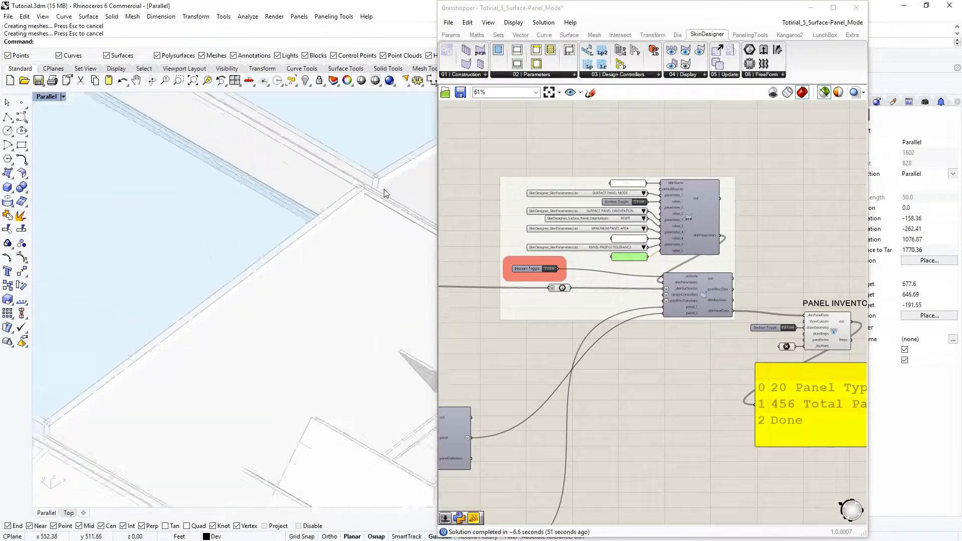
{"action": "scroll", "coordinate": [386, 198], "scroll_direction": "down", "scroll_amount": 3}
{"action": "scroll", "coordinate": [310, 246], "scroll_direction": "up", "scroll_amount": 4}
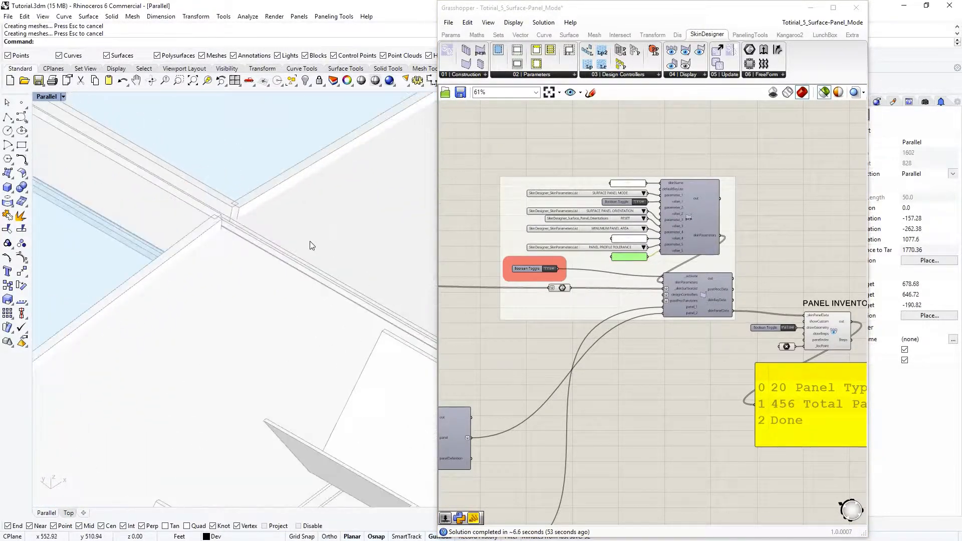
{"action": "scroll", "coordinate": [302, 243], "scroll_direction": "down", "scroll_amount": 3}
{"action": "scroll", "coordinate": [300, 242], "scroll_direction": "up", "scroll_amount": 3}
{"action": "left_click", "coordinate": [300, 244]}
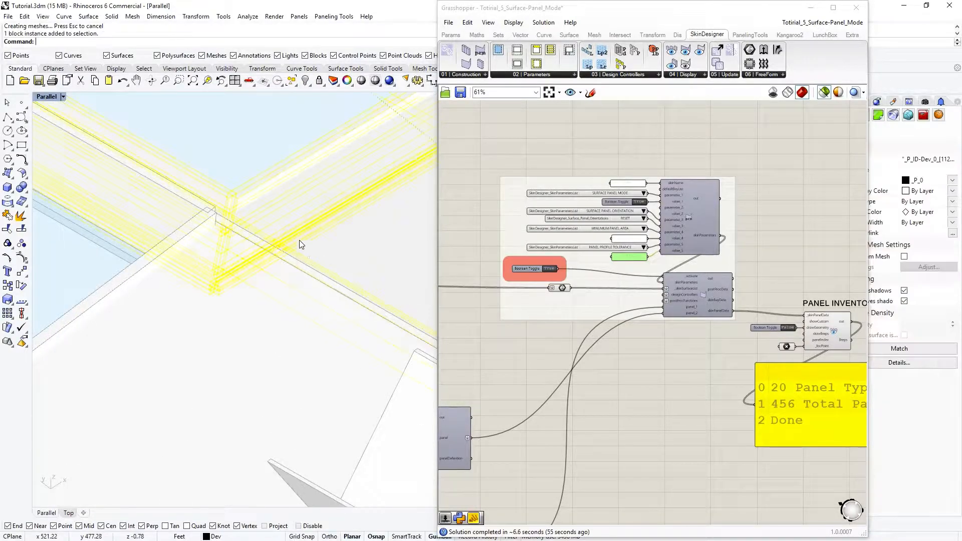
{"action": "scroll", "coordinate": [299, 239], "scroll_direction": "down", "scroll_amount": 4}
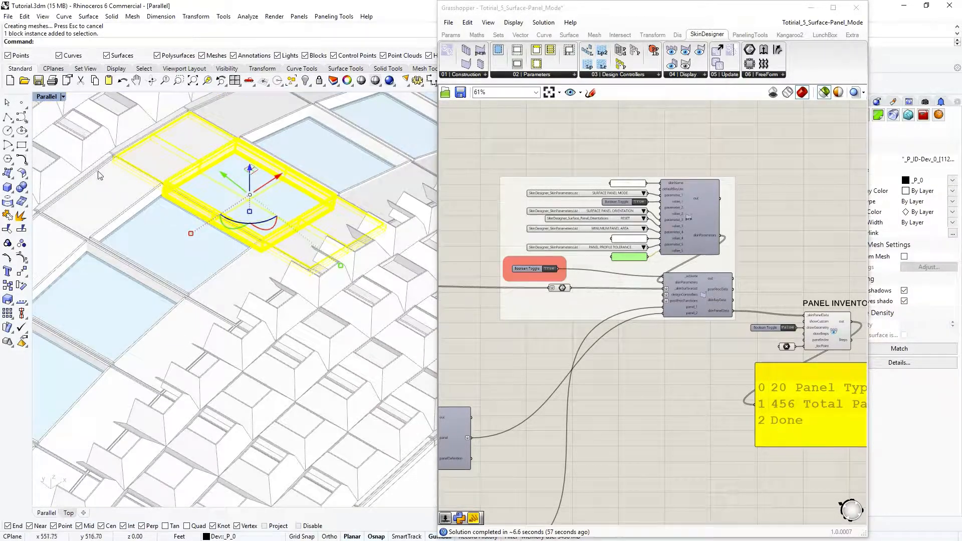
{"action": "scroll", "coordinate": [244, 233], "scroll_direction": "down", "scroll_amount": 3}
{"action": "key", "text": "Escape"}
{"action": "scroll", "coordinate": [392, 242], "scroll_direction": "up", "scroll_amount": 4}
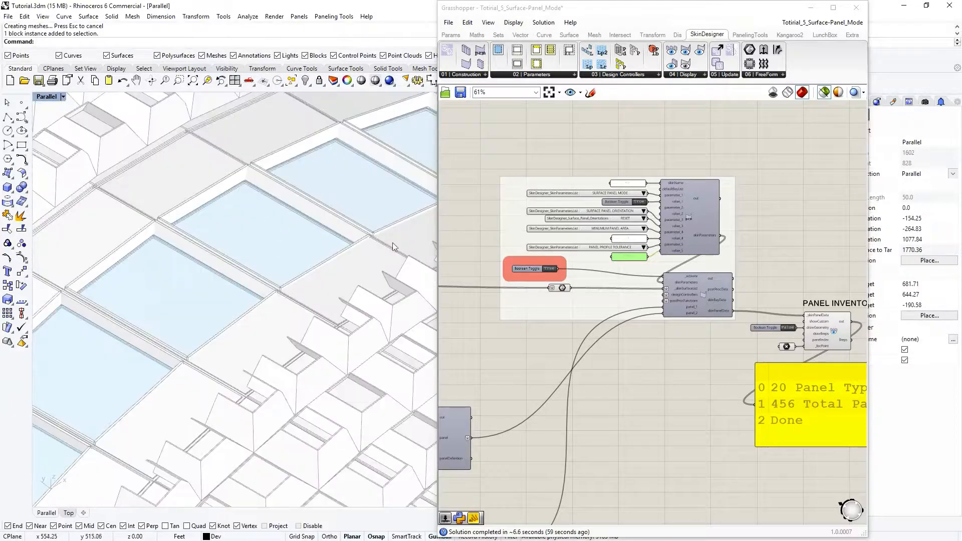
- Set the panel profile tolerance value to 6/12
{"action": "scroll", "coordinate": [630, 259], "scroll_direction": "up", "scroll_amount": 5}
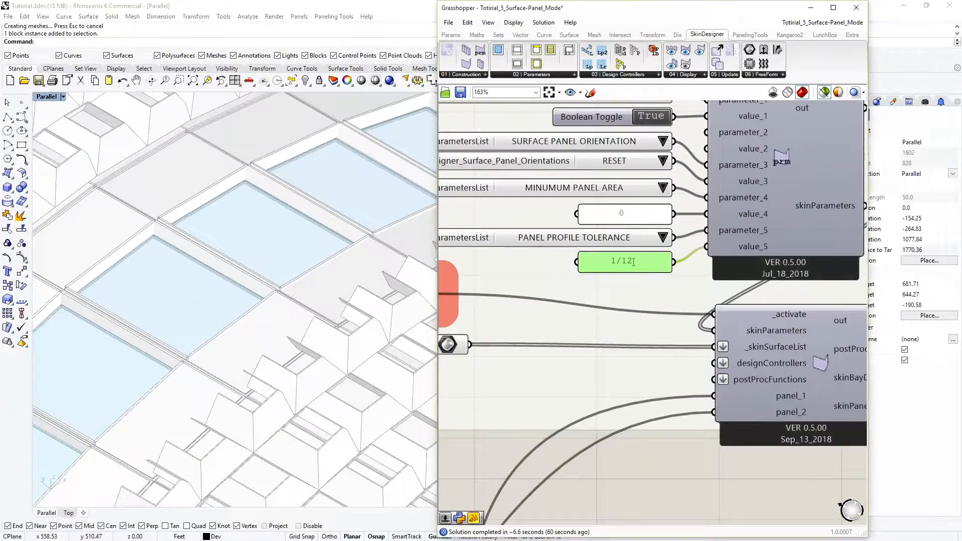
{"action": "double_click", "coordinate": [633, 262]}
{"action": "type", "text": "6/"}
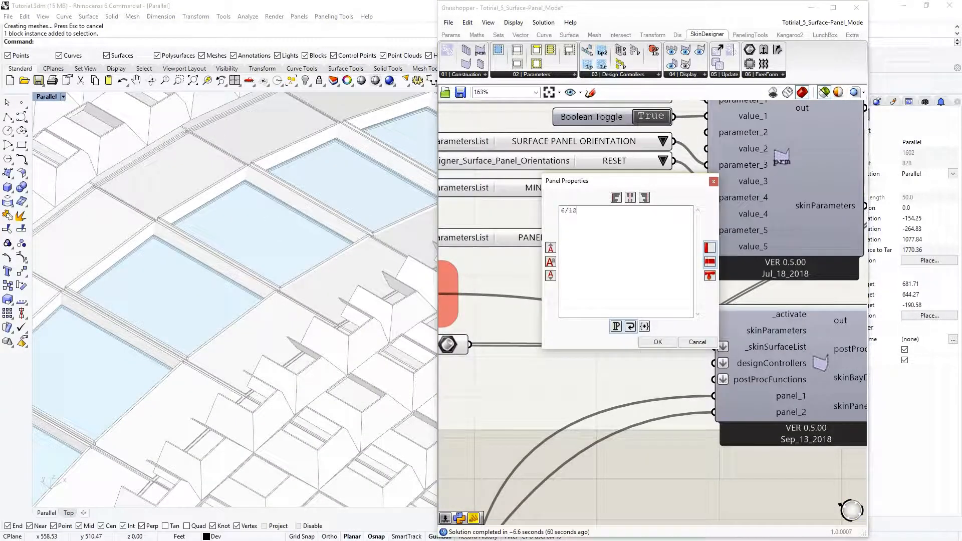
{"action": "left_click", "coordinate": [658, 342]}
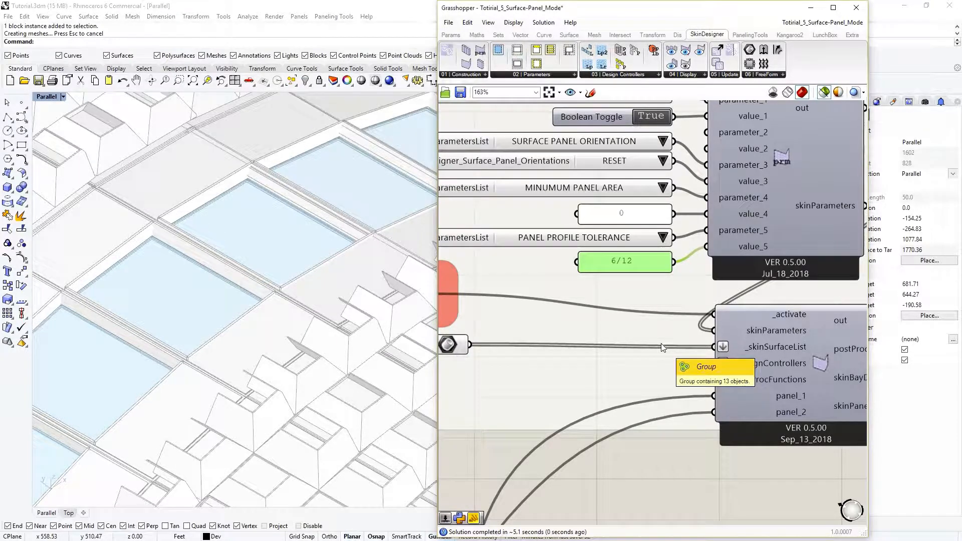
- Select individual window panels to check their joints, and examine the regenerated panels both up close and across the whole facade
{"action": "scroll", "coordinate": [245, 156], "scroll_direction": "up", "scroll_amount": 3}
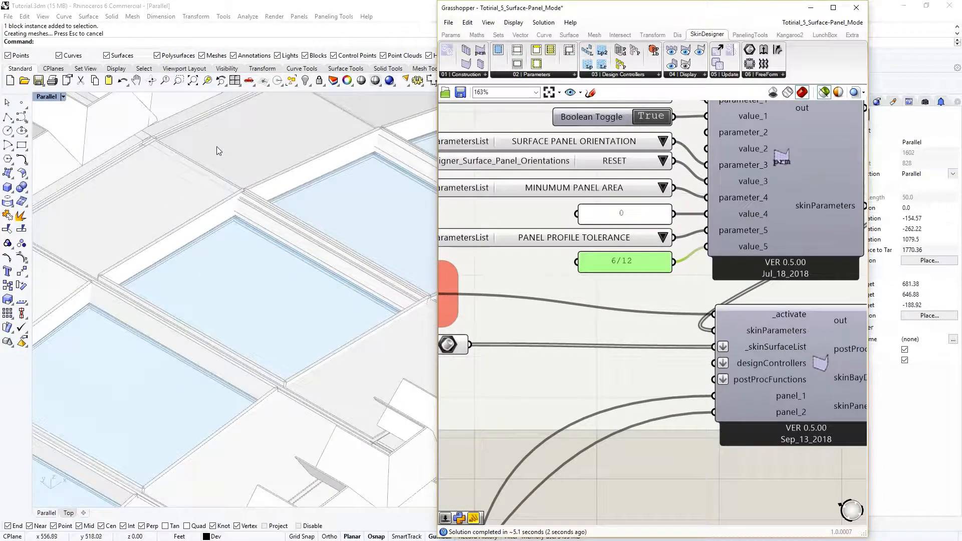
{"action": "left_click", "coordinate": [216, 146]}
{"action": "left_click", "coordinate": [130, 193]}
{"action": "left_click", "coordinate": [222, 146]}
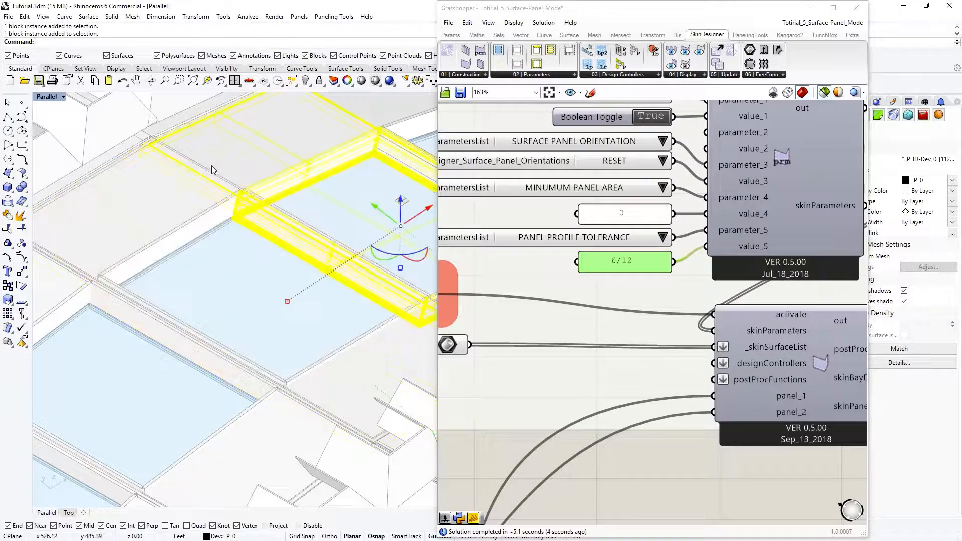
{"action": "scroll", "coordinate": [155, 192], "scroll_direction": "down", "scroll_amount": 5}
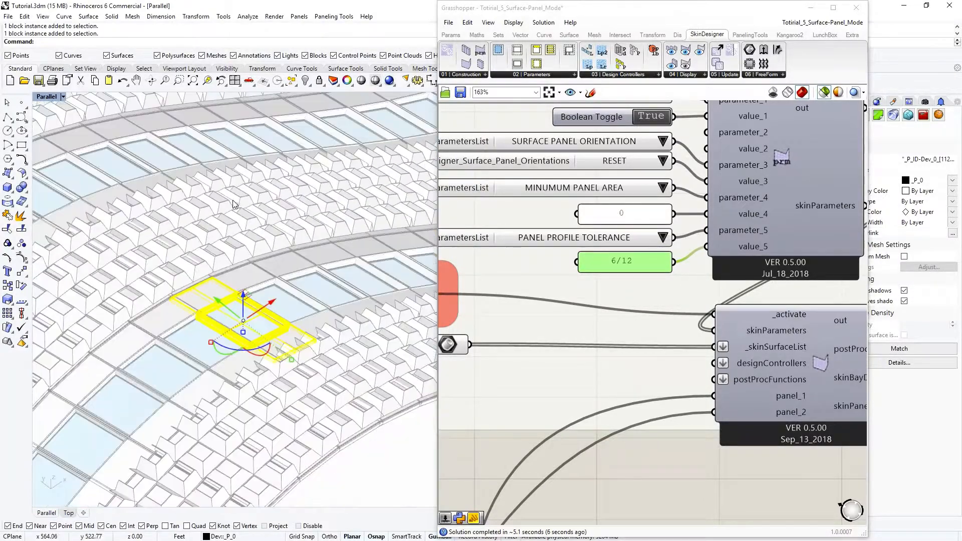
{"action": "scroll", "coordinate": [186, 310], "scroll_direction": "up", "scroll_amount": 6}
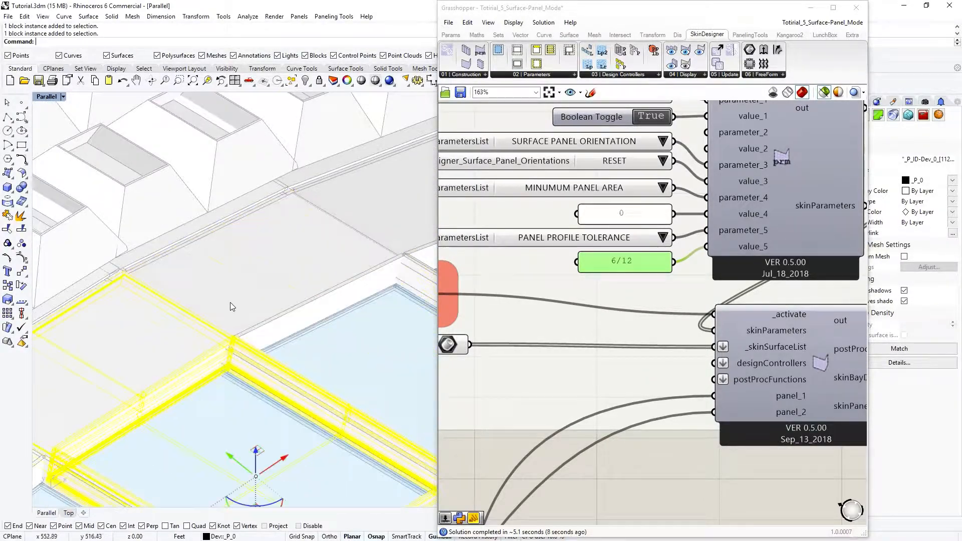
{"action": "scroll", "coordinate": [239, 303], "scroll_direction": "down", "scroll_amount": 8}
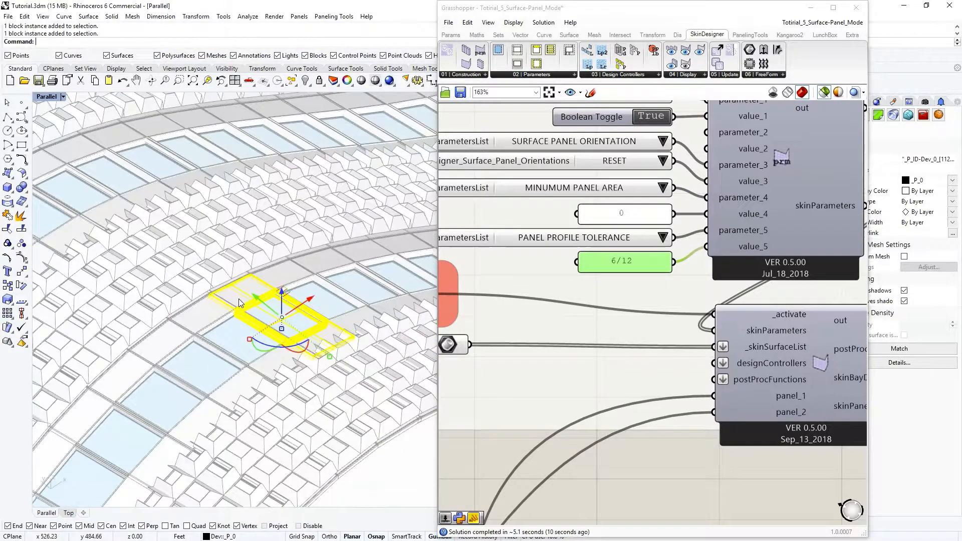
{"action": "scroll", "coordinate": [216, 309], "scroll_direction": "down", "scroll_amount": 3}
{"action": "right_click_drag", "start_coordinate": [204, 296], "coordinate": [226, 299]}
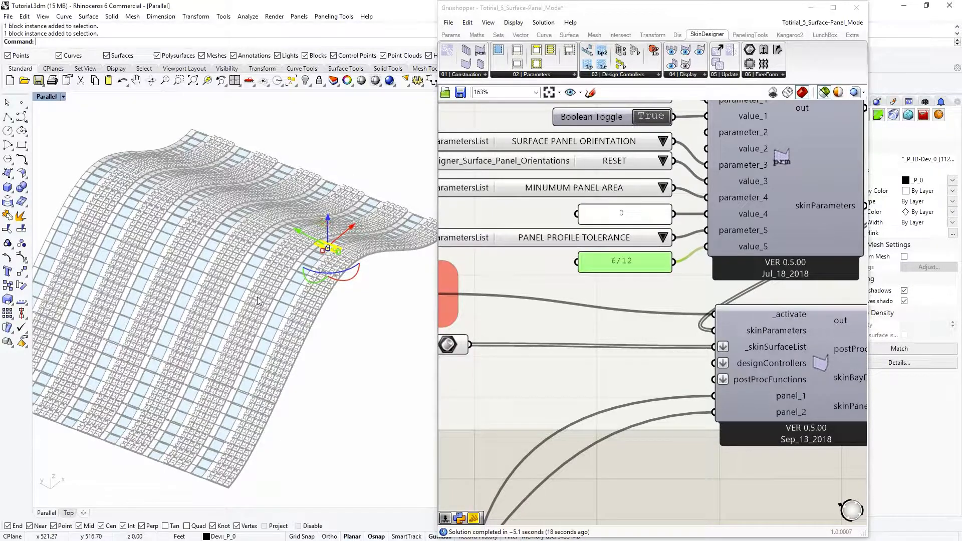
{"action": "scroll", "coordinate": [257, 296], "scroll_direction": "up", "scroll_amount": 5}
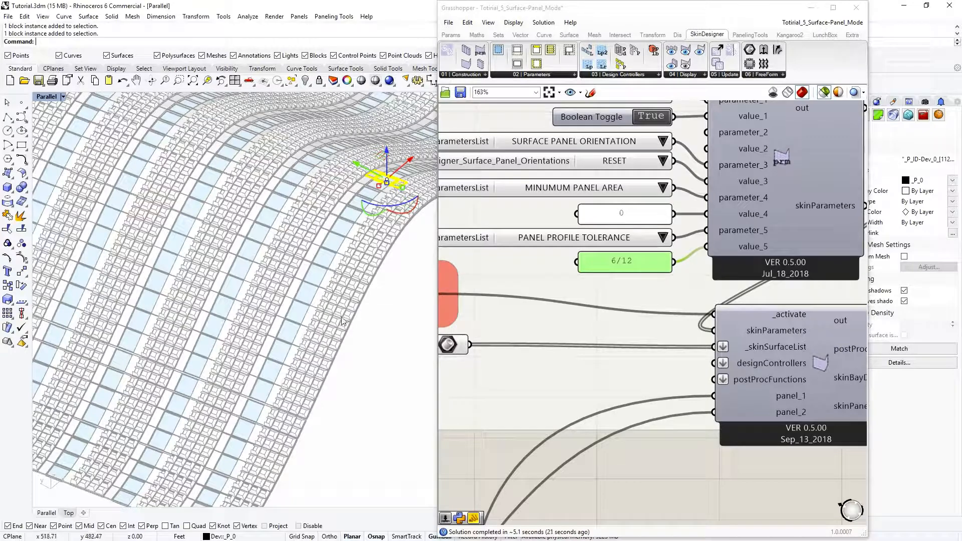
{"action": "scroll", "coordinate": [344, 321], "scroll_direction": "down", "scroll_amount": 4}
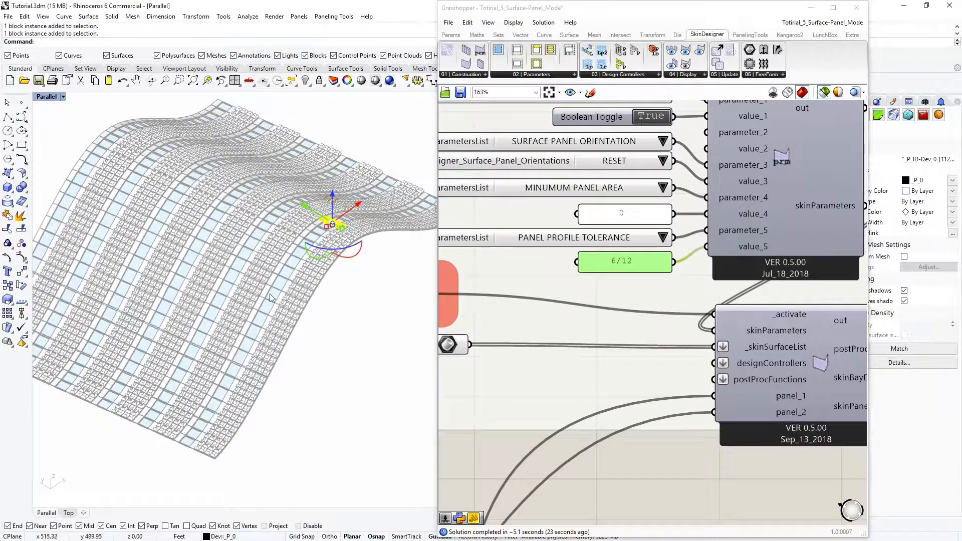
- Check the whole facade, and read the panel inventory for the number of panel types and total panels
{"action": "scroll", "coordinate": [218, 269], "scroll_direction": "up", "scroll_amount": 1}
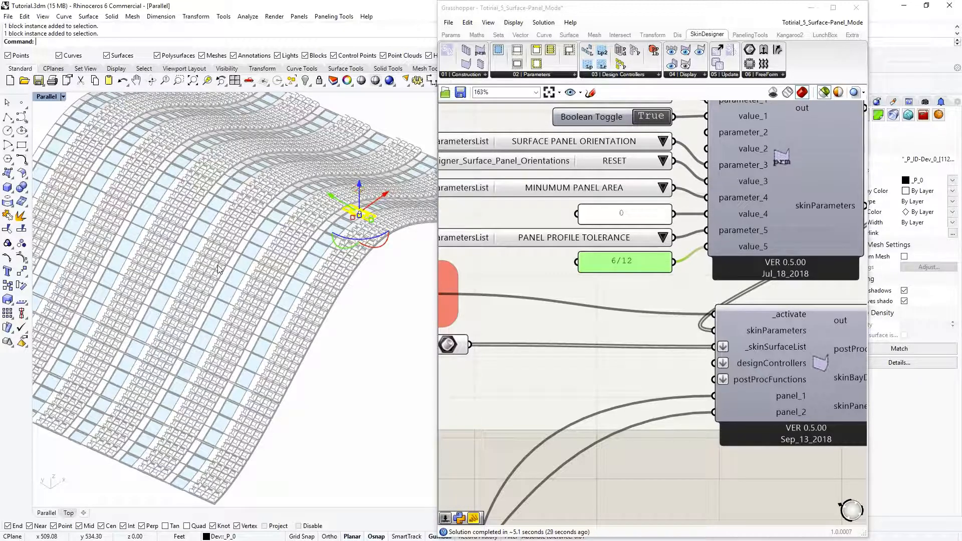
{"action": "scroll", "coordinate": [217, 269], "scroll_direction": "down", "scroll_amount": 1}
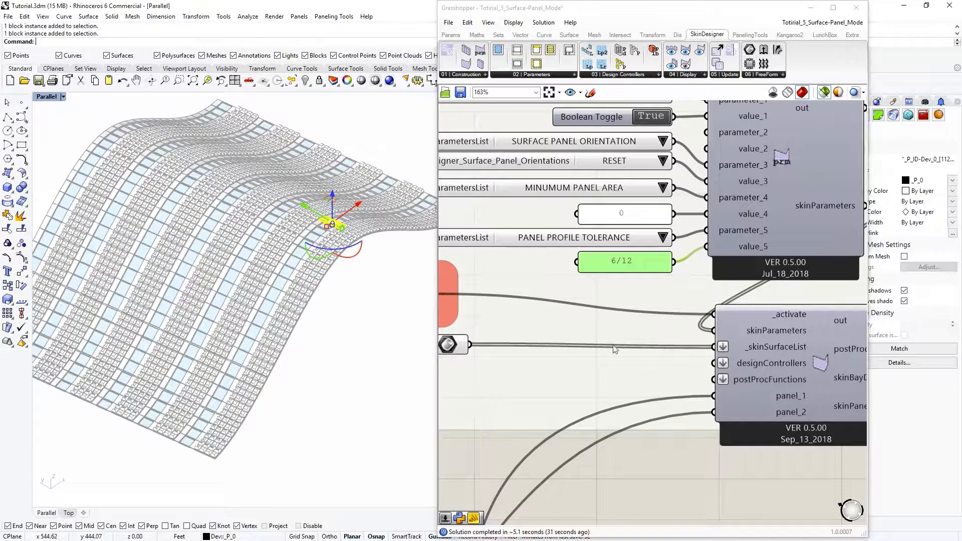
{"action": "scroll", "coordinate": [773, 442], "scroll_direction": "down", "scroll_amount": 2}
{"action": "right_click_drag", "start_coordinate": [678, 346], "coordinate": [502, 193]}
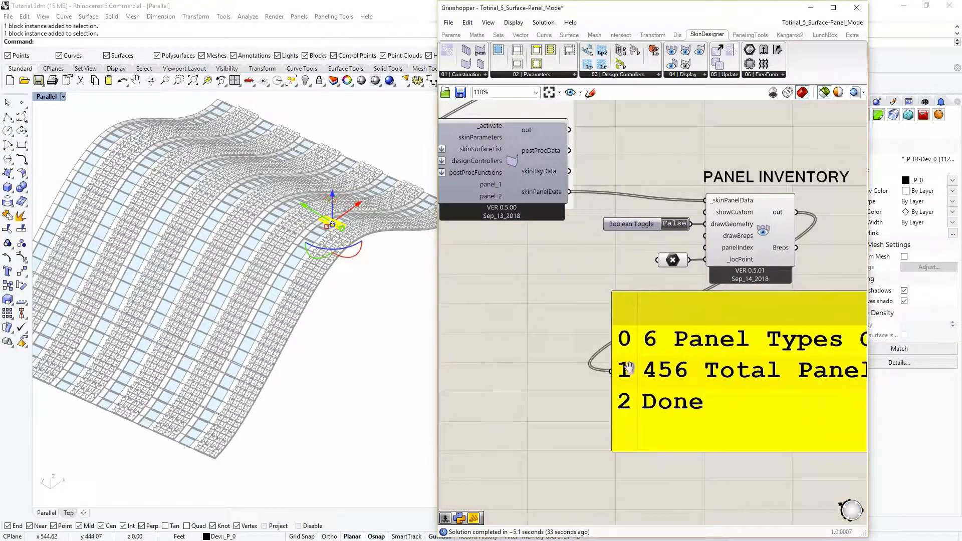
{"action": "right_click_drag", "start_coordinate": [698, 365], "coordinate": [585, 374]}
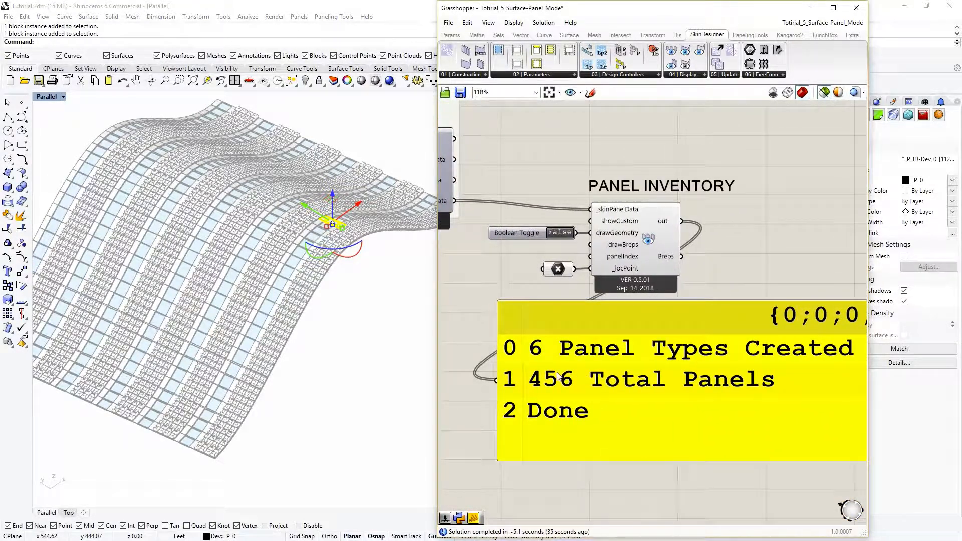
{"action": "scroll", "coordinate": [569, 369], "scroll_direction": "down", "scroll_amount": 4}
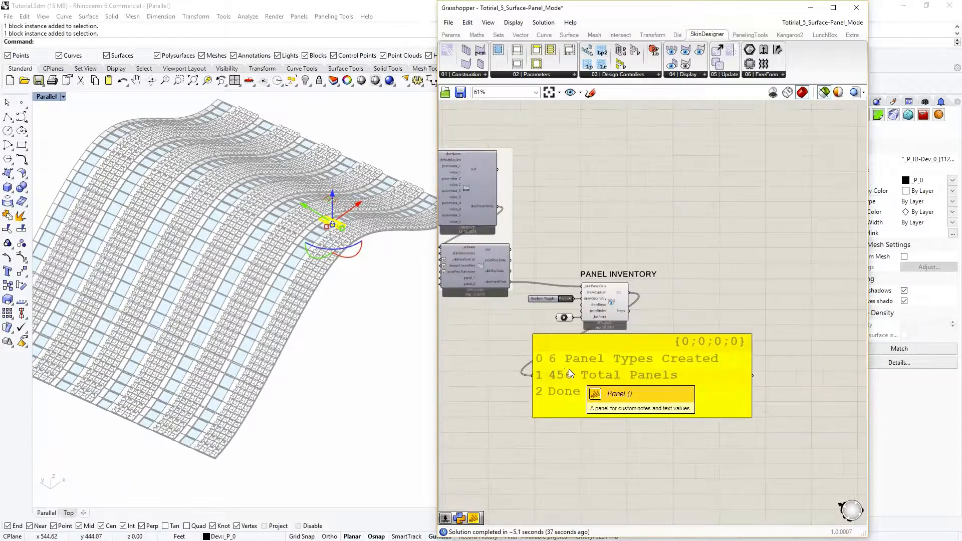
- Move all the panelization component connections from the second surface parameter to the first surface parameter
{"action": "right_click_drag", "start_coordinate": [594, 367], "coordinate": [708, 386]}
{"action": "scroll", "coordinate": [593, 362], "scroll_direction": "up", "scroll_amount": 4}
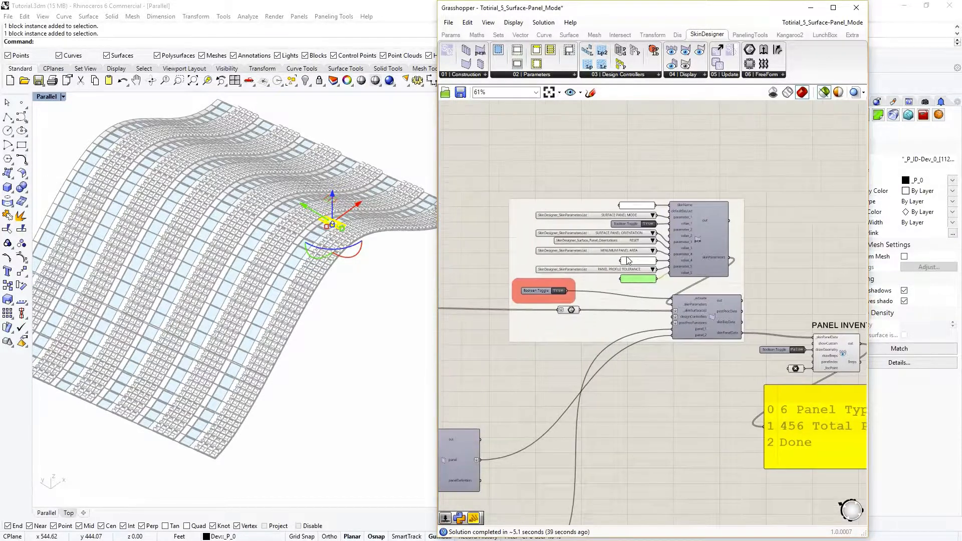
{"action": "scroll", "coordinate": [651, 318], "scroll_direction": "down", "scroll_amount": 2}
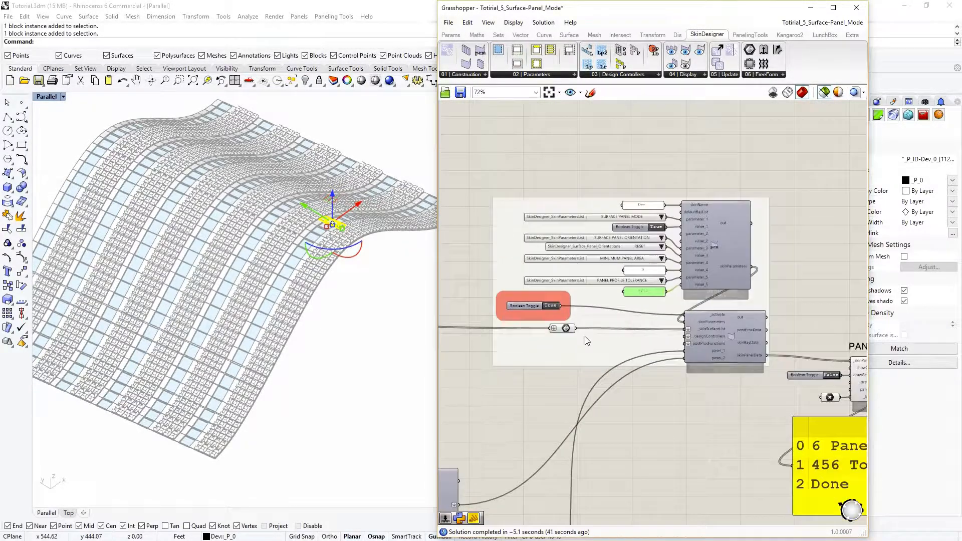
{"action": "scroll", "coordinate": [587, 339], "scroll_direction": "up", "scroll_amount": 3}
{"action": "scroll", "coordinate": [594, 346], "scroll_direction": "down", "scroll_amount": 1}
{"action": "scroll", "coordinate": [594, 347], "scroll_direction": "down", "scroll_amount": 5}
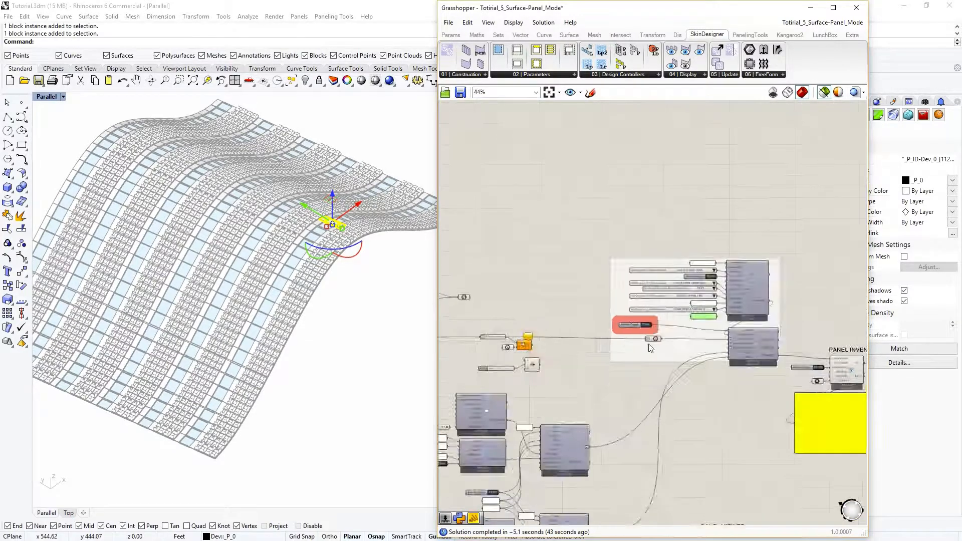
{"action": "right_click_drag", "start_coordinate": [578, 371], "coordinate": [596, 331]}
{"action": "scroll", "coordinate": [652, 440], "scroll_direction": "up", "scroll_amount": 3}
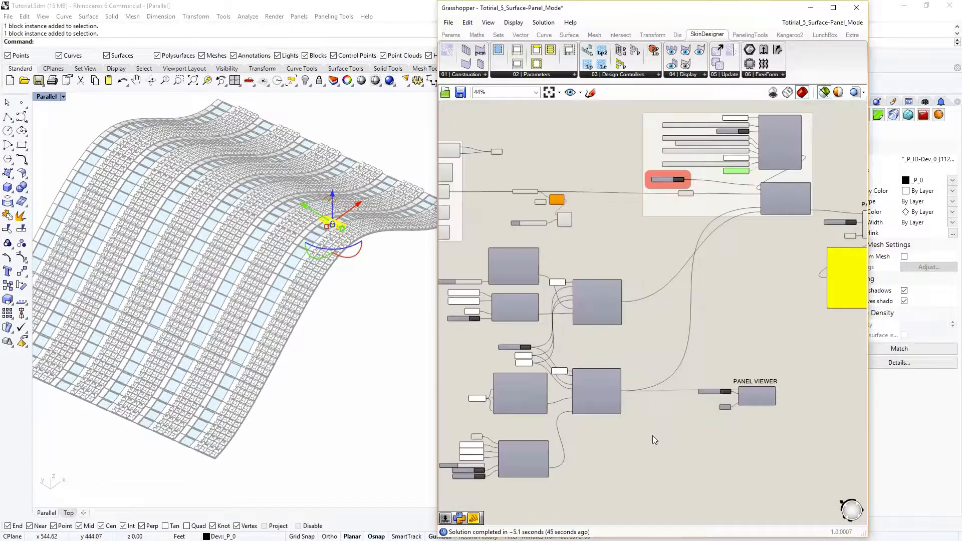
{"action": "right_click_drag", "start_coordinate": [514, 219], "coordinate": [506, 288]}
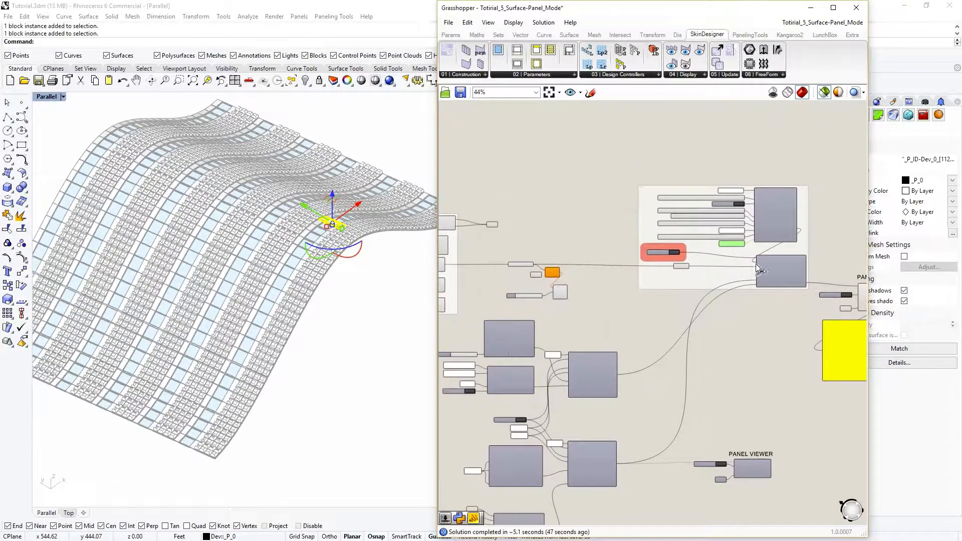
{"action": "scroll", "coordinate": [709, 243], "scroll_direction": "up", "scroll_amount": 5}
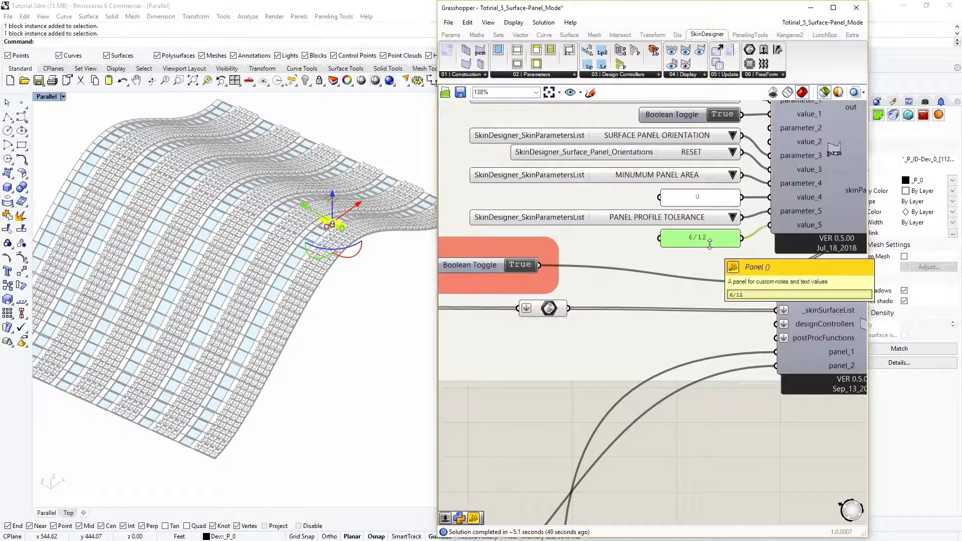
{"action": "scroll", "coordinate": [709, 245], "scroll_direction": "down", "scroll_amount": 5}
{"action": "right_click_drag", "start_coordinate": [598, 260], "coordinate": [798, 321]}
{"action": "scroll", "coordinate": [522, 308], "scroll_direction": "up", "scroll_amount": 4}
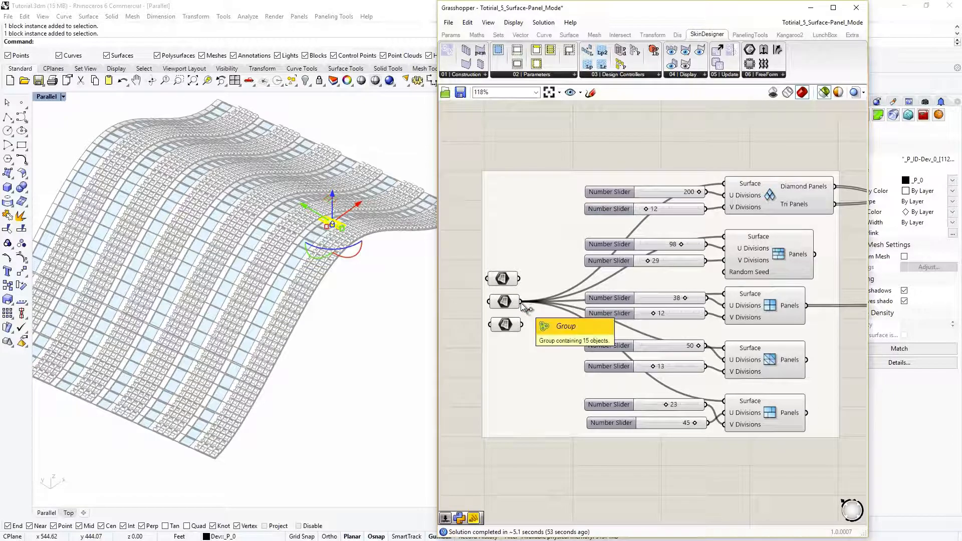
{"action": "left_click_drag", "start_coordinate": [520, 303], "coordinate": [546, 261], "text": "ctrl+shift"}
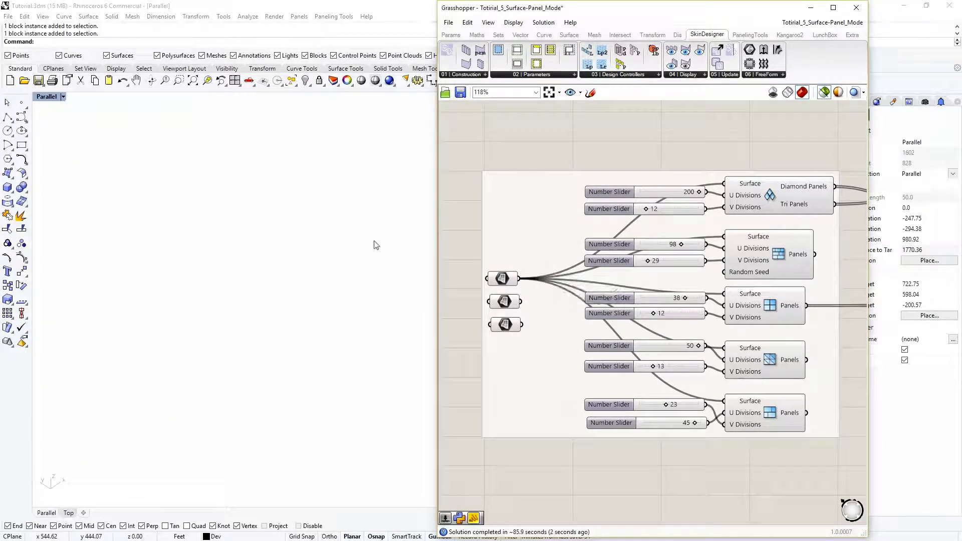
- Examine the facade regenerated on the new surface from several angles, including its curved areas and window panel joints up close
{"action": "scroll", "coordinate": [459, 275], "scroll_direction": "down", "scroll_amount": 1}
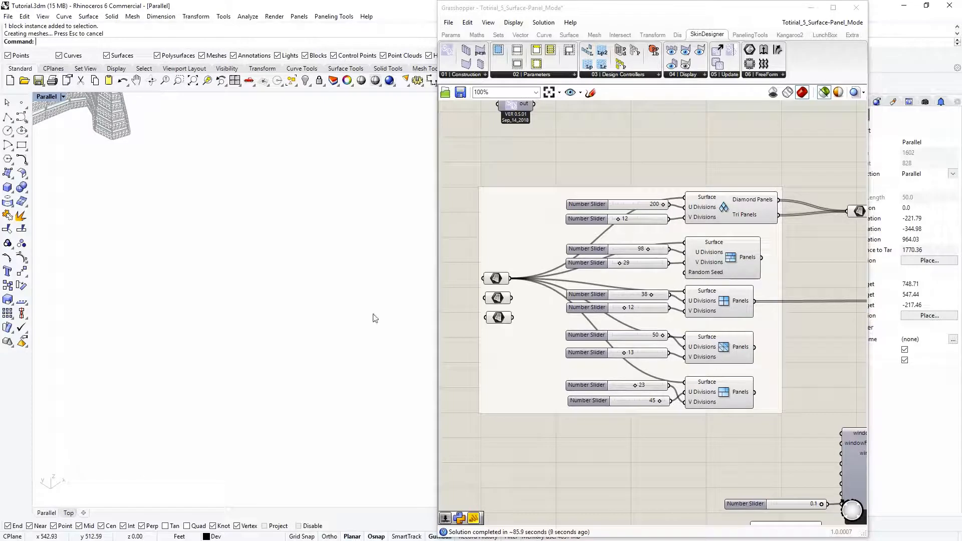
{"action": "right_click_drag", "start_coordinate": [67, 143], "coordinate": [169, 199], "text": "shift"}
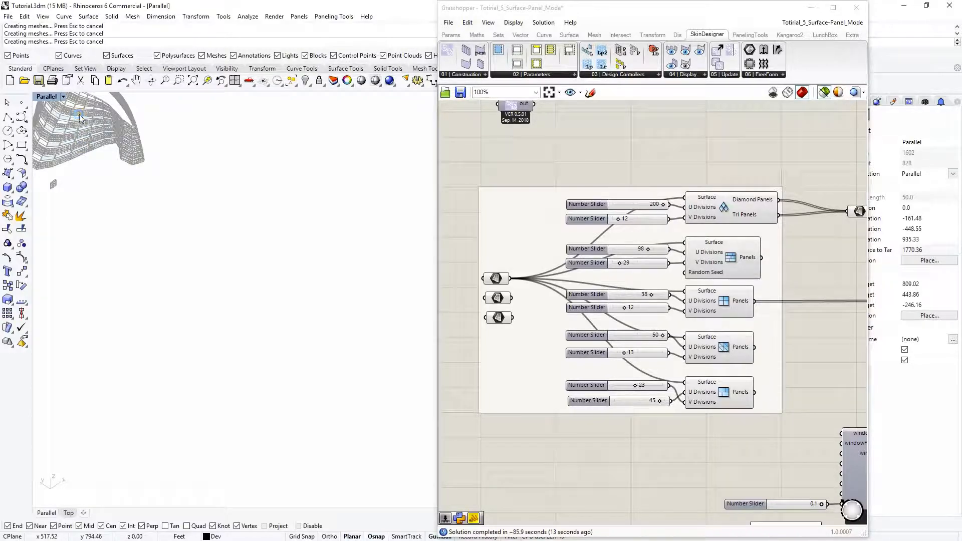
{"action": "scroll", "coordinate": [79, 114], "scroll_direction": "up", "scroll_amount": 8}
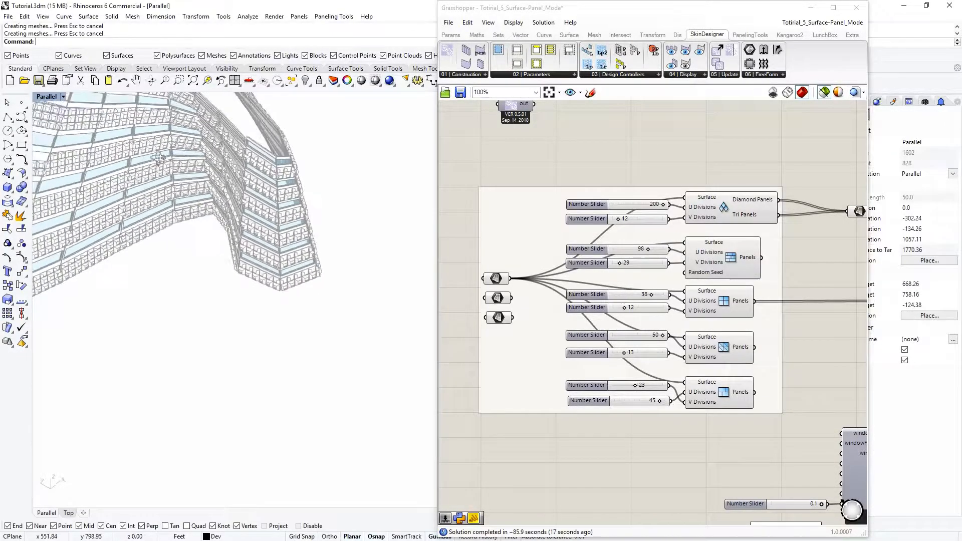
{"action": "right_click_drag", "start_coordinate": [159, 157], "coordinate": [212, 100]}
{"action": "scroll", "coordinate": [212, 99], "scroll_direction": "up", "scroll_amount": 11}
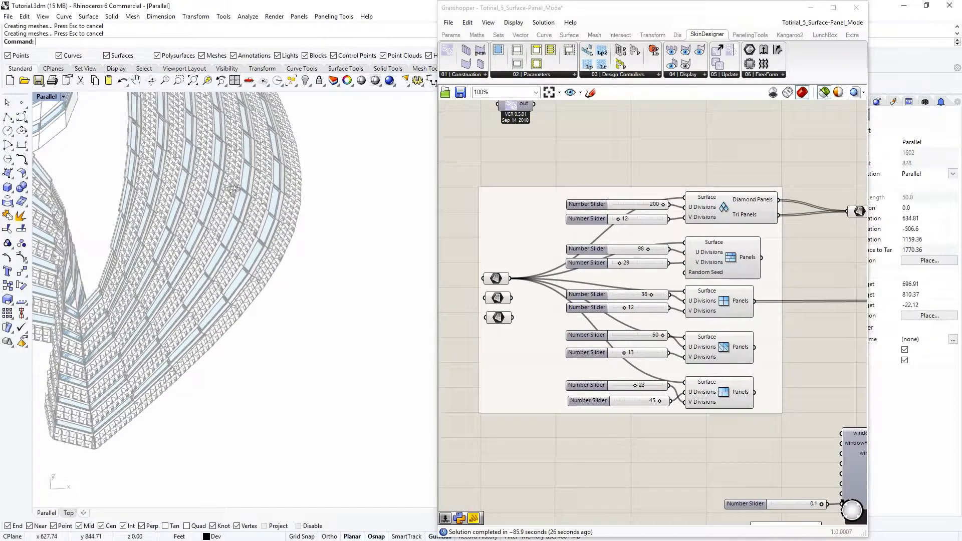
{"action": "right_click_drag", "start_coordinate": [236, 189], "coordinate": [207, 138]}
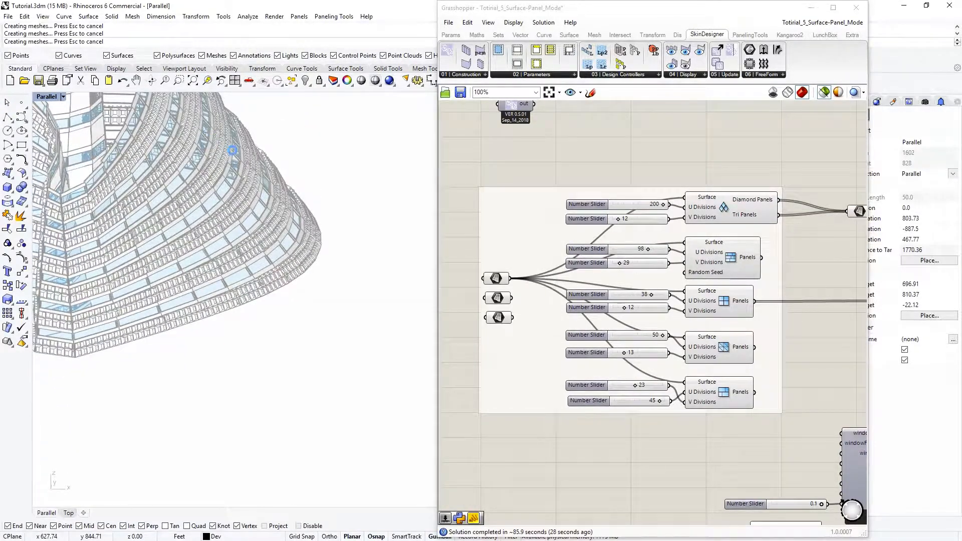
{"action": "scroll", "coordinate": [221, 162], "scroll_direction": "up", "scroll_amount": 8}
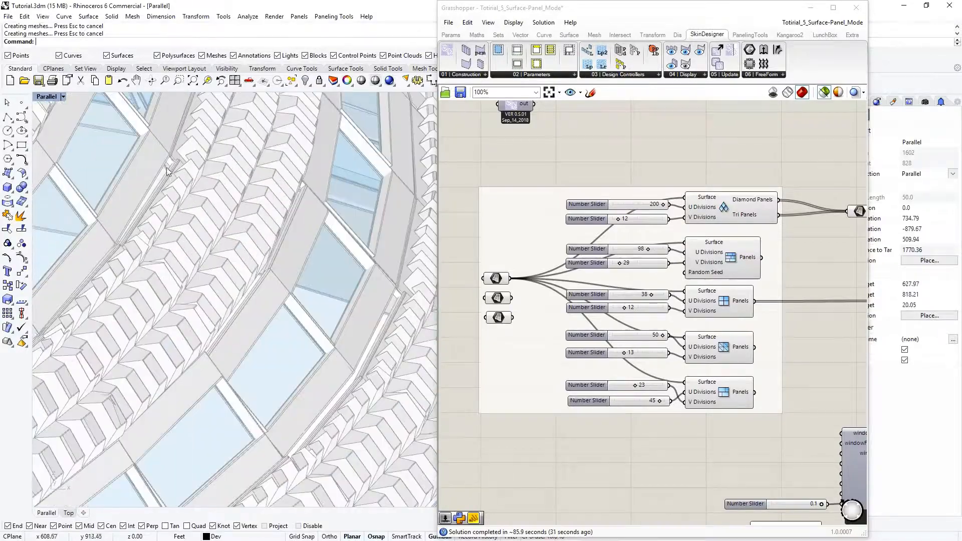
{"action": "right_click_drag", "start_coordinate": [181, 165], "coordinate": [185, 196]}
{"action": "scroll", "coordinate": [185, 196], "scroll_direction": "down", "scroll_amount": 3}
{"action": "scroll", "coordinate": [272, 184], "scroll_direction": "down", "scroll_amount": 3}
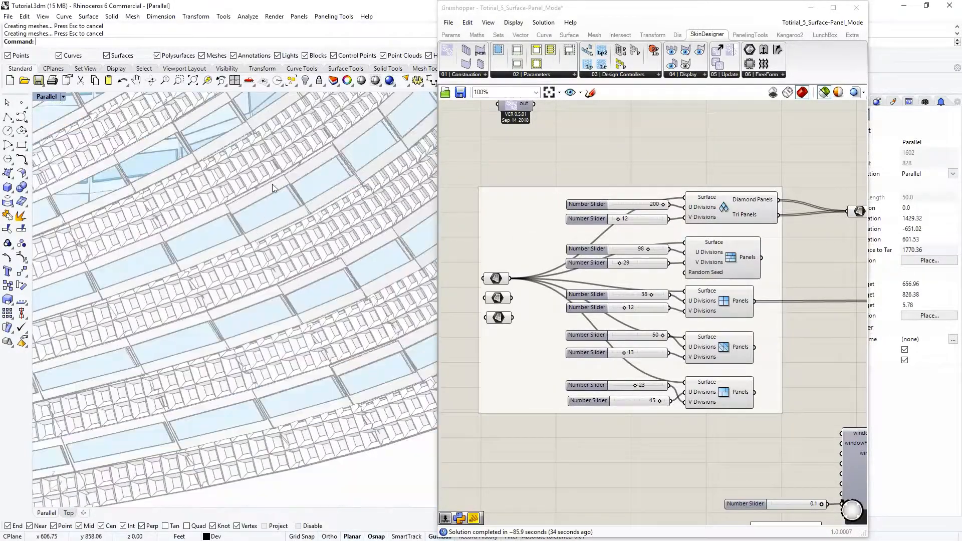
{"action": "right_click_drag", "start_coordinate": [288, 178], "coordinate": [425, 262]}
{"action": "scroll", "coordinate": [318, 239], "scroll_direction": "down", "scroll_amount": 3}
- Read the panel inventory for the new surface's panel types and total panels
{"action": "scroll", "coordinate": [495, 278], "scroll_direction": "down", "scroll_amount": 5}
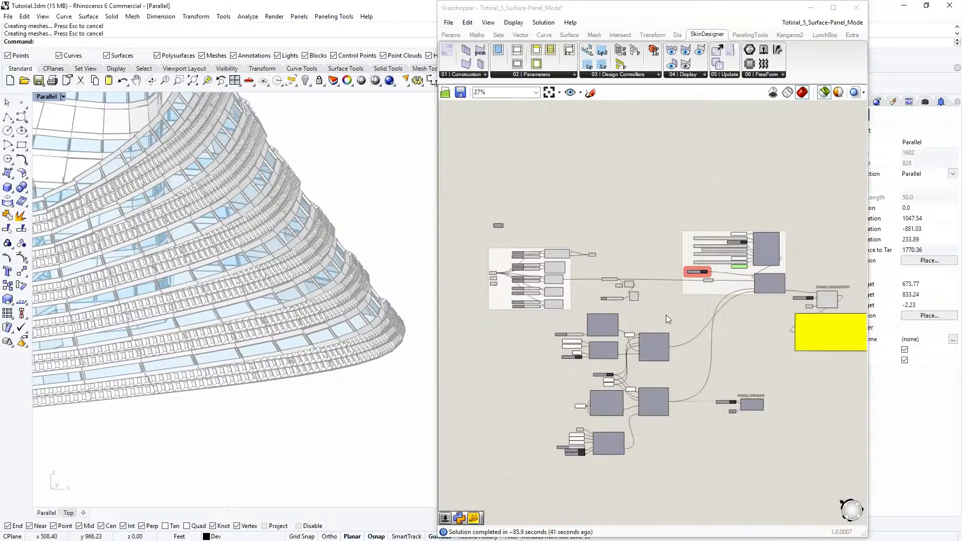
{"action": "right_click_drag", "start_coordinate": [723, 315], "coordinate": [666, 297]}
{"action": "scroll", "coordinate": [665, 301], "scroll_direction": "up", "scroll_amount": 5}
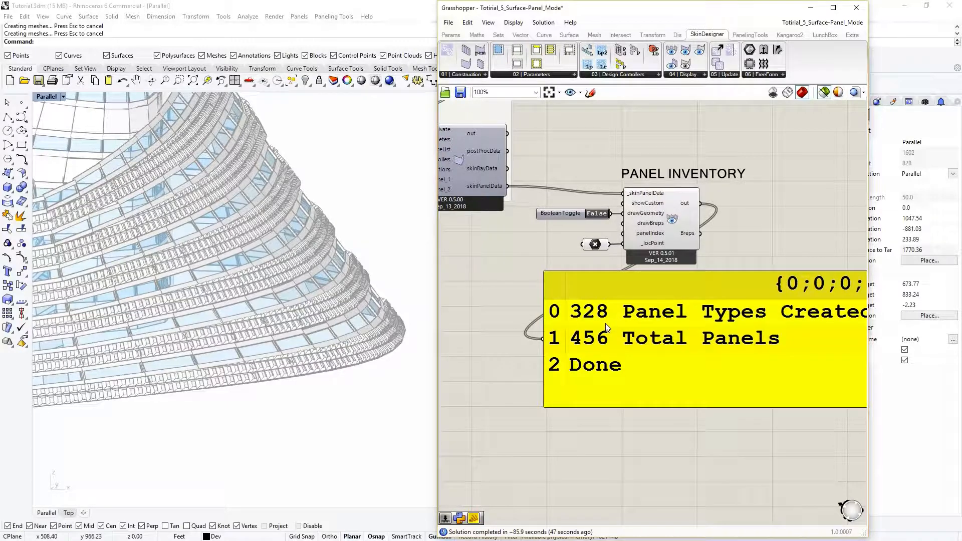
{"action": "scroll", "coordinate": [501, 290], "scroll_direction": "down", "scroll_amount": 1}
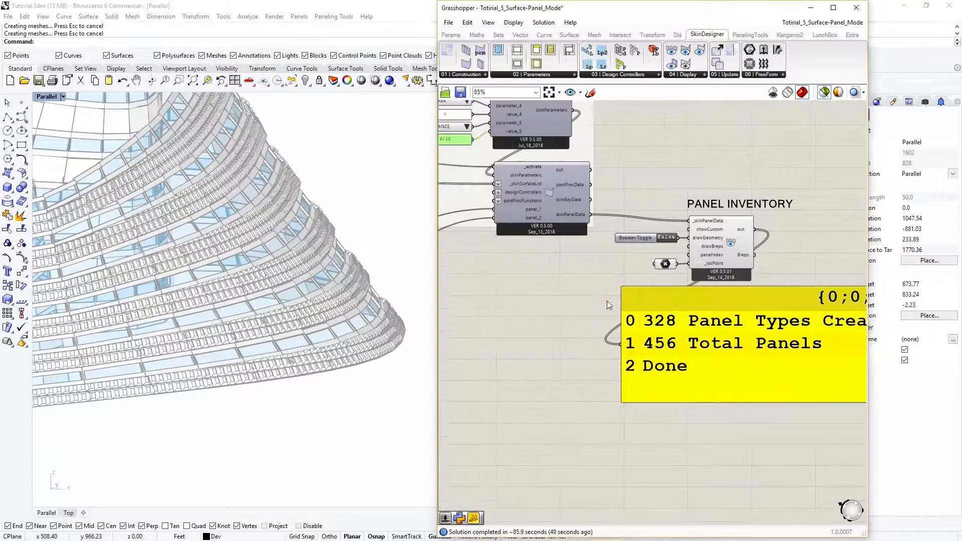
- Set the panel profile tolerance value to 1
{"action": "right_click_drag", "start_coordinate": [507, 270], "coordinate": [657, 307]}
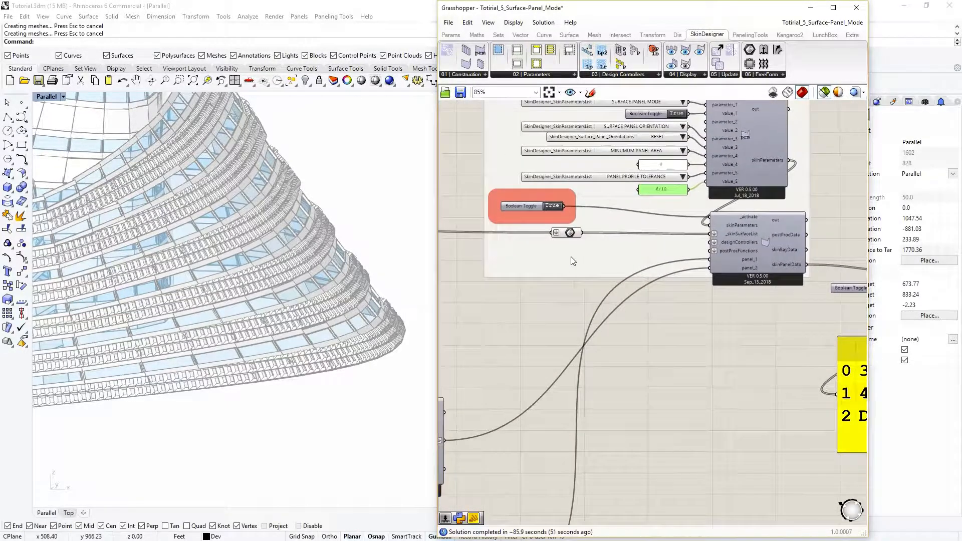
{"action": "scroll", "coordinate": [491, 243], "scroll_direction": "up", "scroll_amount": 1}
{"action": "scroll", "coordinate": [671, 220], "scroll_direction": "up", "scroll_amount": 1}
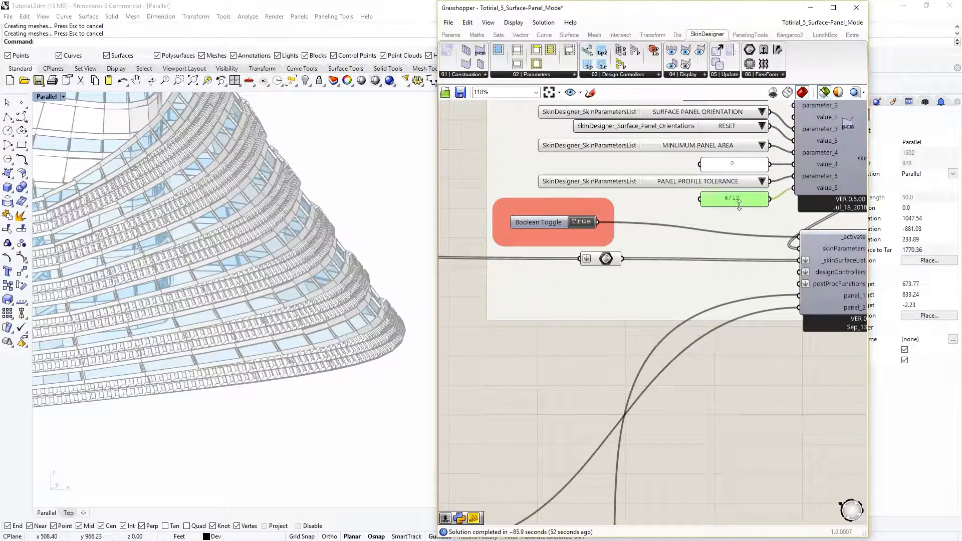
{"action": "double_click", "coordinate": [742, 198]}
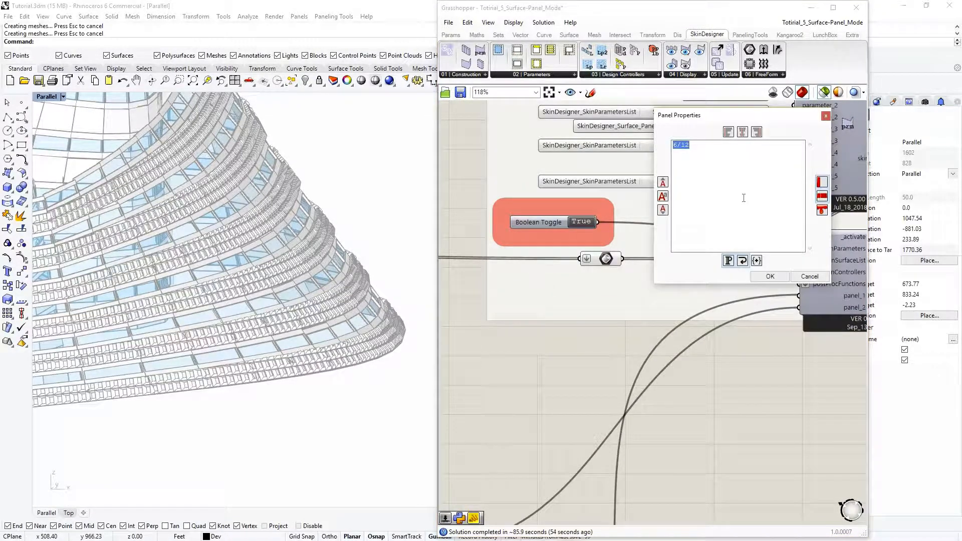
{"action": "type", "text": "1"}
{"action": "left_click", "coordinate": [763, 280]}
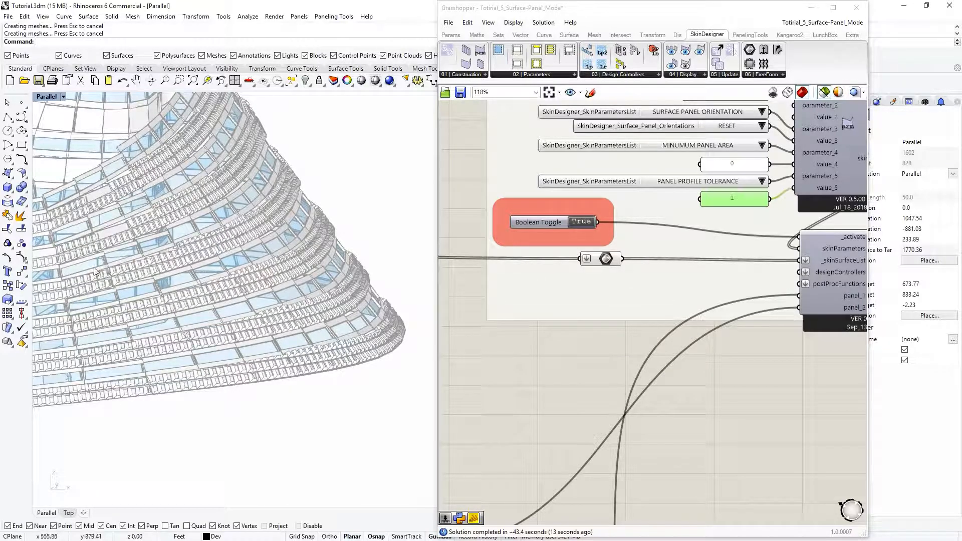
- Inspect the facade regenerated with the larger tolerance, checking the fit between panels up close and the overall form
{"action": "right_click_drag", "start_coordinate": [265, 286], "coordinate": [248, 286]}
{"action": "scroll", "coordinate": [317, 266], "scroll_direction": "up", "scroll_amount": 2}
{"action": "scroll", "coordinate": [325, 268], "scroll_direction": "up", "scroll_amount": 3}
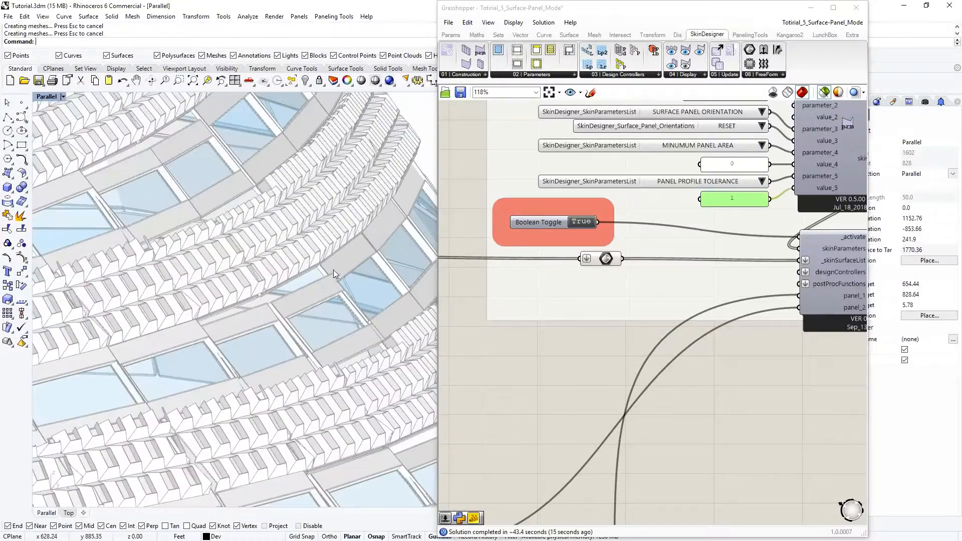
{"action": "scroll", "coordinate": [230, 311], "scroll_direction": "down", "scroll_amount": 8}
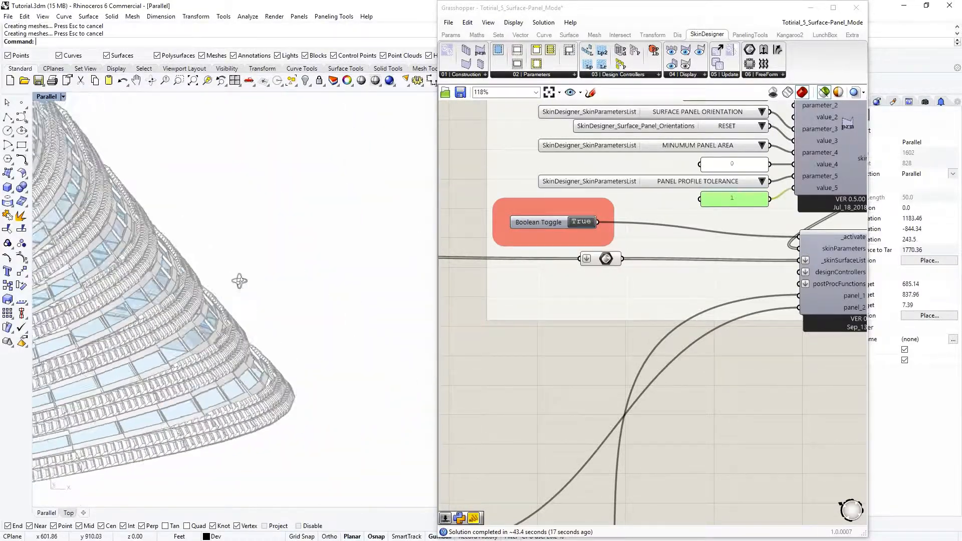
{"action": "right_click_drag", "start_coordinate": [100, 303], "coordinate": [174, 301]}
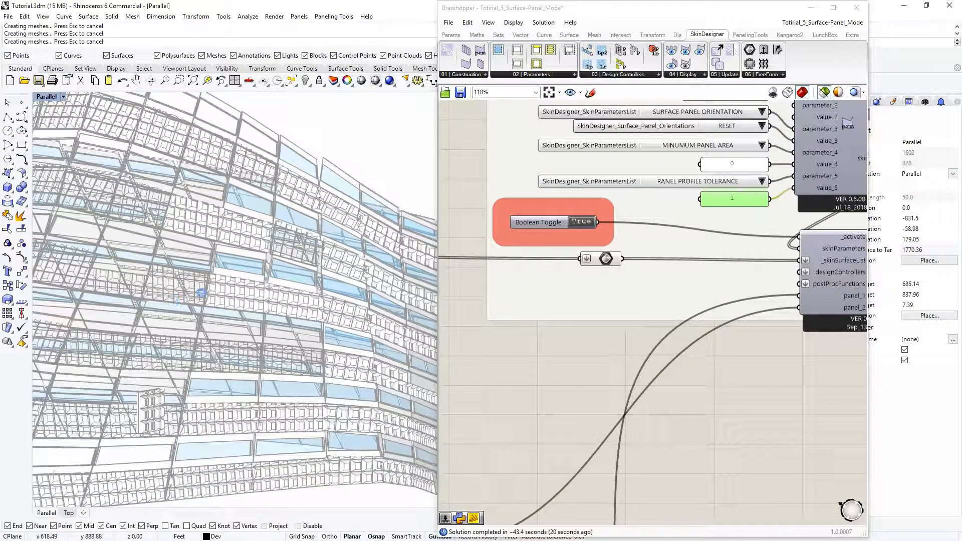
{"action": "right_click_drag", "start_coordinate": [295, 297], "coordinate": [375, 321]}
{"action": "scroll", "coordinate": [334, 323], "scroll_direction": "up", "scroll_amount": 2}
{"action": "scroll", "coordinate": [334, 323], "scroll_direction": "up", "scroll_amount": 8}
{"action": "scroll", "coordinate": [237, 335], "scroll_direction": "down", "scroll_amount": 8}
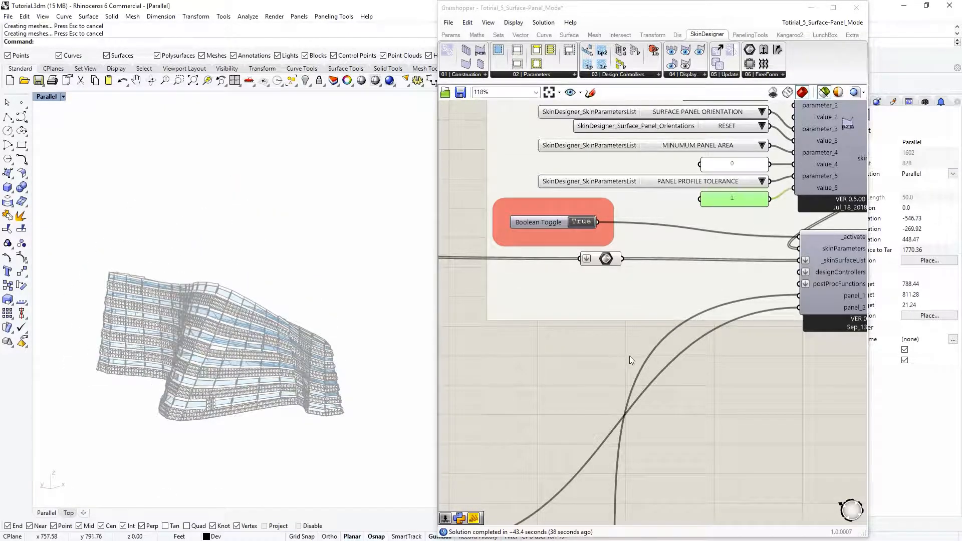
- Review the skin parameter settings, focusing on the panel profile tolerance input
{"action": "scroll", "coordinate": [605, 330], "scroll_direction": "down", "scroll_amount": 2}
{"action": "right_click_drag", "start_coordinate": [657, 322], "coordinate": [614, 325]}
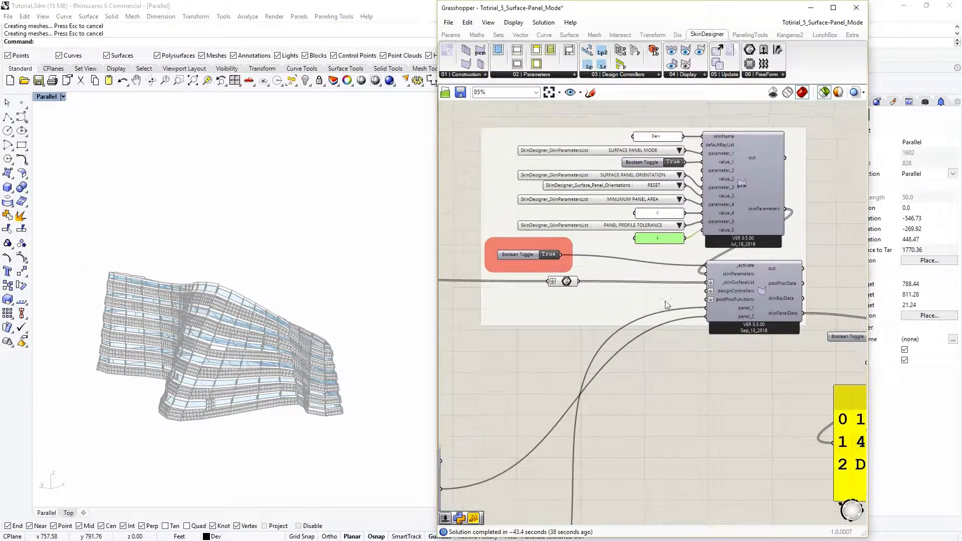
{"action": "scroll", "coordinate": [665, 258], "scroll_direction": "up", "scroll_amount": 1}
{"action": "scroll", "coordinate": [665, 259], "scroll_direction": "up", "scroll_amount": 1}
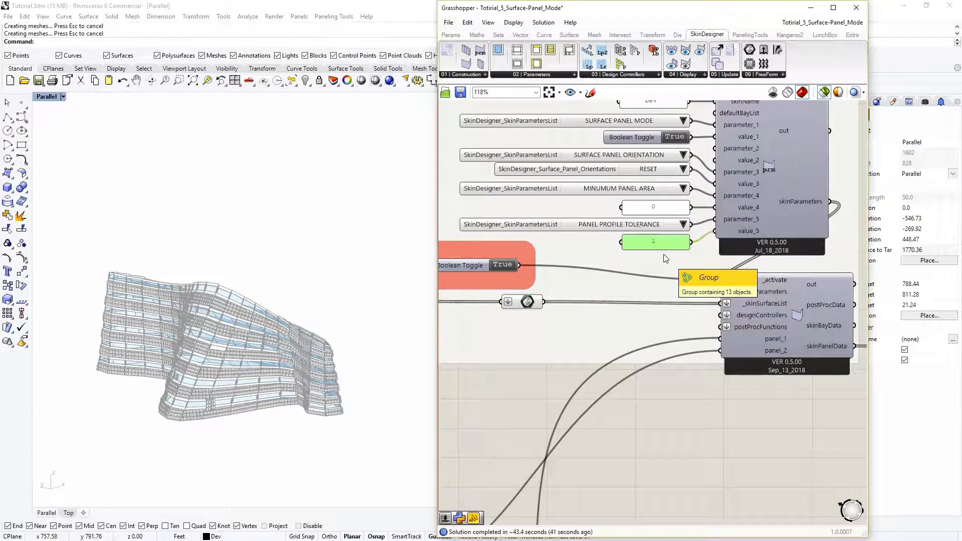
{"action": "scroll", "coordinate": [662, 257], "scroll_direction": "down", "scroll_amount": 1}
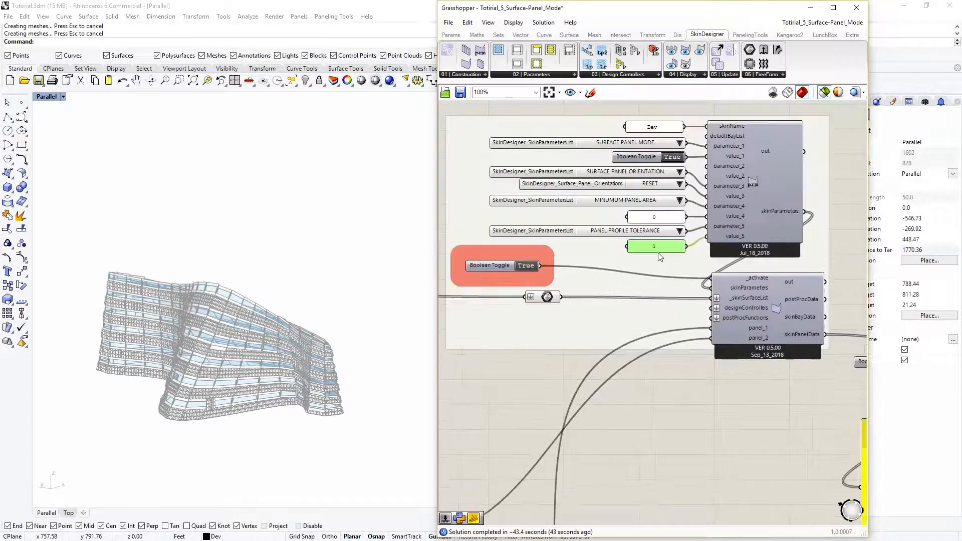
{"action": "scroll", "coordinate": [659, 257], "scroll_direction": "up", "scroll_amount": 2}
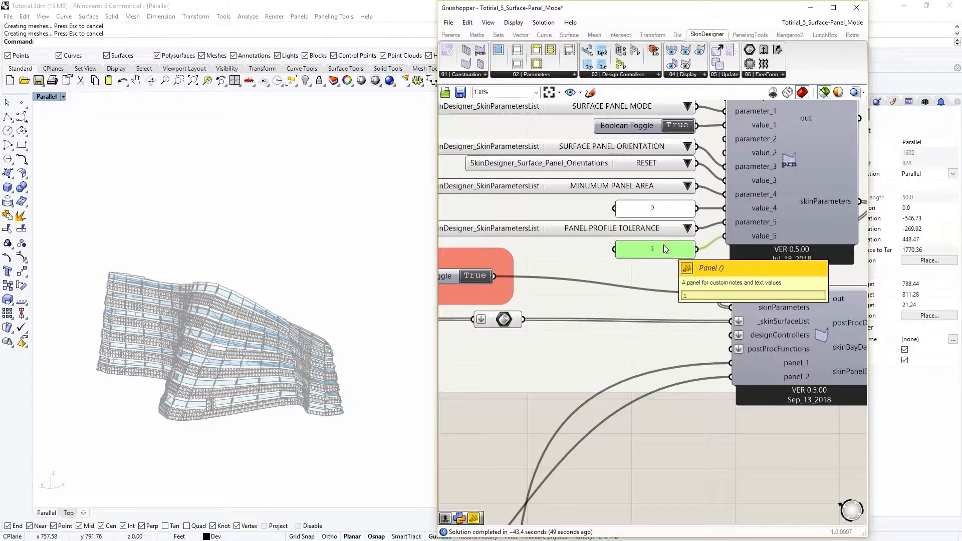
- Read the panel inventory for the facade's panel types and total panels
{"action": "scroll", "coordinate": [663, 244], "scroll_direction": "down", "scroll_amount": 4}
{"action": "right_click_drag", "start_coordinate": [689, 318], "coordinate": [671, 368]}
{"action": "scroll", "coordinate": [673, 325], "scroll_direction": "down", "scroll_amount": 2}
{"action": "right_click_drag", "start_coordinate": [673, 326], "coordinate": [600, 320]}
{"action": "scroll", "coordinate": [725, 346], "scroll_direction": "up", "scroll_amount": 3}
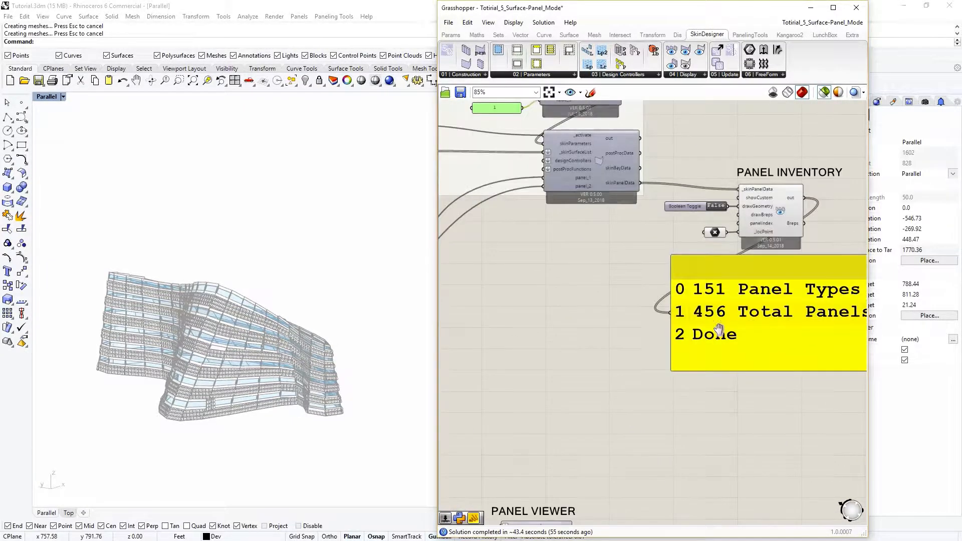
{"action": "scroll", "coordinate": [571, 345], "scroll_direction": "down", "scroll_amount": 5}
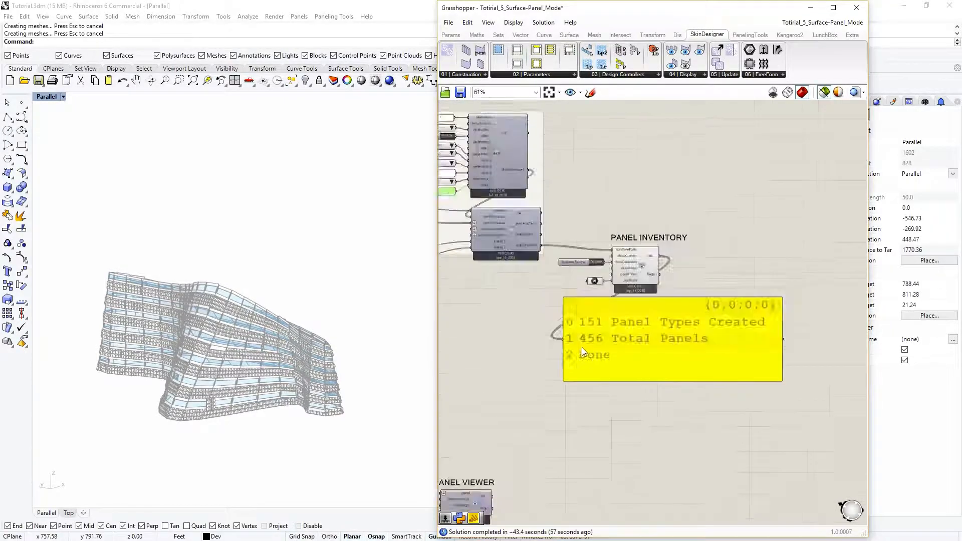
- Set the panel profile tolerance value to 4
{"action": "right_click_drag", "start_coordinate": [503, 303], "coordinate": [613, 375]}
{"action": "scroll", "coordinate": [594, 313], "scroll_direction": "up", "scroll_amount": 6}
{"action": "scroll", "coordinate": [608, 338], "scroll_direction": "up", "scroll_amount": 2}
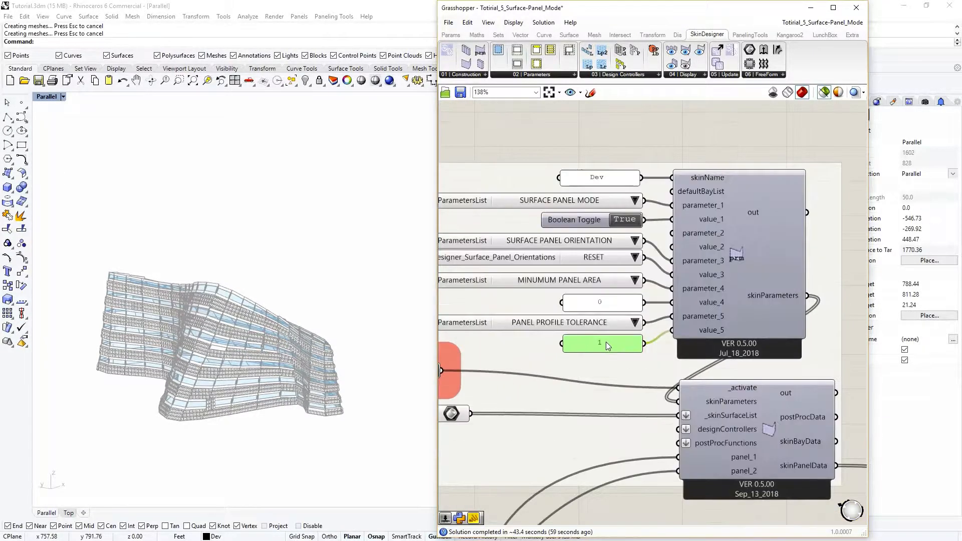
{"action": "double_click", "coordinate": [605, 342]}
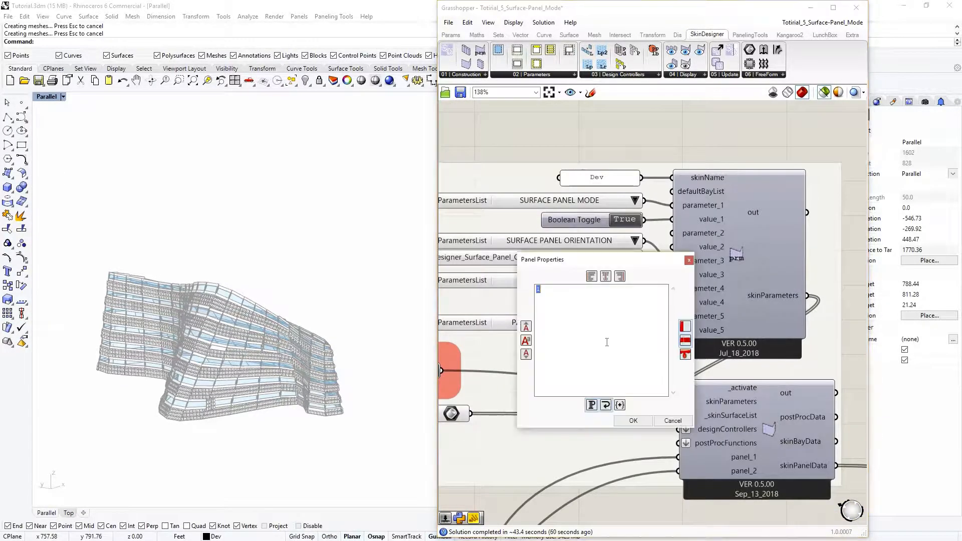
{"action": "left_click", "coordinate": [635, 422]}
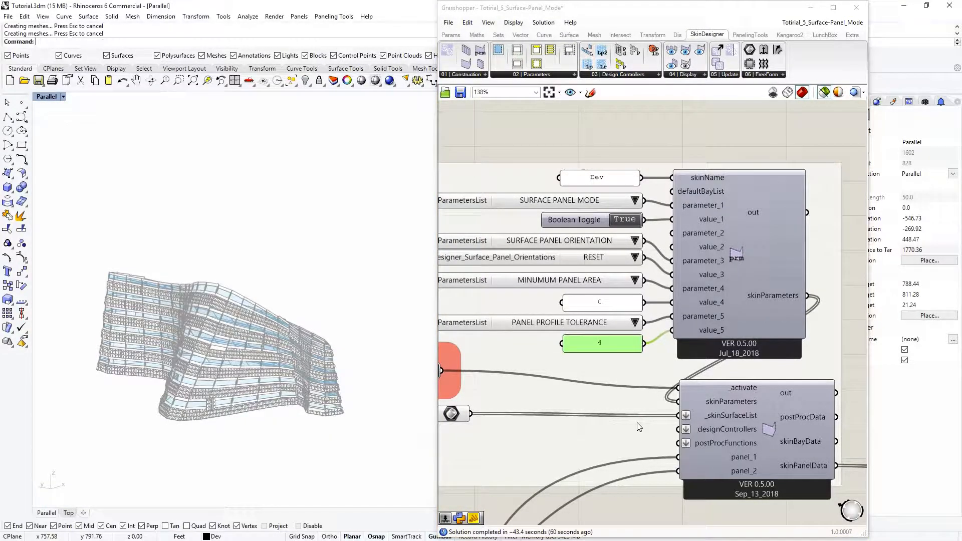
- Inspect the regenerated facade for gaps and panel fit from several angles, and check the panel inventory
{"action": "right_click_drag", "start_coordinate": [361, 405], "coordinate": [250, 320]}
{"action": "scroll", "coordinate": [184, 290], "scroll_direction": "up", "scroll_amount": 3}
{"action": "scroll", "coordinate": [185, 290], "scroll_direction": "up", "scroll_amount": 1}
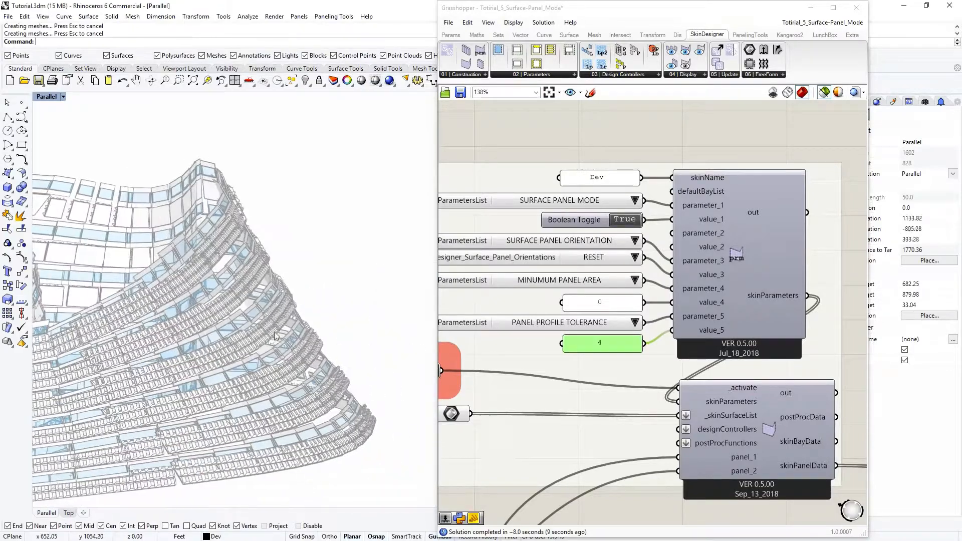
{"action": "scroll", "coordinate": [663, 434], "scroll_direction": "down", "scroll_amount": 4}
{"action": "scroll", "coordinate": [671, 453], "scroll_direction": "up", "scroll_amount": 2}
{"action": "scroll", "coordinate": [672, 452], "scroll_direction": "up", "scroll_amount": 1}
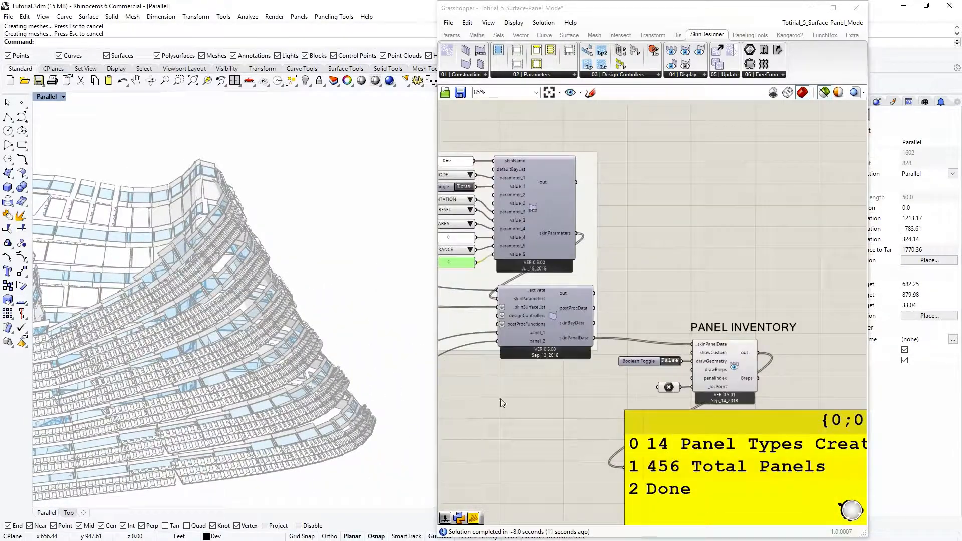
{"action": "right_click_drag", "start_coordinate": [347, 372], "coordinate": [215, 390]}
{"action": "scroll", "coordinate": [314, 386], "scroll_direction": "up", "scroll_amount": 6}
{"action": "scroll", "coordinate": [249, 328], "scroll_direction": "down", "scroll_amount": 6}
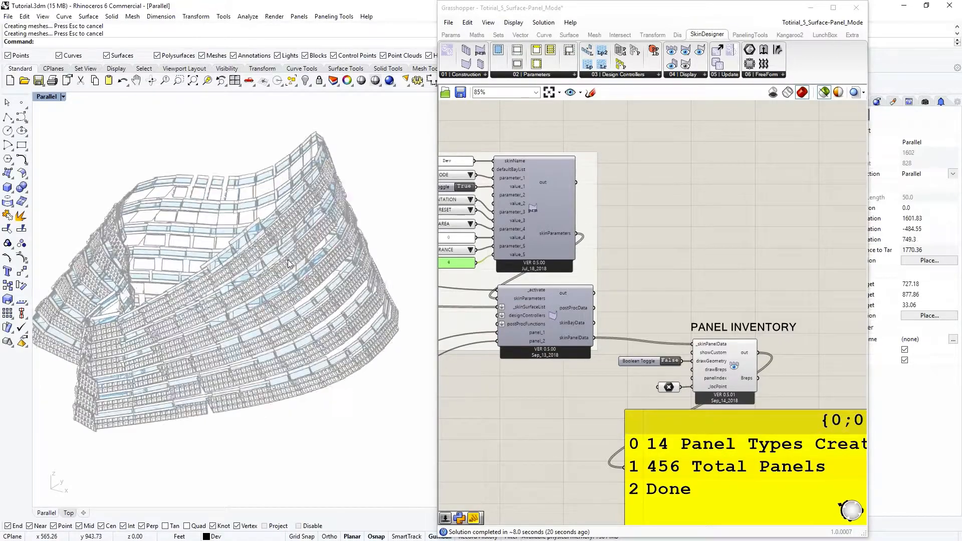
{"action": "scroll", "coordinate": [289, 268], "scroll_direction": "up", "scroll_amount": 7}
{"action": "scroll", "coordinate": [226, 276], "scroll_direction": "down", "scroll_amount": 6}
{"action": "right_click_drag", "start_coordinate": [219, 278], "coordinate": [305, 298]}
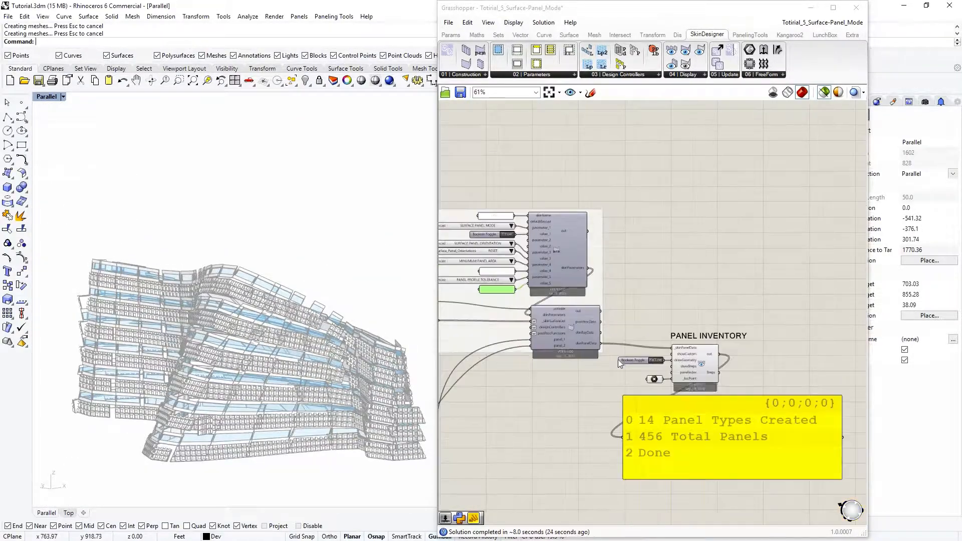
- Set the skin generator's activation toggle to False
{"action": "scroll", "coordinate": [618, 359], "scroll_direction": "up", "scroll_amount": 3}
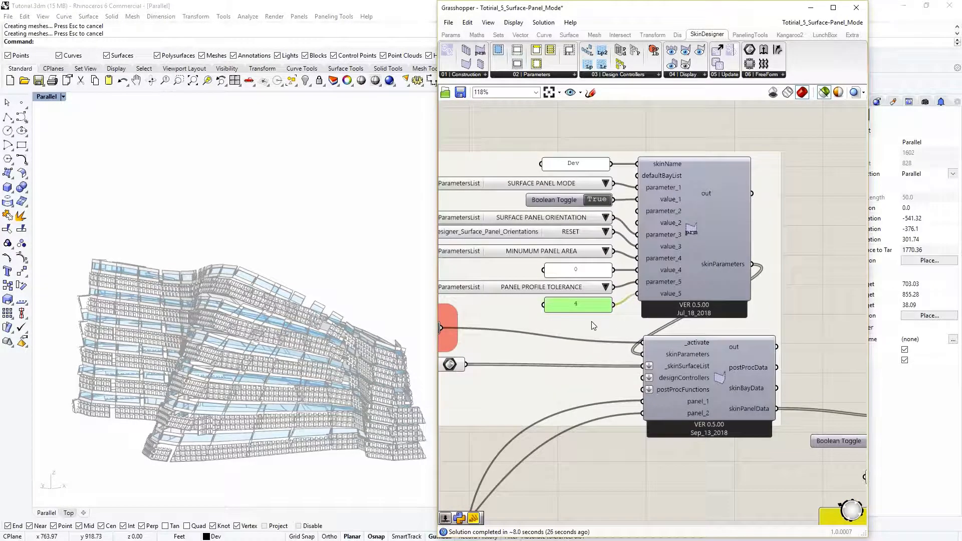
{"action": "scroll", "coordinate": [594, 326], "scroll_direction": "down", "scroll_amount": 5}
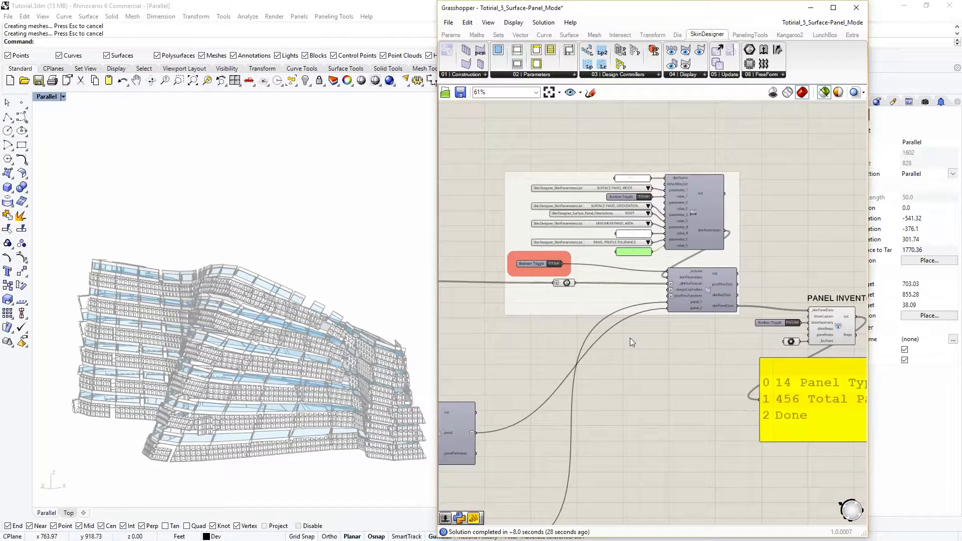
{"action": "right_click_drag", "start_coordinate": [588, 367], "coordinate": [641, 295]}
{"action": "scroll", "coordinate": [638, 297], "scroll_direction": "down", "scroll_amount": 1}
{"action": "right_click_drag", "start_coordinate": [587, 325], "coordinate": [588, 381]}
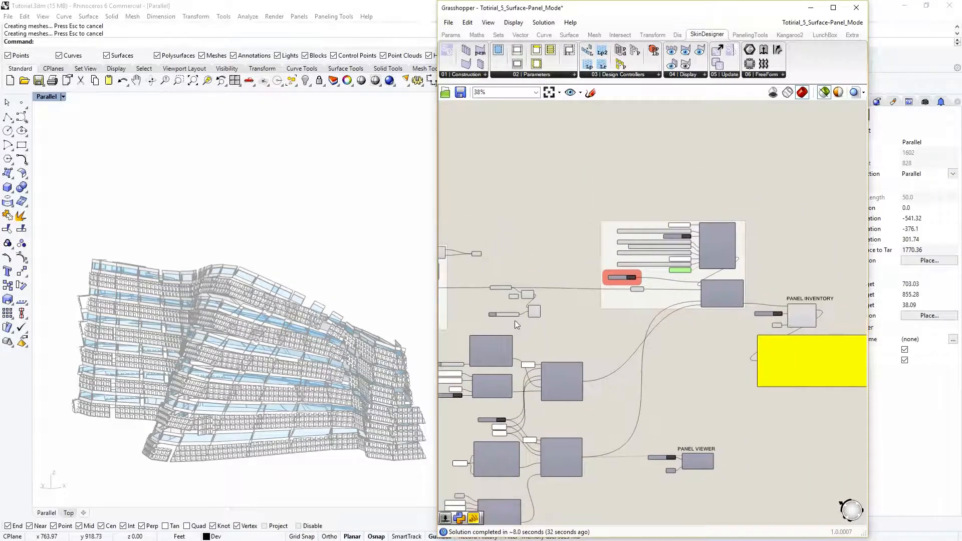
{"action": "right_click_drag", "start_coordinate": [556, 459], "coordinate": [567, 417]}
{"action": "scroll", "coordinate": [643, 261], "scroll_direction": "up", "scroll_amount": 5}
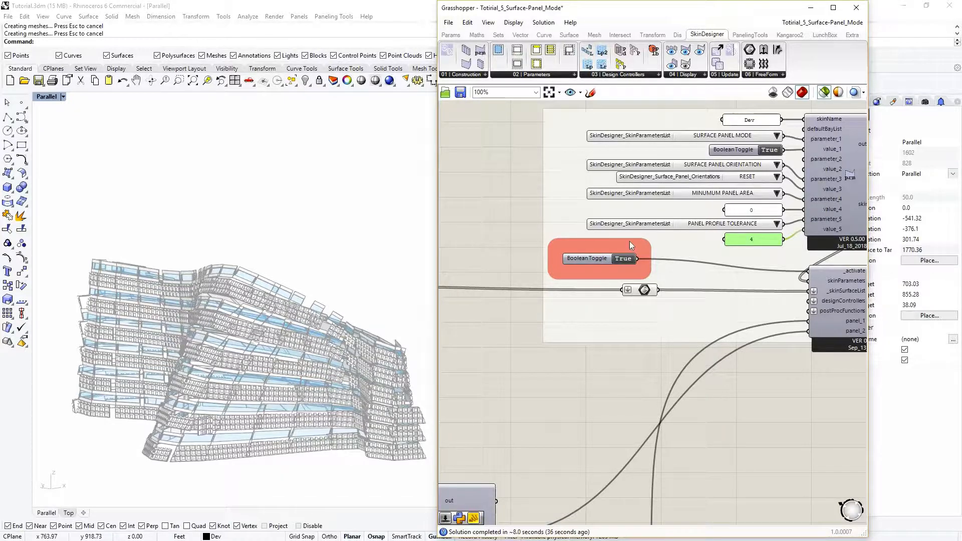
{"action": "scroll", "coordinate": [629, 241], "scroll_direction": "down", "scroll_amount": 5}
- Set the panel profile tolerance value to 0
{"action": "scroll", "coordinate": [685, 250], "scroll_direction": "up", "scroll_amount": 7}
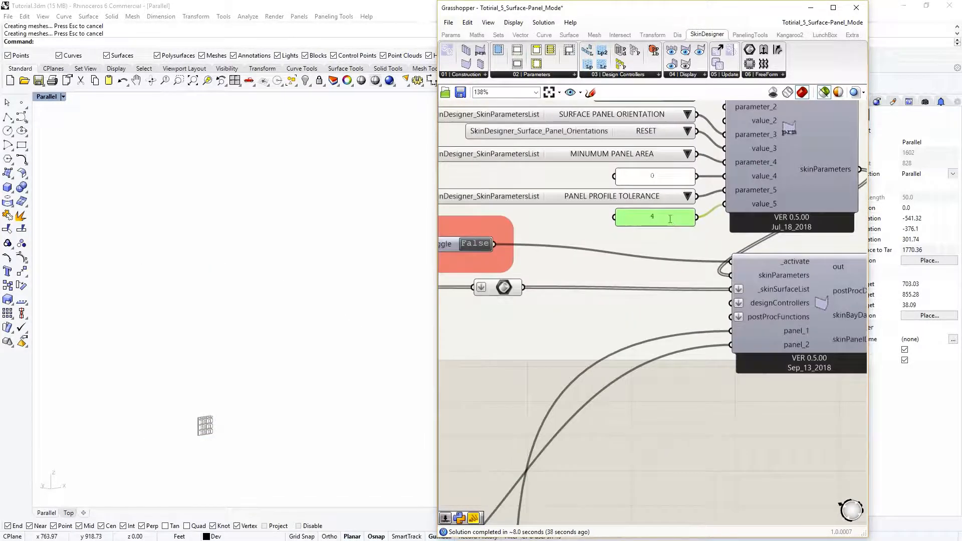
{"action": "double_click", "coordinate": [669, 219]}
{"action": "type", "text": "0"}
{"action": "left_click", "coordinate": [695, 298]}
- Connect the Boolean component's R output to the geometry parameter feeding the generator's skin surface list, replacing the direct ToSkinGenerator link
{"action": "scroll", "coordinate": [545, 315], "scroll_direction": "down", "scroll_amount": 4}
{"action": "scroll", "coordinate": [536, 353], "scroll_direction": "up", "scroll_amount": 5}
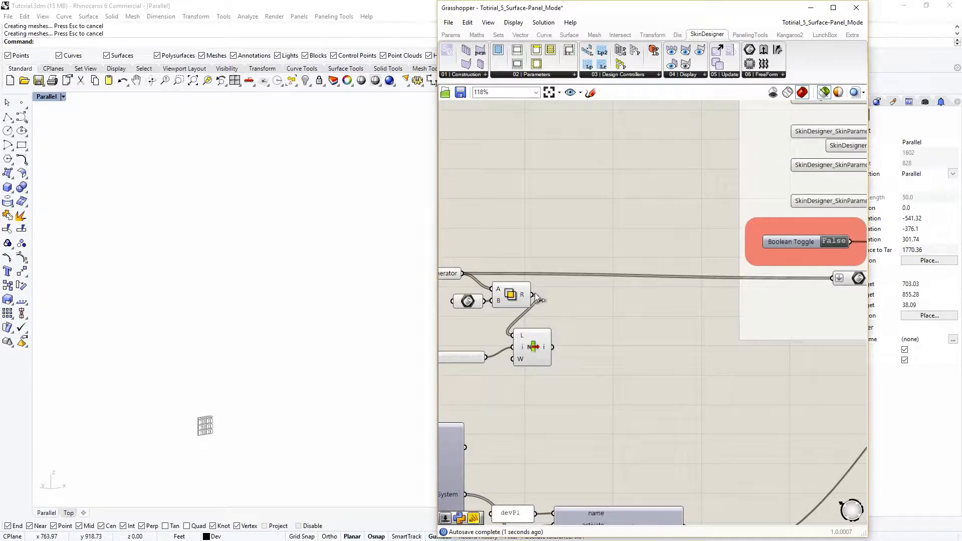
{"action": "left_click_drag", "start_coordinate": [532, 296], "coordinate": [833, 278]}
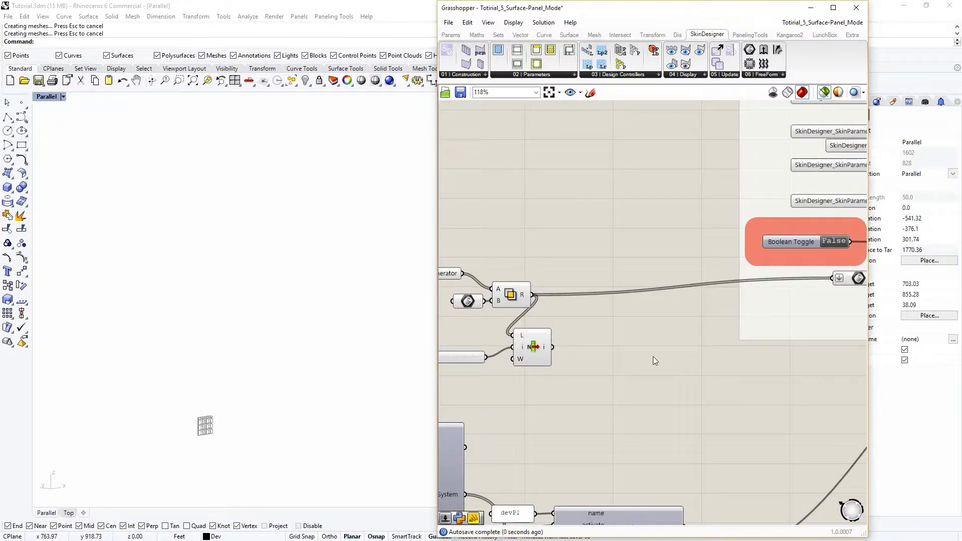
- Delete the list item component and its index slider below the Boolean component
{"action": "scroll", "coordinate": [654, 357], "scroll_direction": "down", "scroll_amount": 2}
{"action": "left_click_drag", "start_coordinate": [637, 366], "coordinate": [637, 367]}
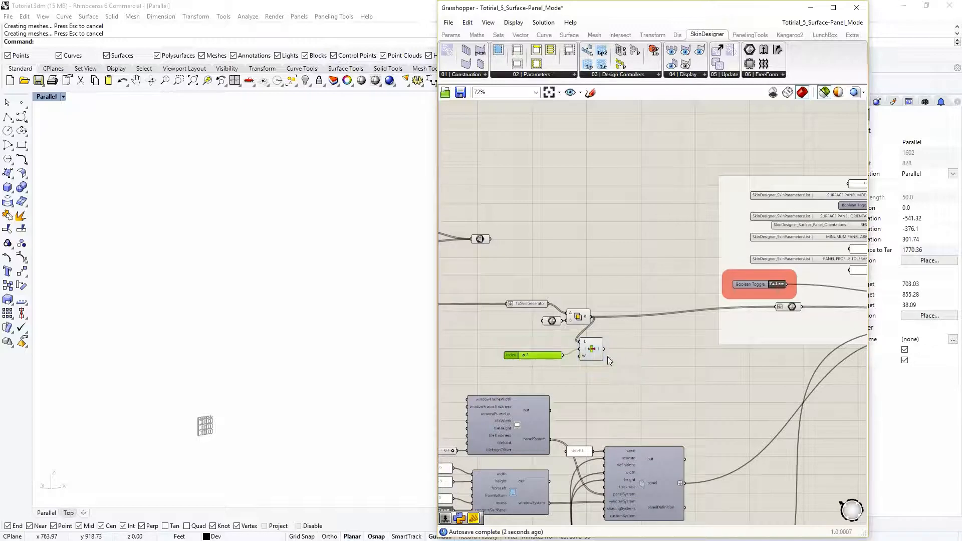
{"action": "left_click_drag", "start_coordinate": [486, 327], "coordinate": [661, 384]}
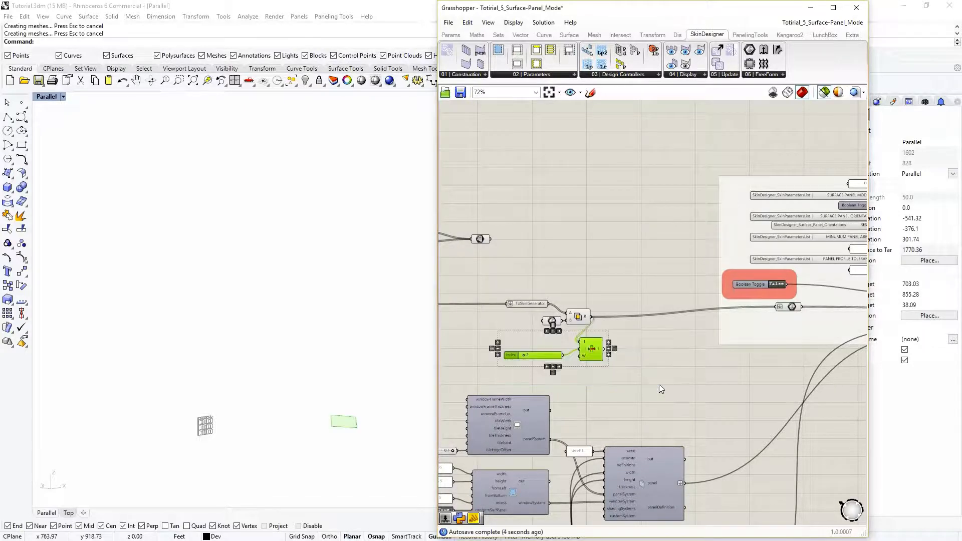
{"action": "key", "text": "Delete"}
- Connect the Panels output of the component with the Random Seed input to ToSkinGenerator, replacing the 38 by 12 quad panels
{"action": "scroll", "coordinate": [570, 337], "scroll_direction": "down", "scroll_amount": 2}
{"action": "right_click_drag", "start_coordinate": [569, 337], "coordinate": [688, 325]}
{"action": "scroll", "coordinate": [529, 304], "scroll_direction": "up", "scroll_amount": 1}
{"action": "scroll", "coordinate": [531, 307], "scroll_direction": "up", "scroll_amount": 2}
{"action": "left_click", "coordinate": [540, 305]}
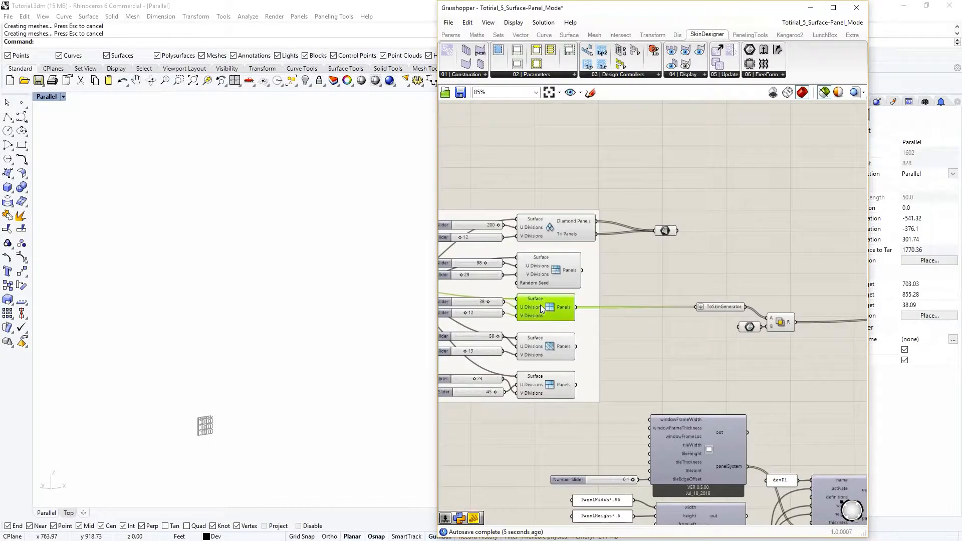
{"action": "left_click", "coordinate": [779, 322]}
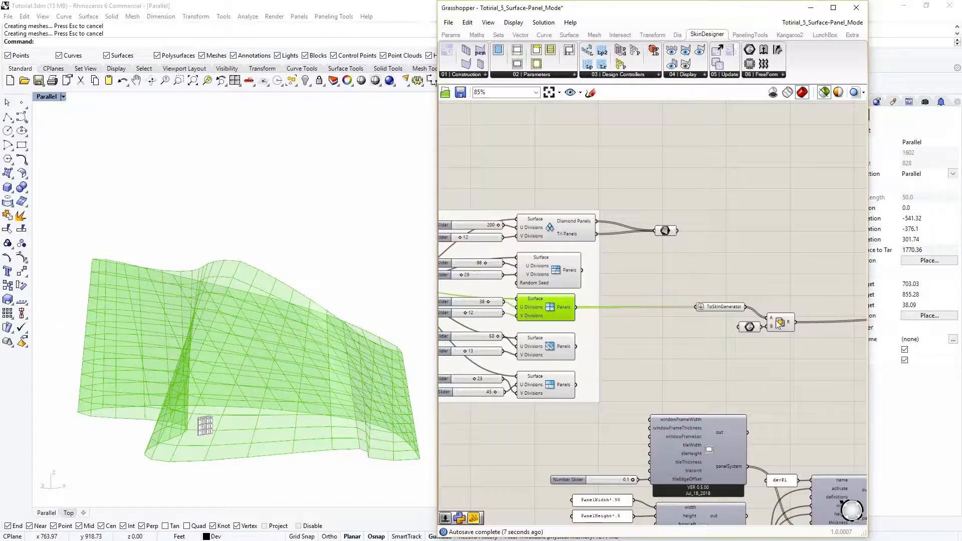
{"action": "left_click_drag", "start_coordinate": [582, 270], "coordinate": [695, 308]}
{"action": "scroll", "coordinate": [669, 308], "scroll_direction": "down", "scroll_amount": 3}
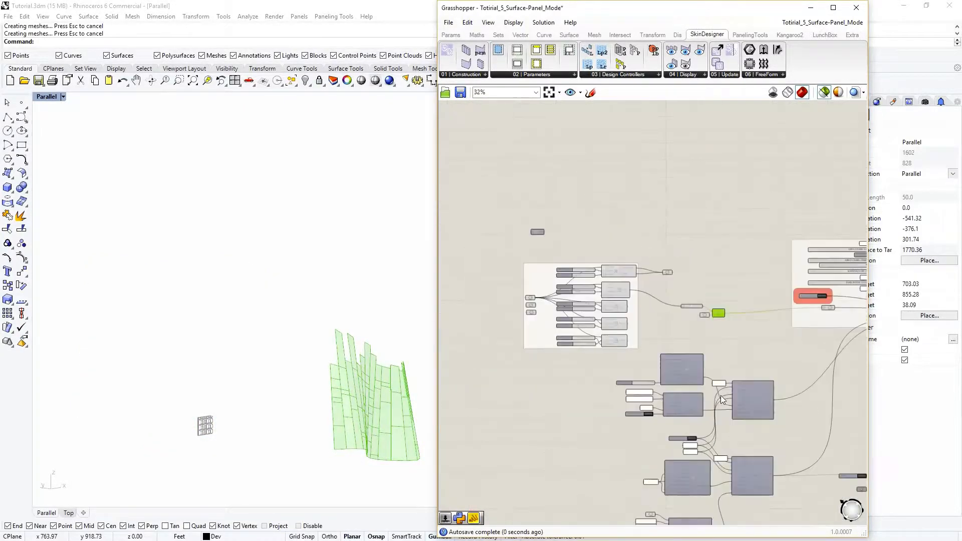
- Set the skin generator's activation toggle to True to generate the facade from the new panels
{"action": "scroll", "coordinate": [616, 399], "scroll_direction": "down", "scroll_amount": 3}
{"action": "right_click_drag", "start_coordinate": [721, 244], "coordinate": [674, 293]}
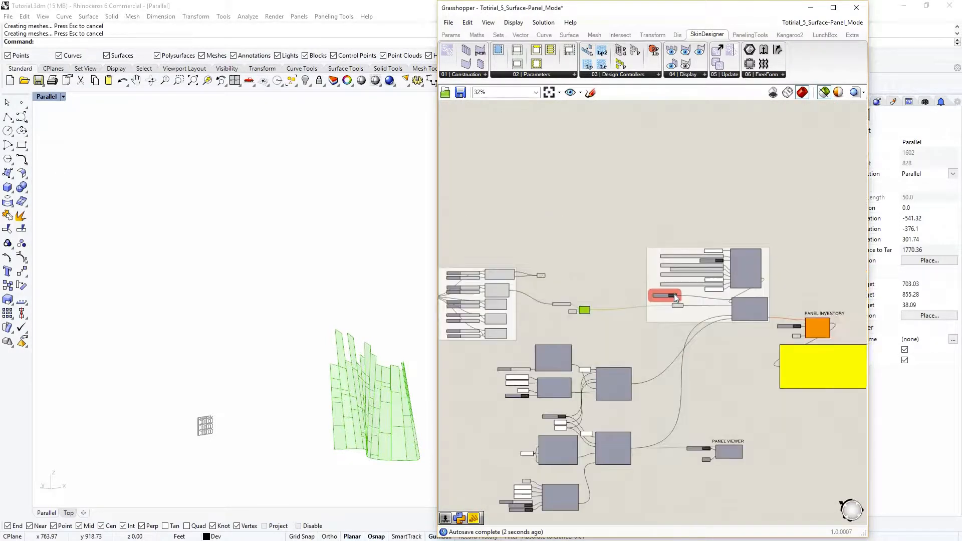
{"action": "scroll", "coordinate": [672, 296], "scroll_direction": "up", "scroll_amount": 5}
{"action": "scroll", "coordinate": [672, 297], "scroll_direction": "up", "scroll_amount": 1}
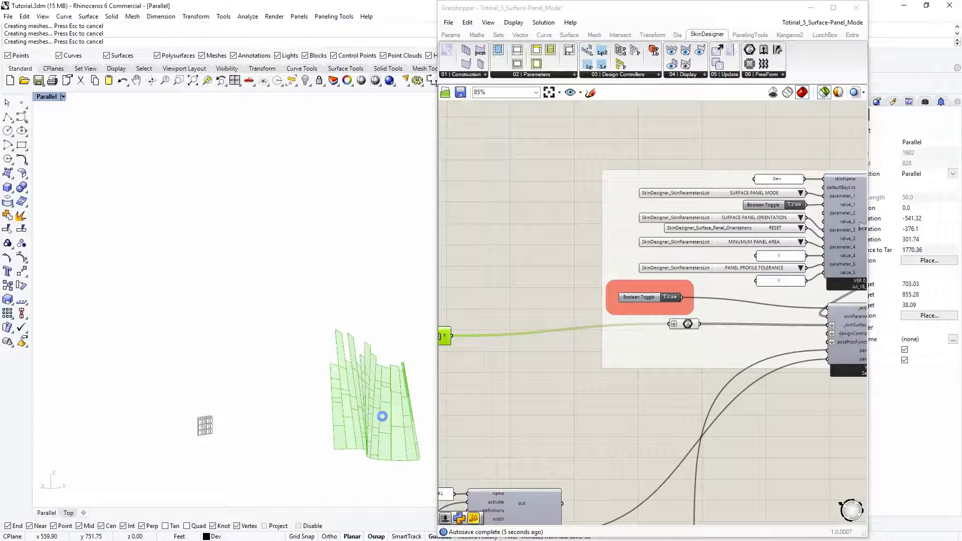
- Inspect the newly generated facade's panels and windows up close
{"action": "scroll", "coordinate": [413, 443], "scroll_direction": "up", "scroll_amount": 3}
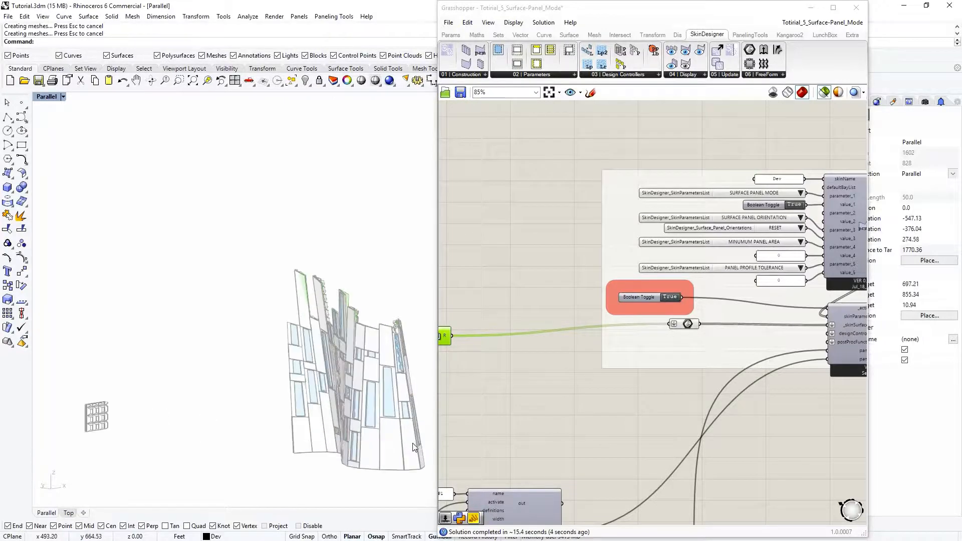
{"action": "scroll", "coordinate": [388, 416], "scroll_direction": "up", "scroll_amount": 2}
{"action": "scroll", "coordinate": [387, 351], "scroll_direction": "up", "scroll_amount": 2}
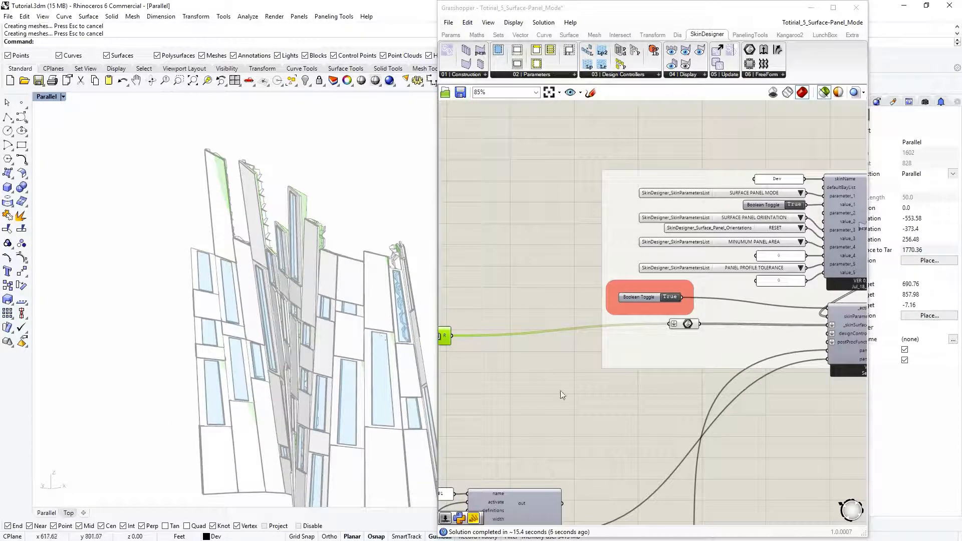
- Set the conformSurfPanel toggle of the first panel's window system to False
{"action": "right_click_drag", "start_coordinate": [601, 392], "coordinate": [713, 359]}
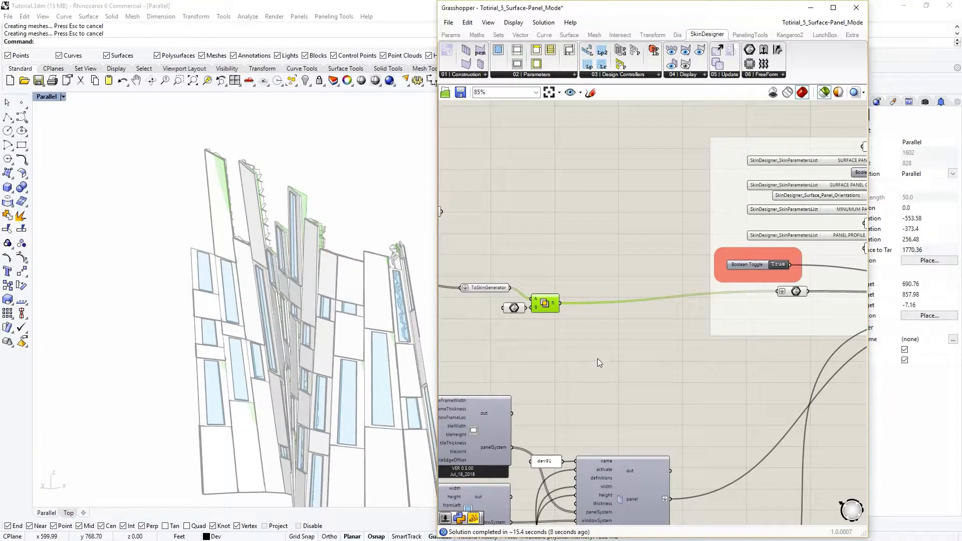
{"action": "scroll", "coordinate": [599, 362], "scroll_direction": "down", "scroll_amount": 5}
{"action": "scroll", "coordinate": [550, 466], "scroll_direction": "up", "scroll_amount": 5}
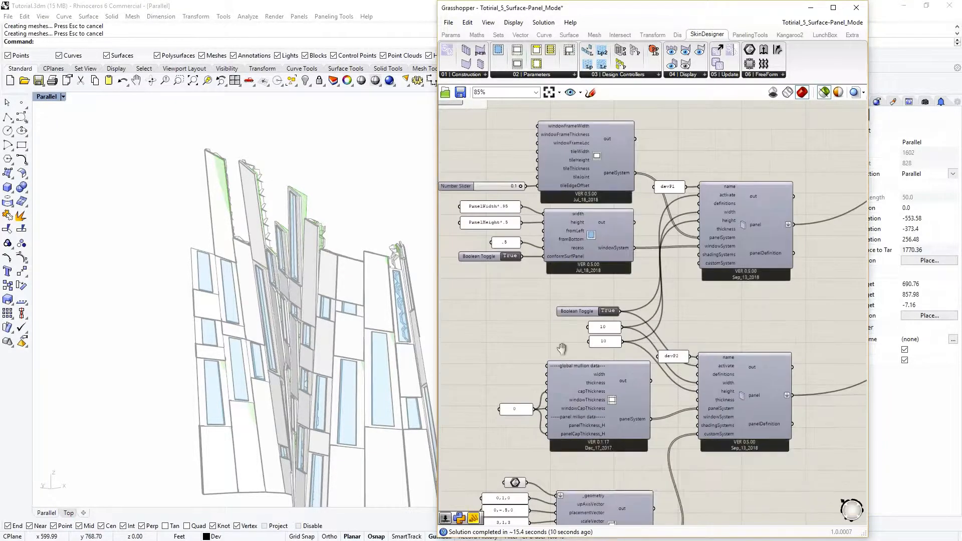
{"action": "scroll", "coordinate": [523, 377], "scroll_direction": "up", "scroll_amount": 1}
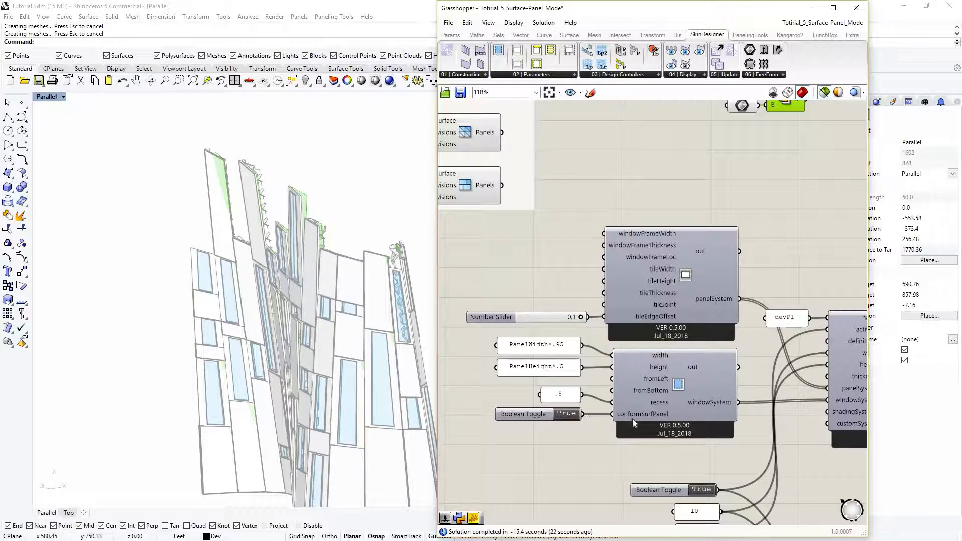
{"action": "scroll", "coordinate": [384, 398], "scroll_direction": "up", "scroll_amount": 5}
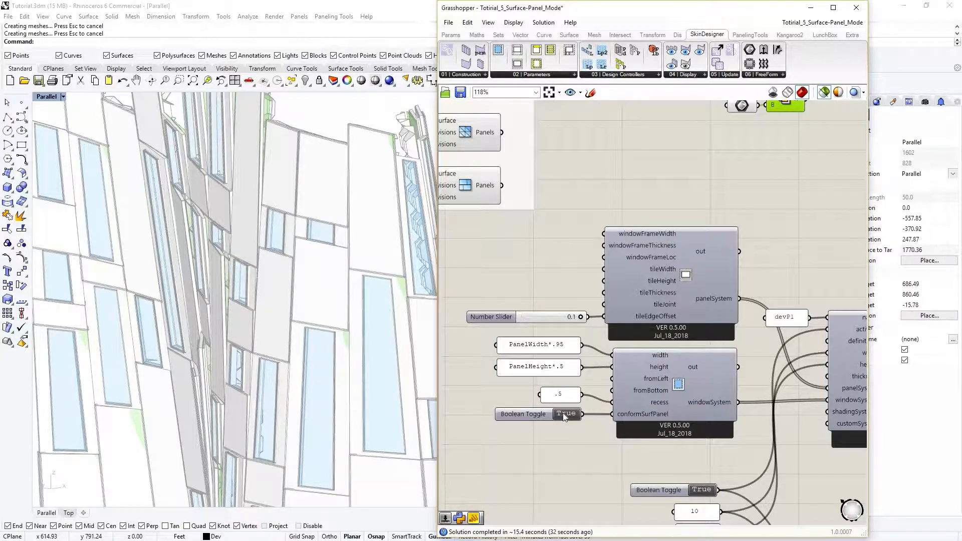
{"action": "left_click", "coordinate": [540, 415]}
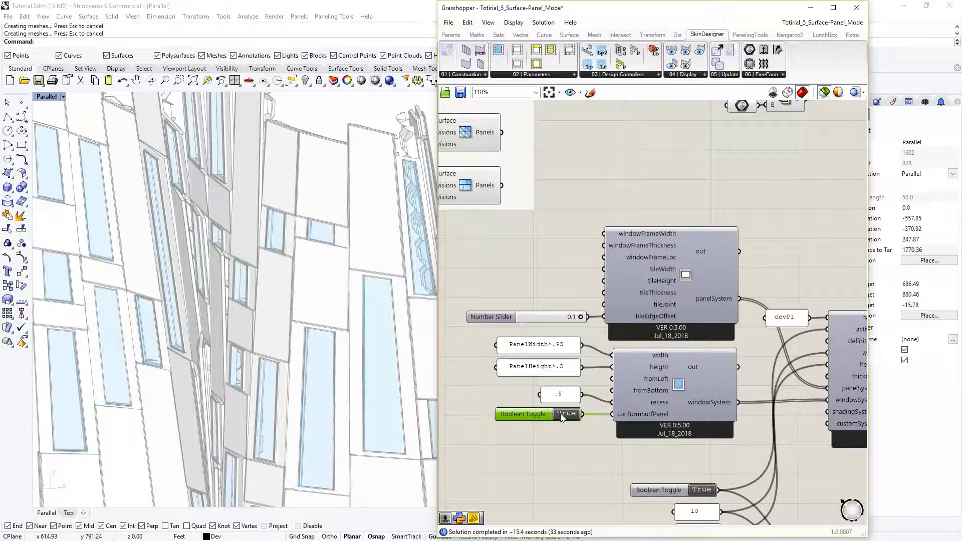
{"action": "double_click", "coordinate": [561, 415]}
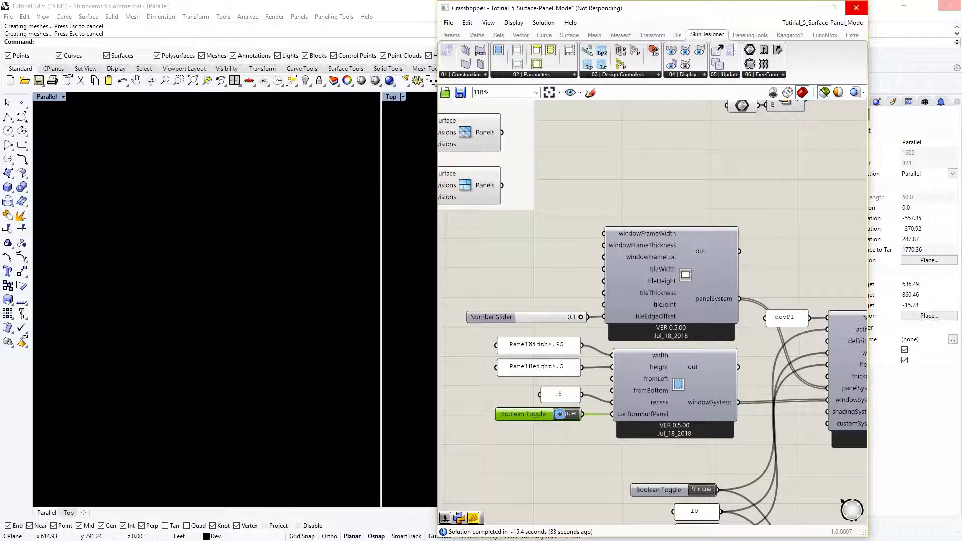
{"action": "left_click", "coordinate": [560, 414]}
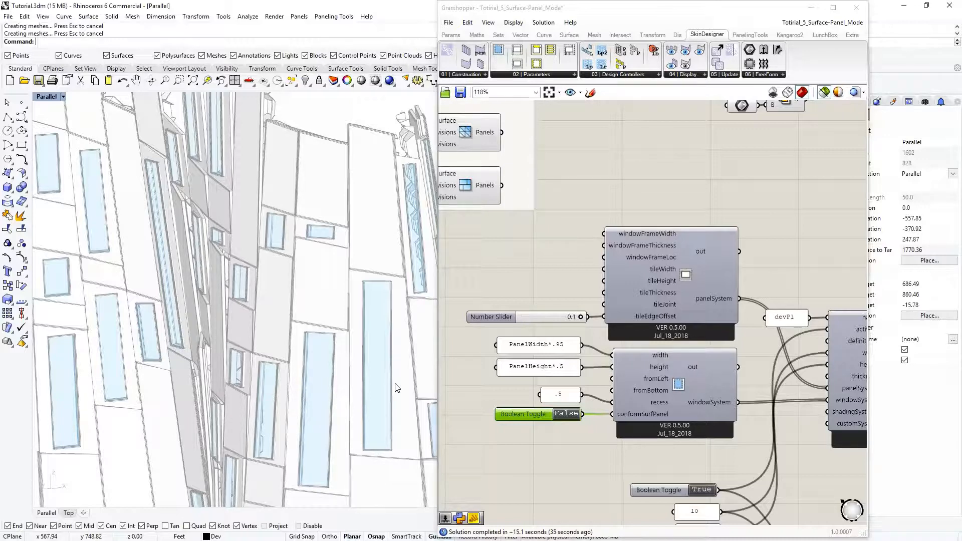
- Set the window system's conformSurfPanel toggle back to True and examine how the windows follow the panels
{"action": "left_click", "coordinate": [559, 416]}
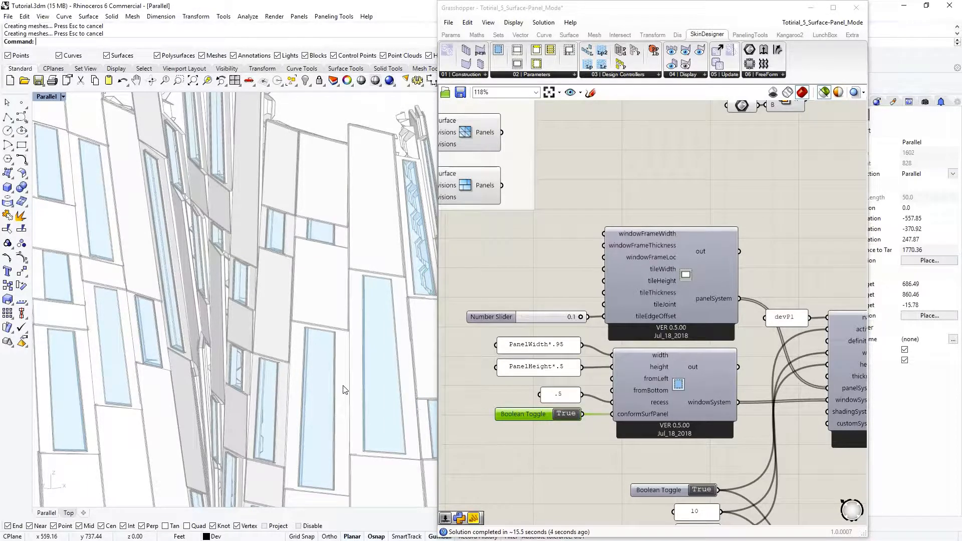
{"action": "scroll", "coordinate": [337, 389], "scroll_direction": "down", "scroll_amount": 4}
{"action": "scroll", "coordinate": [544, 323], "scroll_direction": "down", "scroll_amount": 5}
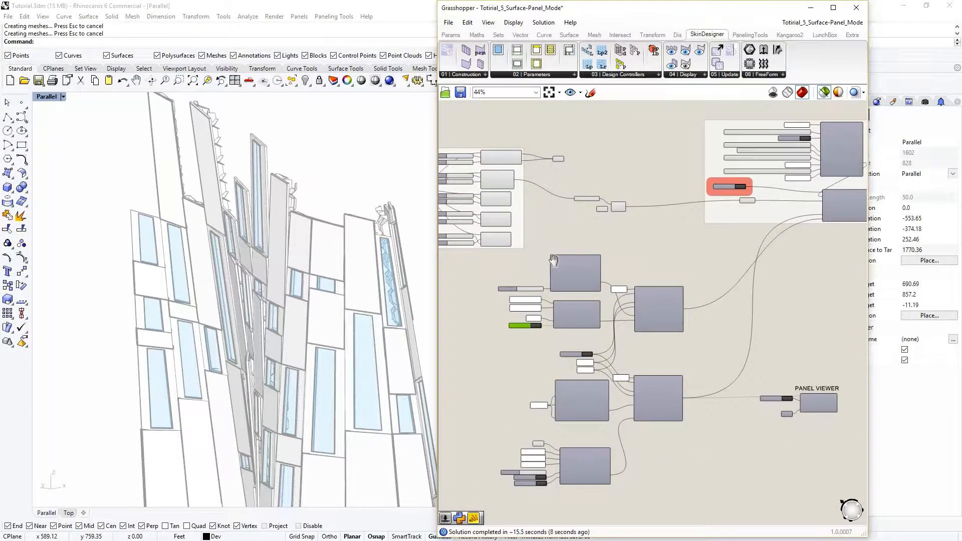
- Look over the skin generator portion of the definition and the SkinDesigner design controller components
{"action": "scroll", "coordinate": [576, 351], "scroll_direction": "down", "scroll_amount": 1}
{"action": "right_click_drag", "start_coordinate": [697, 302], "coordinate": [643, 356]}
{"action": "scroll", "coordinate": [654, 317], "scroll_direction": "up", "scroll_amount": 2}
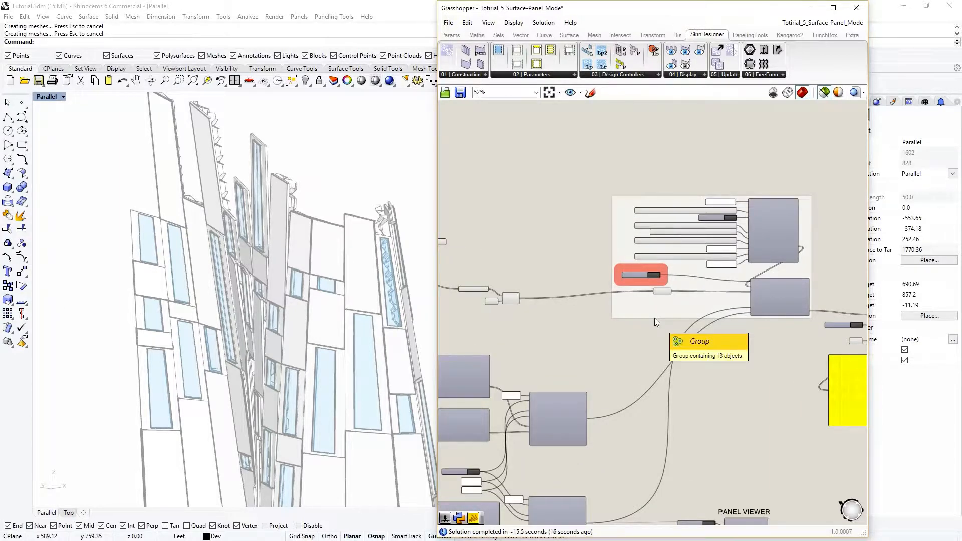
{"action": "scroll", "coordinate": [650, 319], "scroll_direction": "down", "scroll_amount": 3}
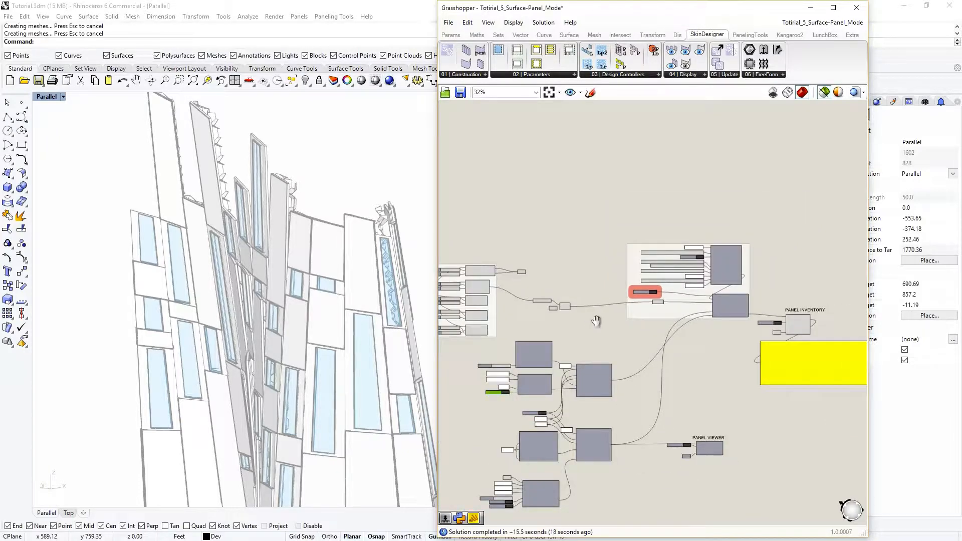
{"action": "scroll", "coordinate": [621, 356], "scroll_direction": "up", "scroll_amount": 3}
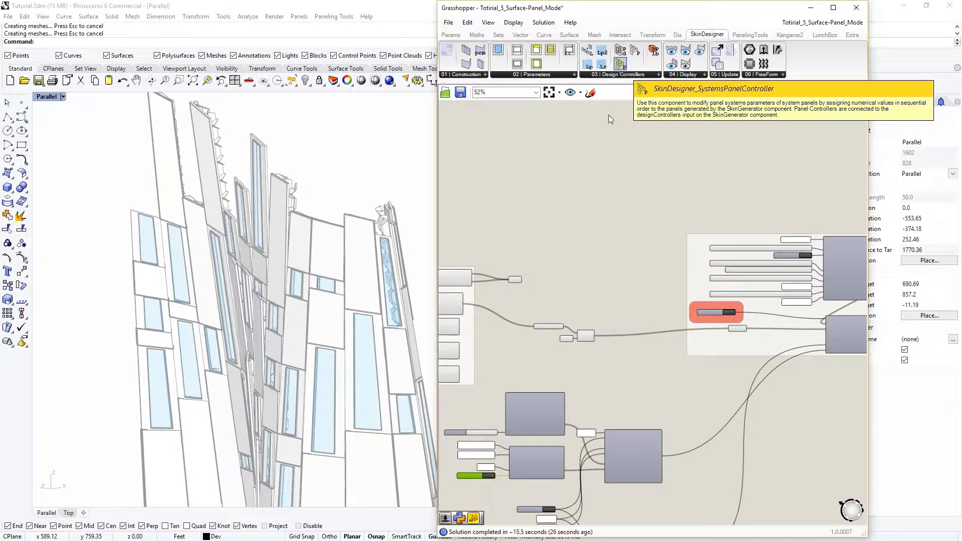
{"action": "scroll", "coordinate": [591, 278], "scroll_direction": "down", "scroll_amount": 2}
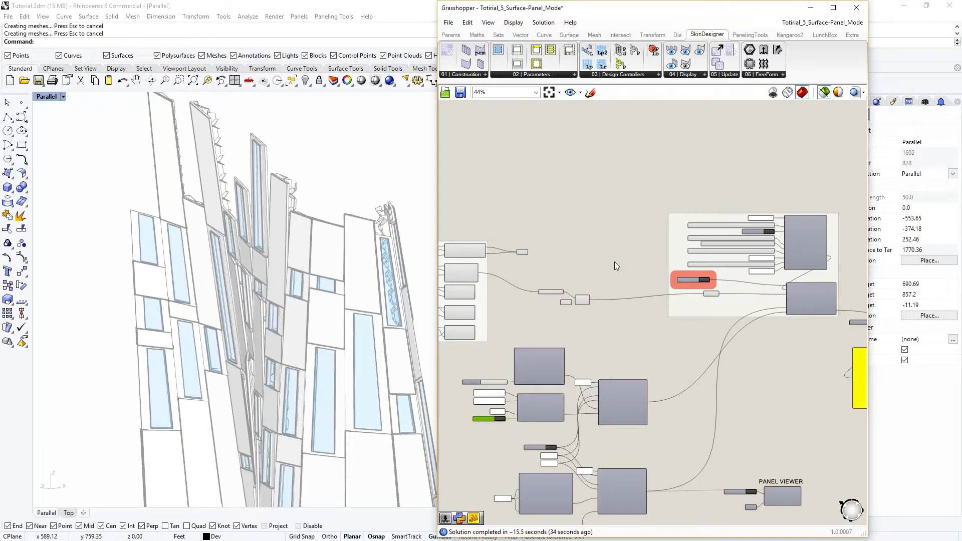
{"action": "scroll", "coordinate": [643, 260], "scroll_direction": "up", "scroll_amount": 3}
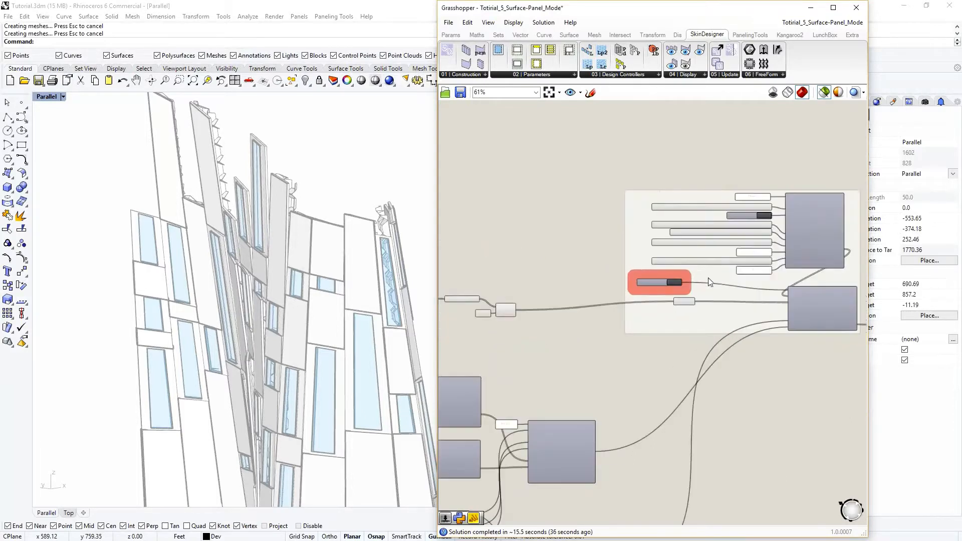